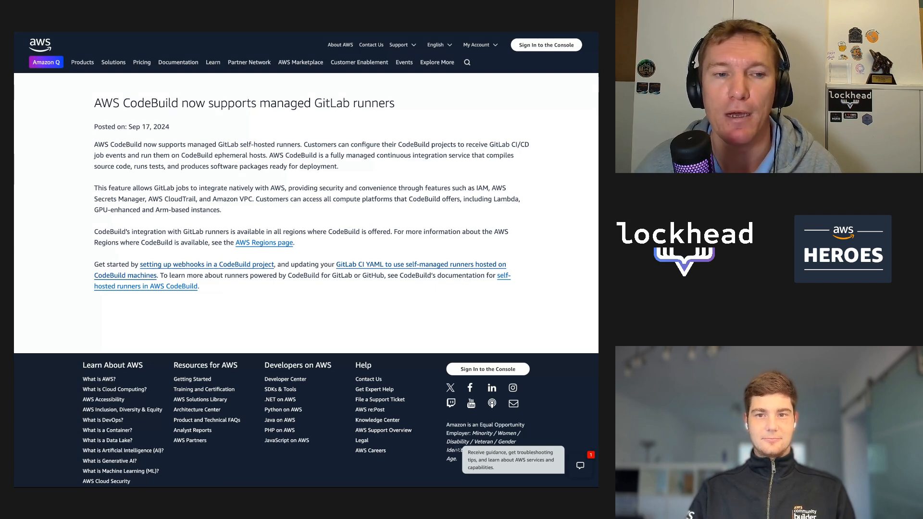
Scroll down the 'Configure a CodeBuild-hosted GitLab runner' tutorial introduction.
{"action": "scroll", "coordinate": [391, 110], "scroll_direction": "down", "scroll_amount": 1}
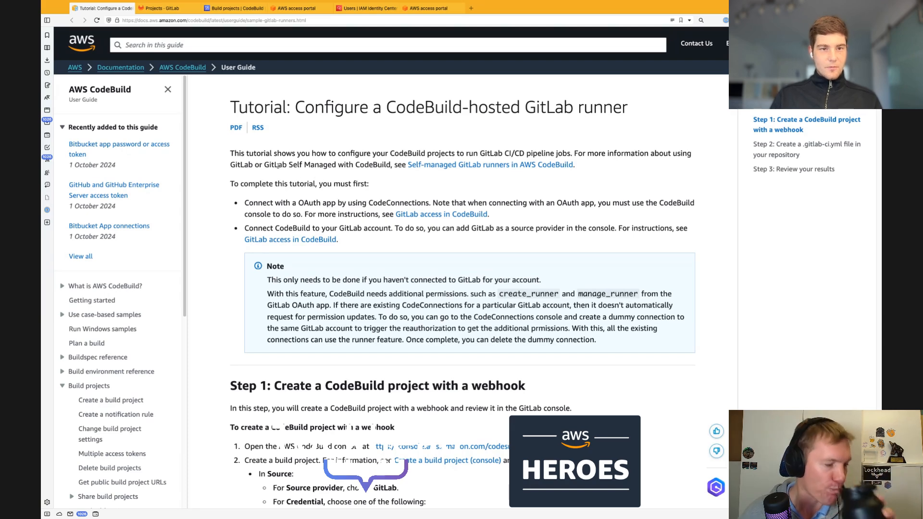
{"action": "scroll", "coordinate": [284, 160], "scroll_direction": "down", "scroll_amount": 1}
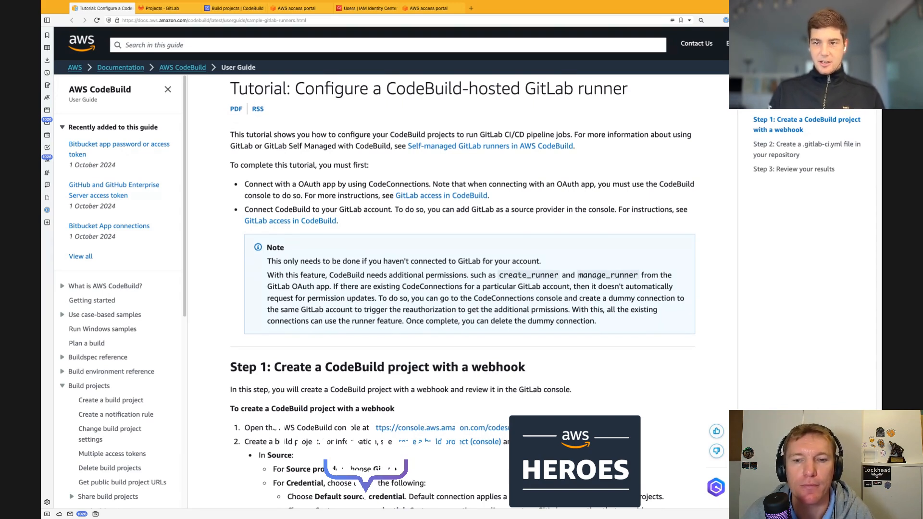
{"action": "scroll", "coordinate": [325, 160], "scroll_direction": "down", "scroll_amount": 1}
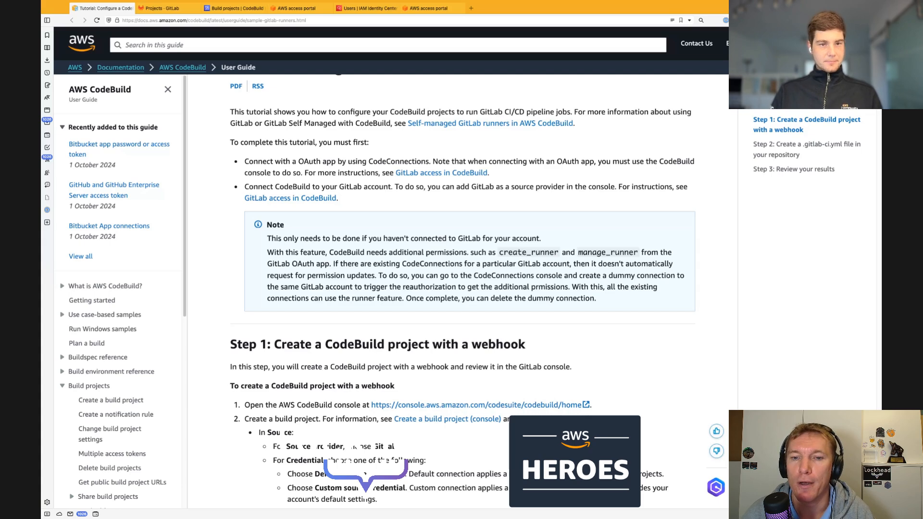
{"action": "scroll", "coordinate": [325, 151], "scroll_direction": "down", "scroll_amount": 1}
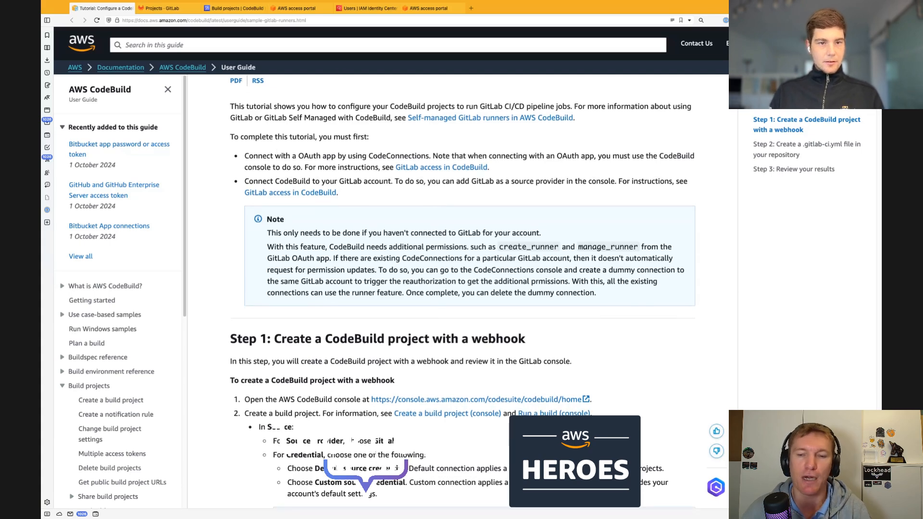
{"action": "scroll", "coordinate": [324, 151], "scroll_direction": "down", "scroll_amount": 3}
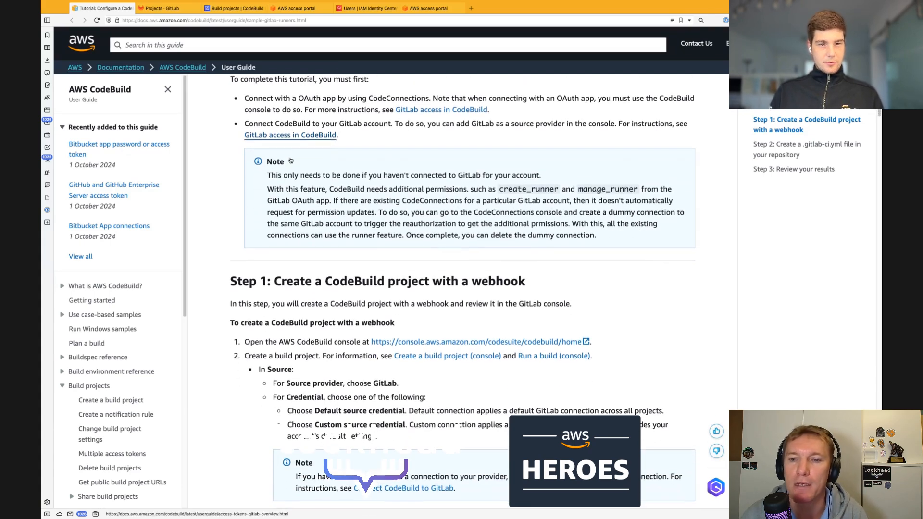
{"action": "scroll", "coordinate": [303, 217], "scroll_direction": "down", "scroll_amount": 7}
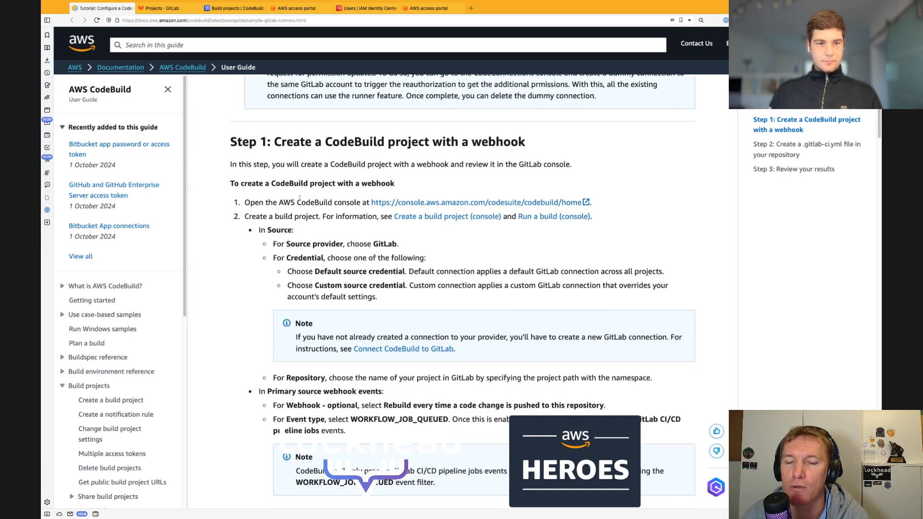
{"action": "scroll", "coordinate": [300, 187], "scroll_direction": "up", "scroll_amount": 11}
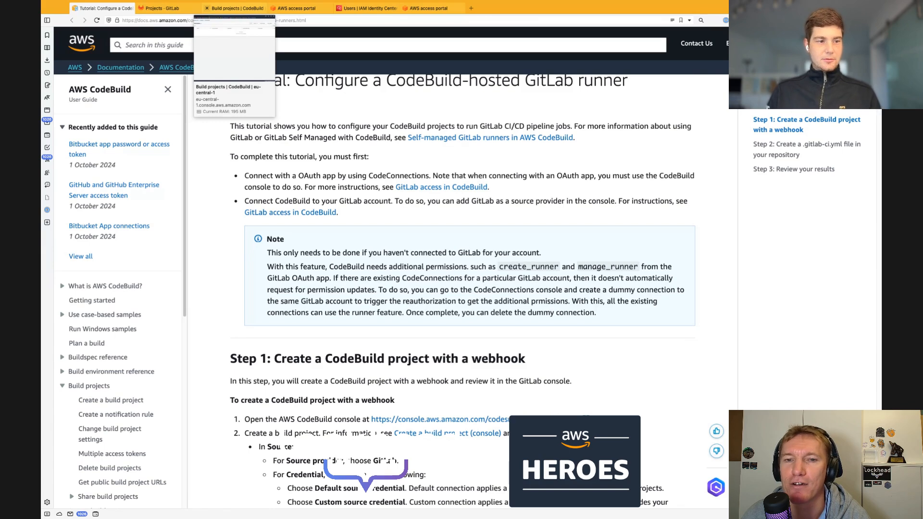
From CodeBuild build projects, zoom in and open Settings > Connections to create a new connection.
{"action": "left_click", "coordinate": [235, 11]}
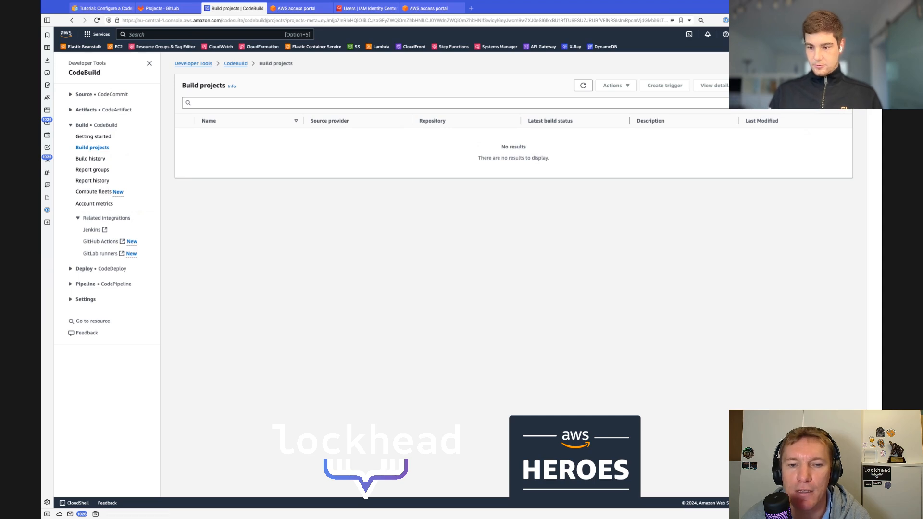
{"action": "key", "text": "super+plus"}
{"action": "key", "text": "super+plus"}
{"action": "key", "text": "super+plus"}
{"action": "key", "text": "super+plus"}
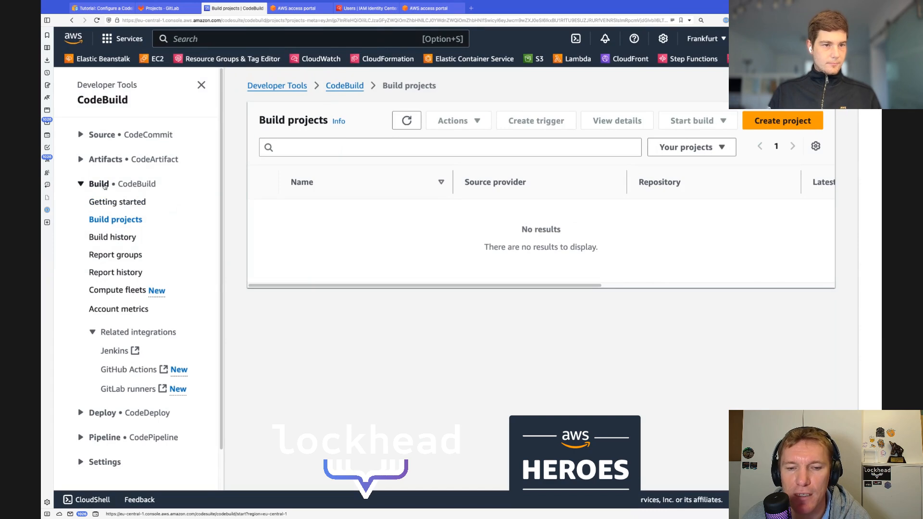
{"action": "scroll", "coordinate": [98, 238], "scroll_direction": "down", "scroll_amount": 1}
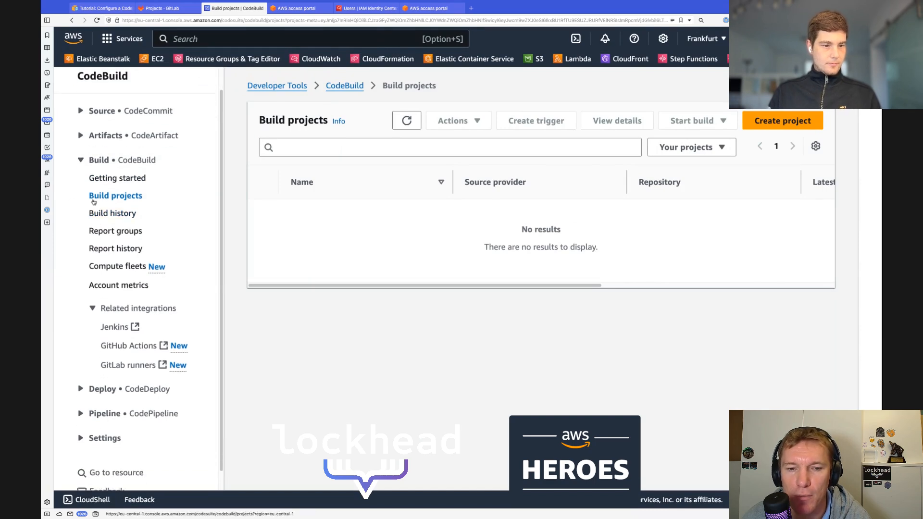
{"action": "scroll", "coordinate": [96, 231], "scroll_direction": "down", "scroll_amount": 1}
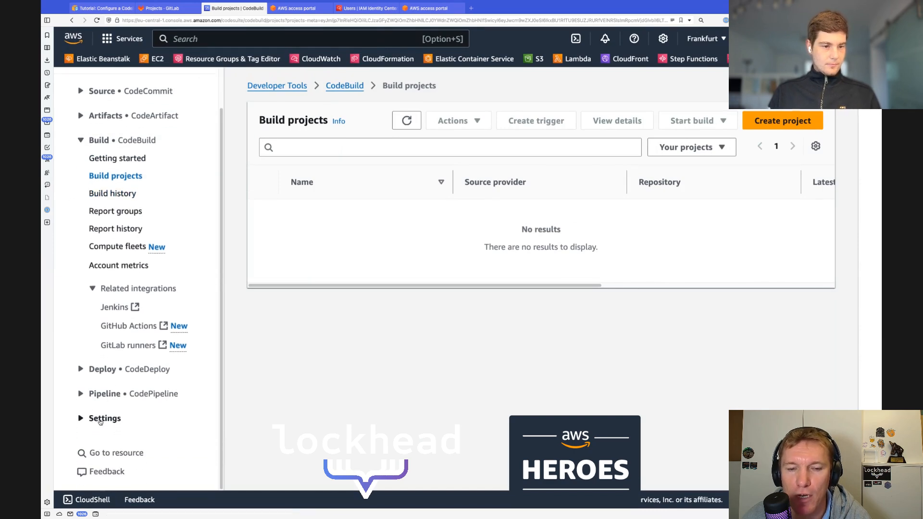
{"action": "left_click", "coordinate": [98, 419]}
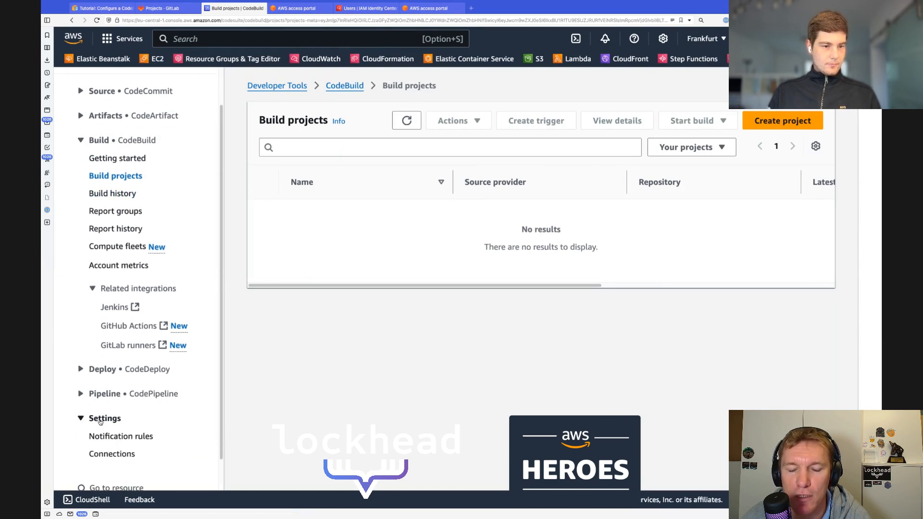
{"action": "left_click", "coordinate": [115, 457]}
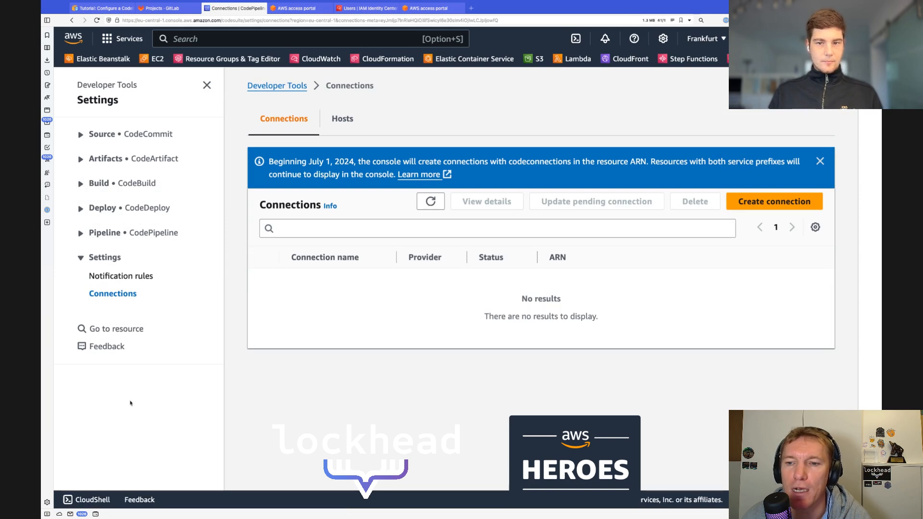
{"action": "left_click", "coordinate": [768, 206]}
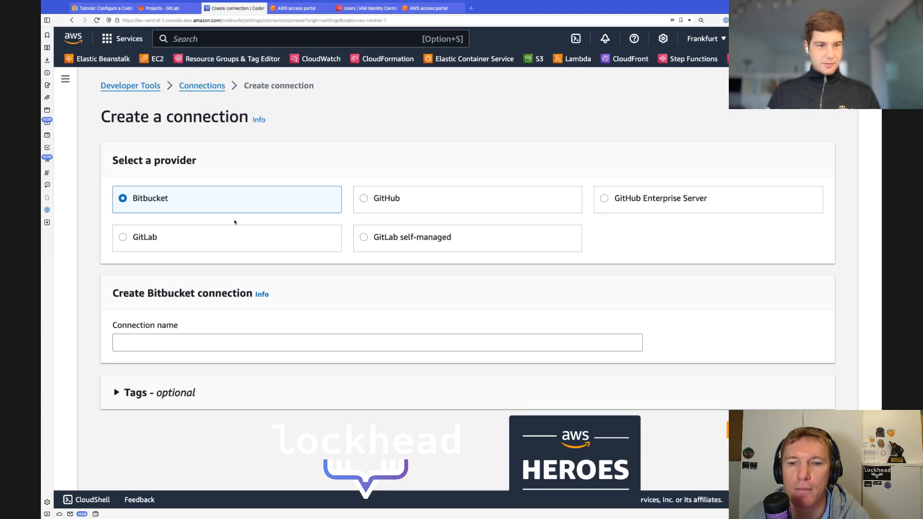
Choose GitLab as provider, name the connection 'CI/CD-' plus the user's name, and connect to GitLab.
{"action": "left_click", "coordinate": [150, 246]}
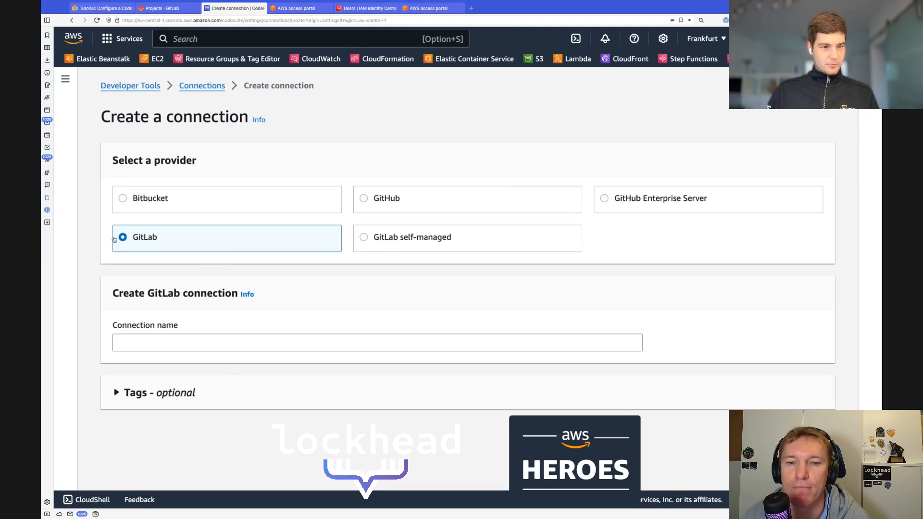
{"action": "left_click", "coordinate": [143, 347]}
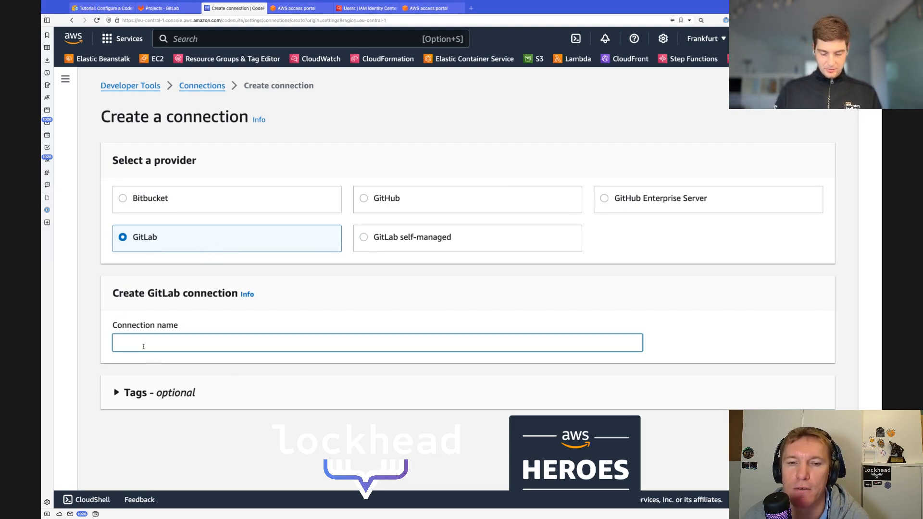
{"action": "type", "text": "CI/"}
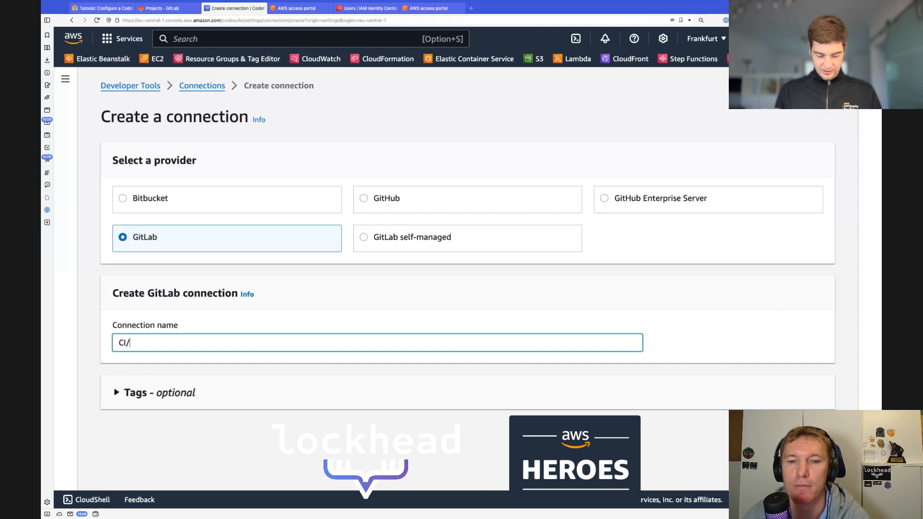
{"action": "type", "text": "CD-Johannes"}
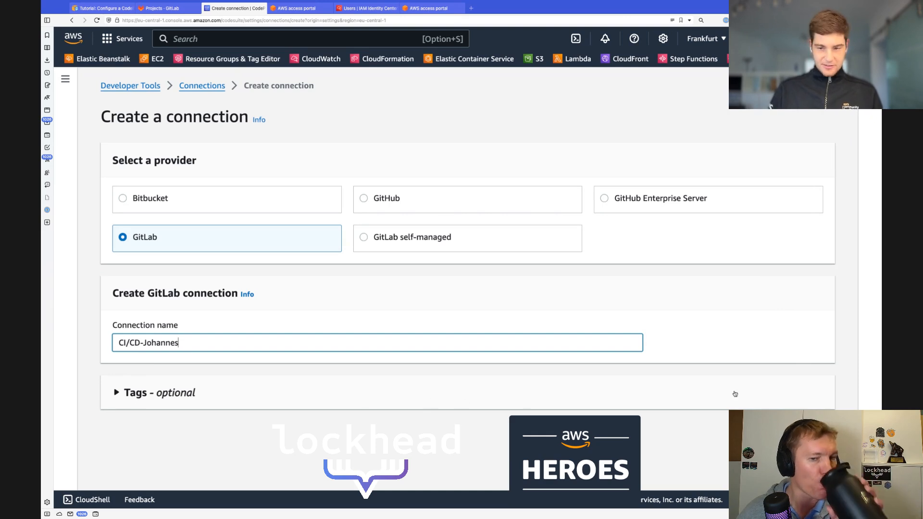
{"action": "left_click", "coordinate": [794, 431]}
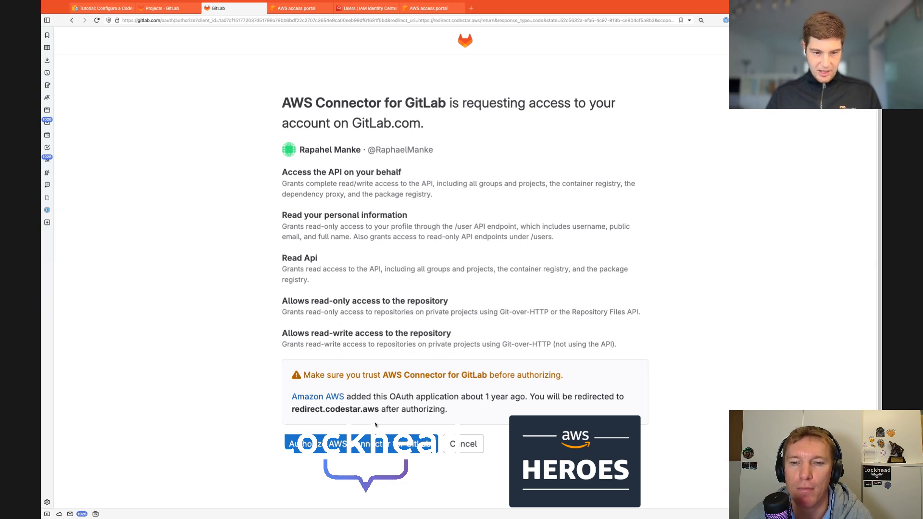
Authorize the AWS Connector for GitLab on the GitLab account.
{"action": "left_click", "coordinate": [377, 448]}
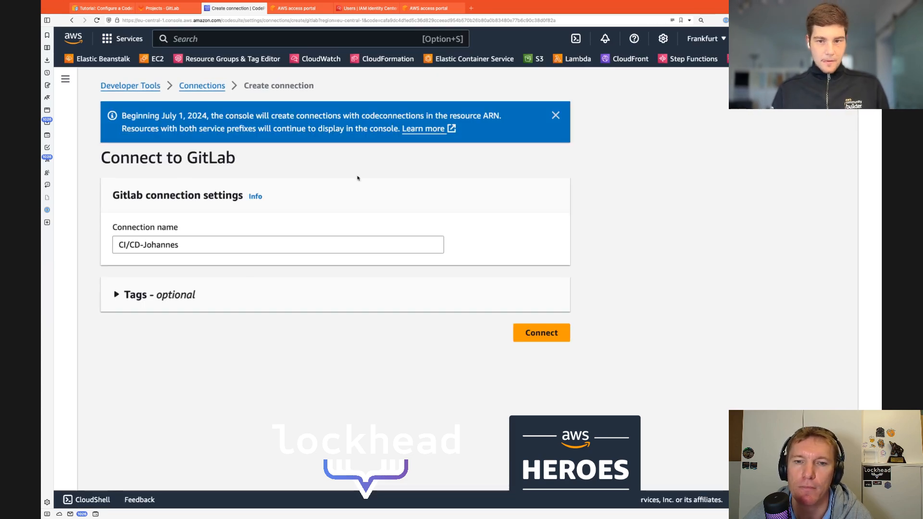
Finish creating the GitLab connection and review its settings and Available status.
{"action": "left_click", "coordinate": [551, 333]}
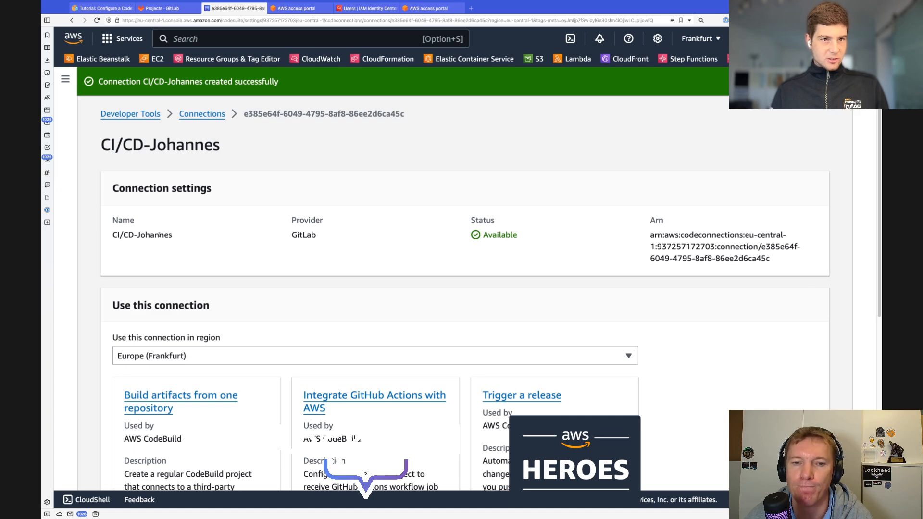
{"action": "scroll", "coordinate": [434, 270], "scroll_direction": "down", "scroll_amount": 1}
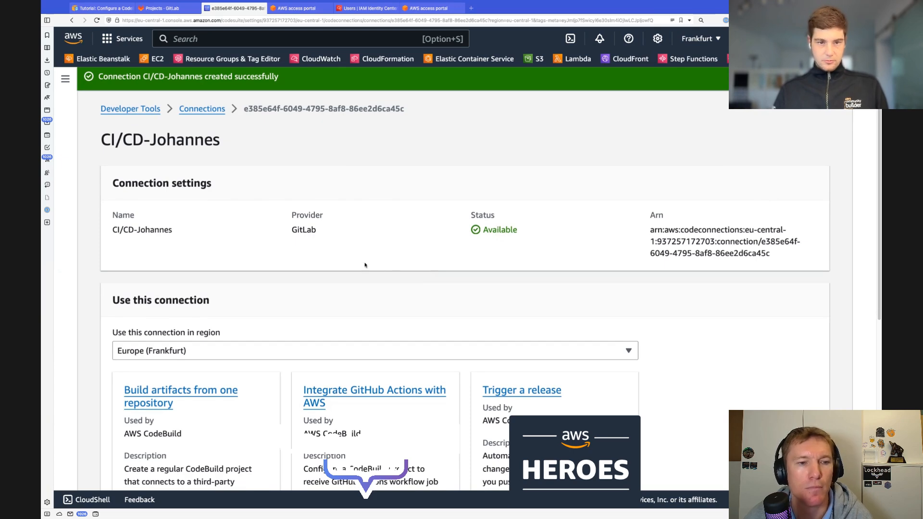
{"action": "scroll", "coordinate": [364, 265], "scroll_direction": "down", "scroll_amount": 3}
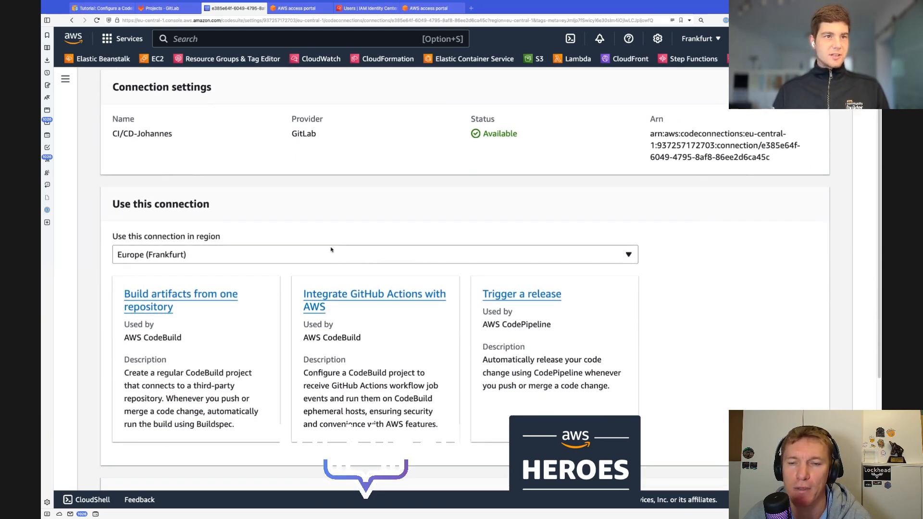
Read further down the GitLab runner tutorial.
{"action": "left_click", "coordinate": [111, 10]}
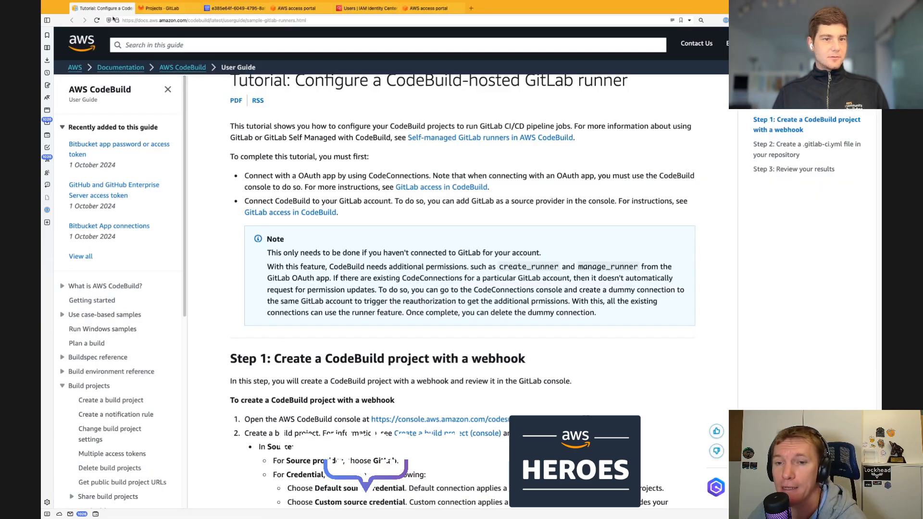
{"action": "scroll", "coordinate": [362, 349], "scroll_direction": "down", "scroll_amount": 4}
{"action": "scroll", "coordinate": [362, 349], "scroll_direction": "down", "scroll_amount": 3}
{"action": "scroll", "coordinate": [362, 347], "scroll_direction": "down", "scroll_amount": 2}
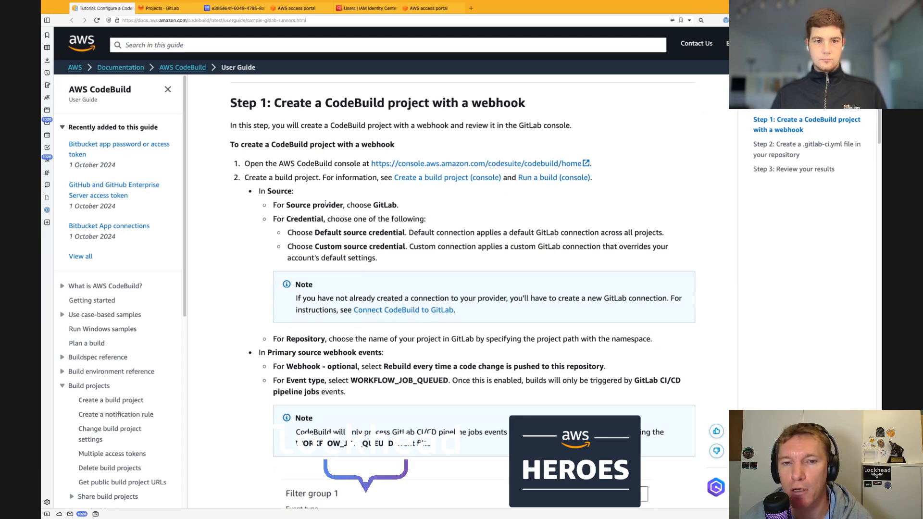
Back on the connection, expand the CodeBuild pages in the sidebar, then go to GitLab's Projects dashboard.
{"action": "left_click", "coordinate": [234, 8]}
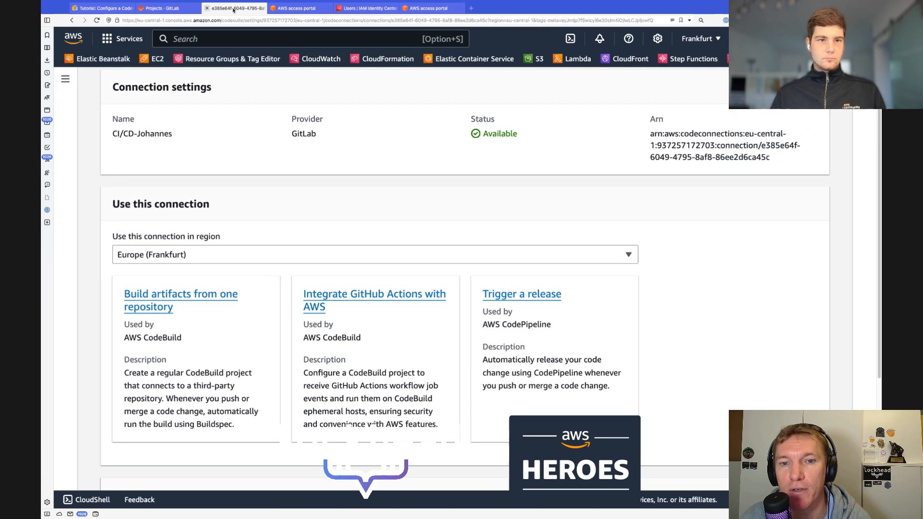
{"action": "left_click", "coordinate": [66, 80]}
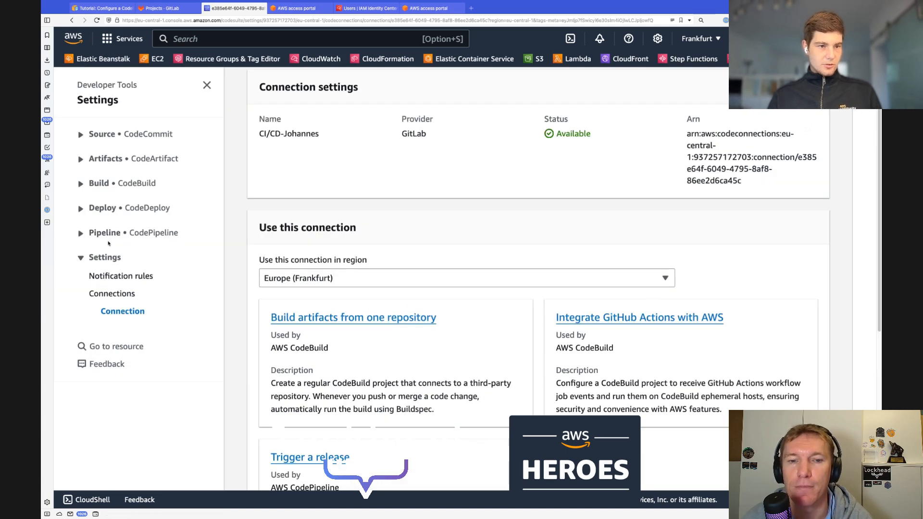
{"action": "left_click", "coordinate": [80, 187]}
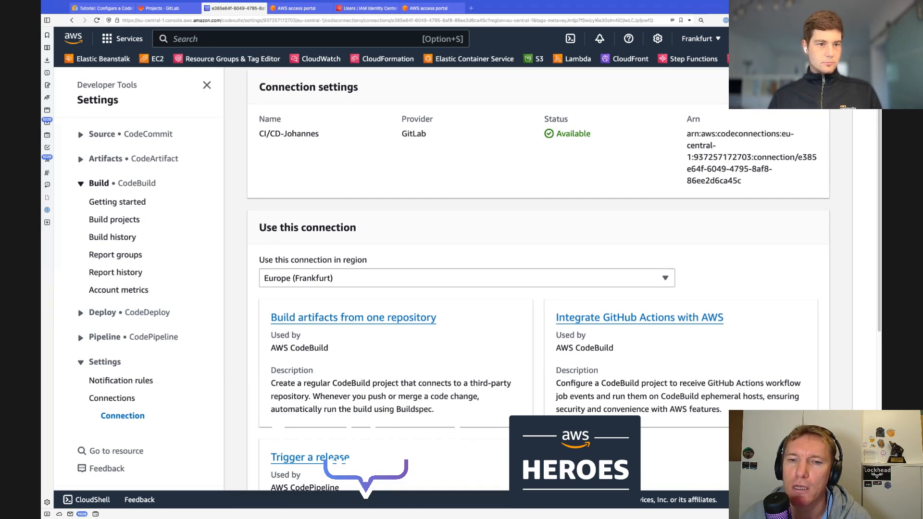
{"action": "left_click", "coordinate": [81, 185]}
{"action": "left_click", "coordinate": [80, 183]}
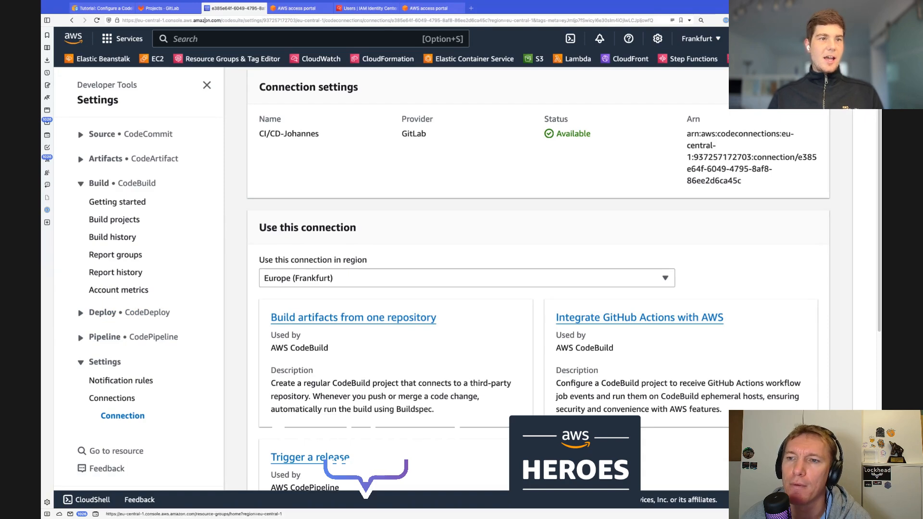
{"action": "left_click", "coordinate": [176, 11]}
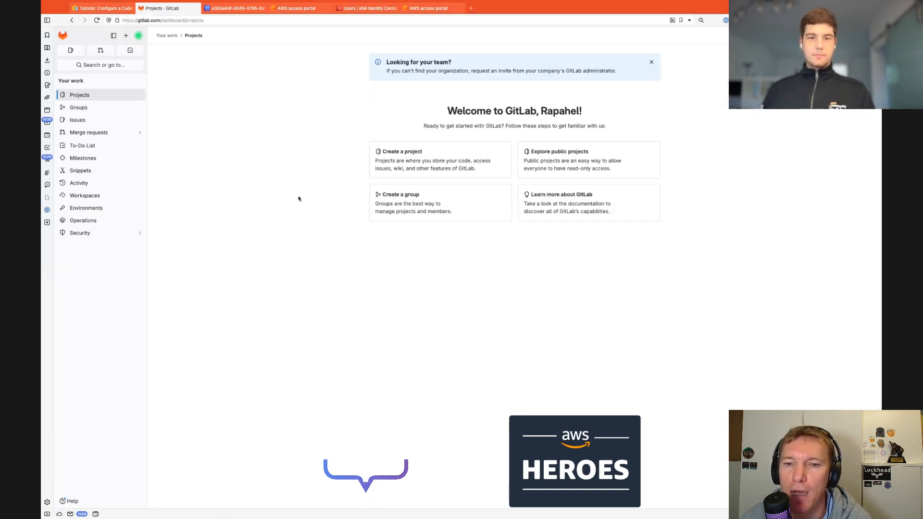
Start a new GitLab project from the built-in NodeJS Express template.
{"action": "left_click", "coordinate": [407, 153]}
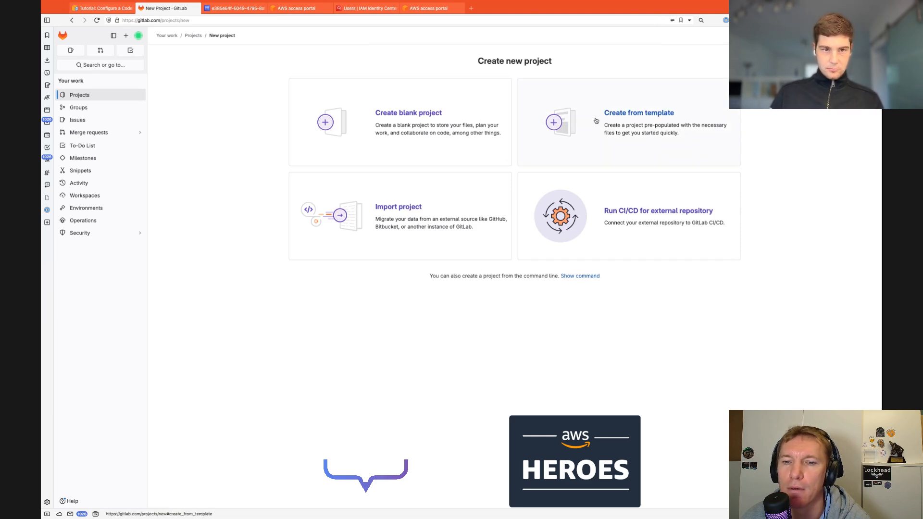
{"action": "left_click", "coordinate": [596, 120]}
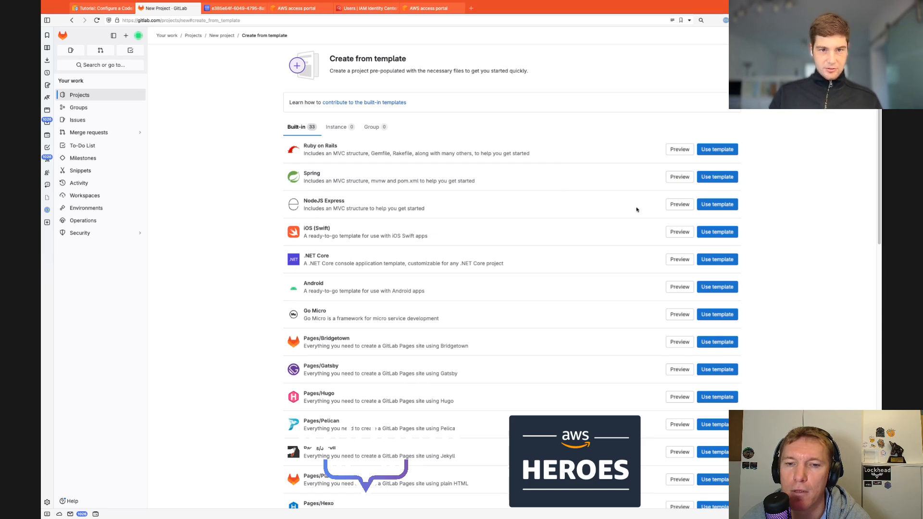
{"action": "left_click", "coordinate": [718, 207]}
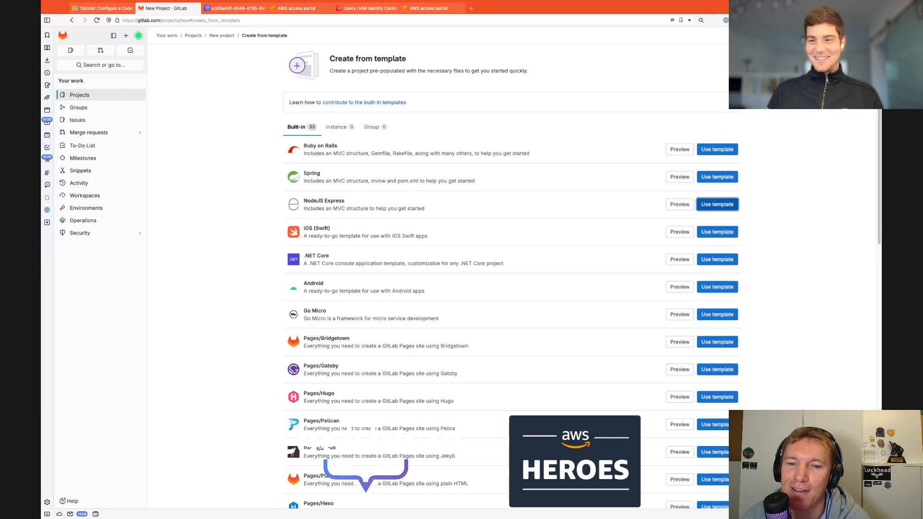
Snap the browser window left, return to projects, and pick the NodeJS Express template again.
{"action": "double_click", "coordinate": [328, 141]}
{"action": "double_click", "coordinate": [315, 140]}
{"action": "key", "text": "shift+i"}
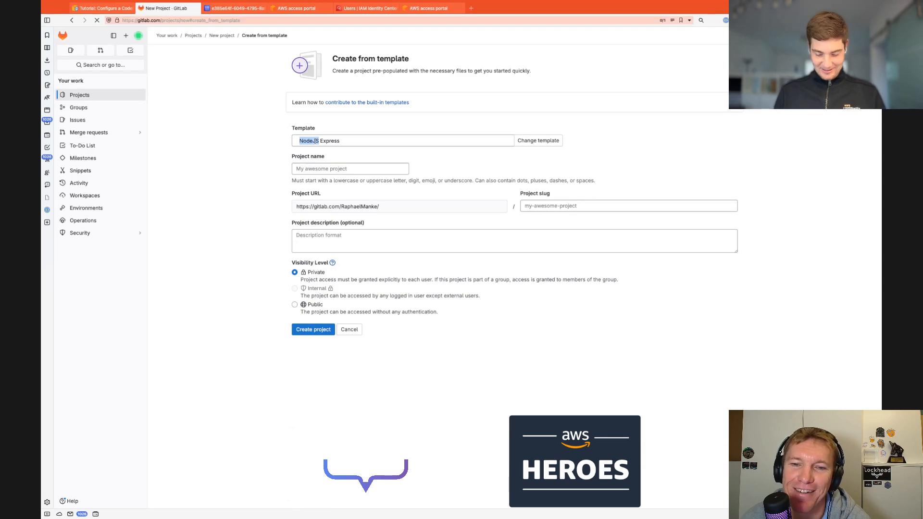
{"action": "key", "text": "super+Left"}
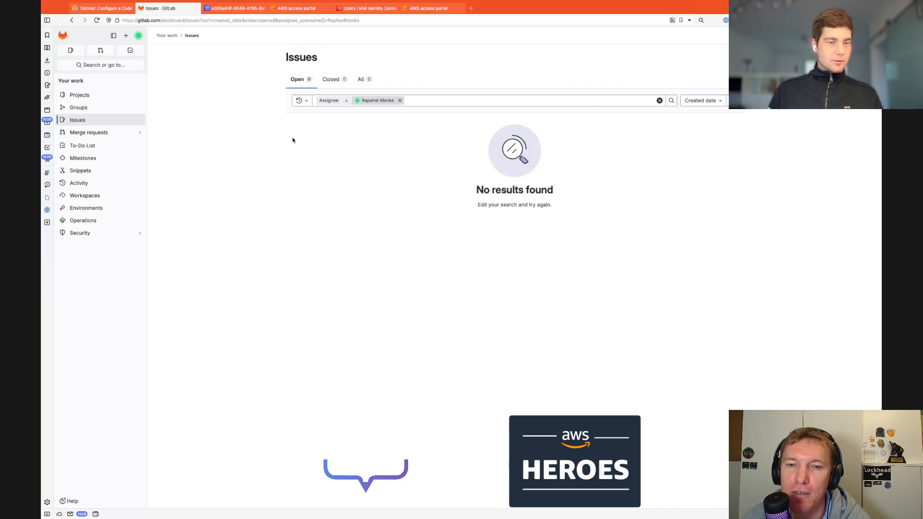
{"action": "left_click", "coordinate": [85, 94]}
{"action": "left_click", "coordinate": [409, 153]}
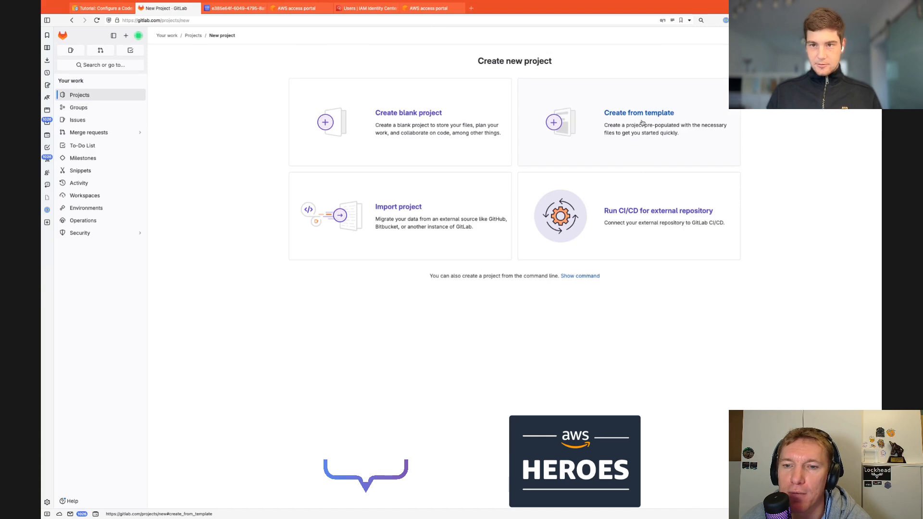
{"action": "left_click", "coordinate": [650, 131]}
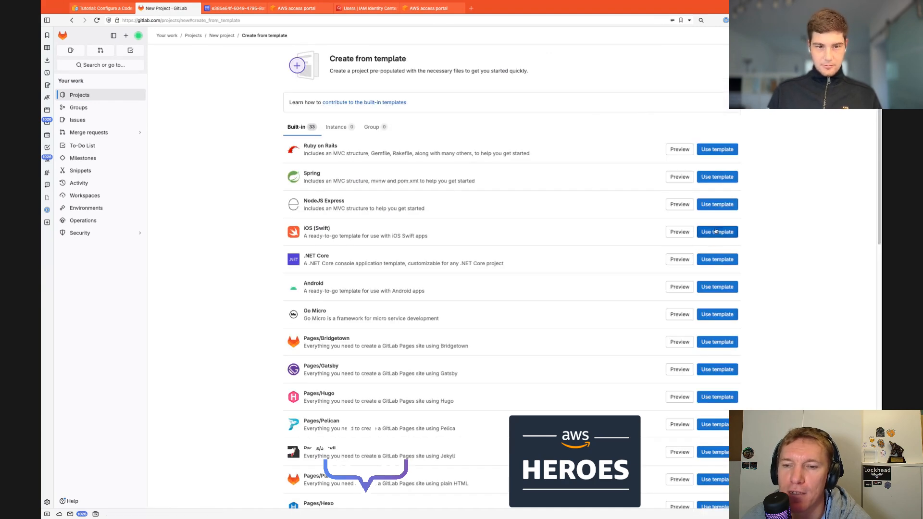
{"action": "left_click", "coordinate": [712, 206]}
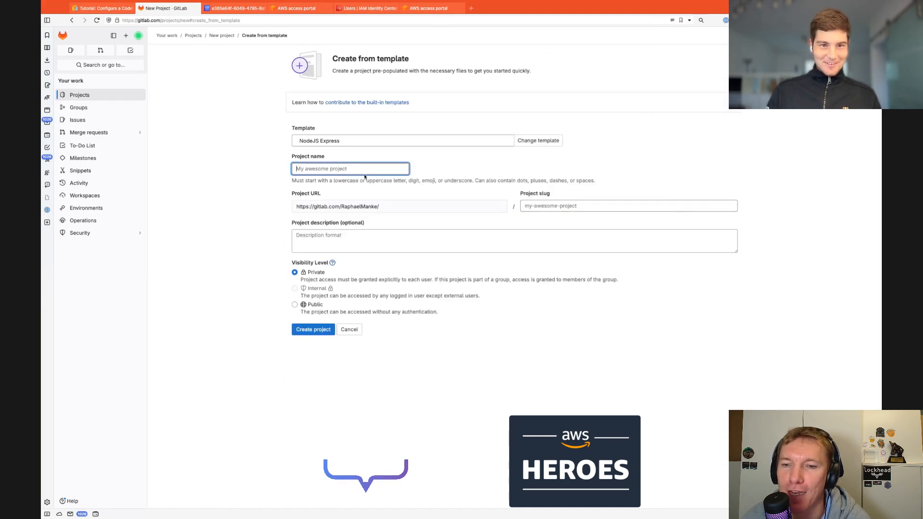
{"action": "double_click", "coordinate": [308, 141]}
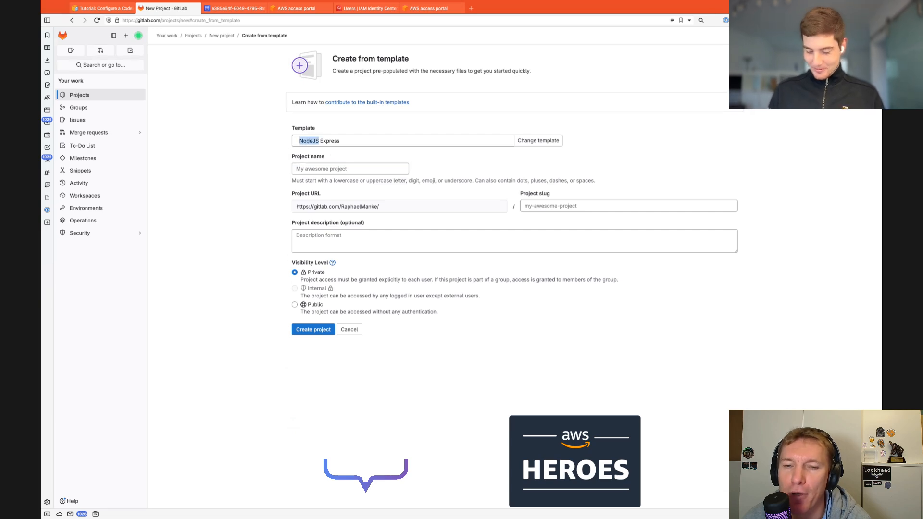
Name the project 'CICD' plus the user's name, keep it Private, and create it.
{"action": "left_click", "coordinate": [317, 173]}
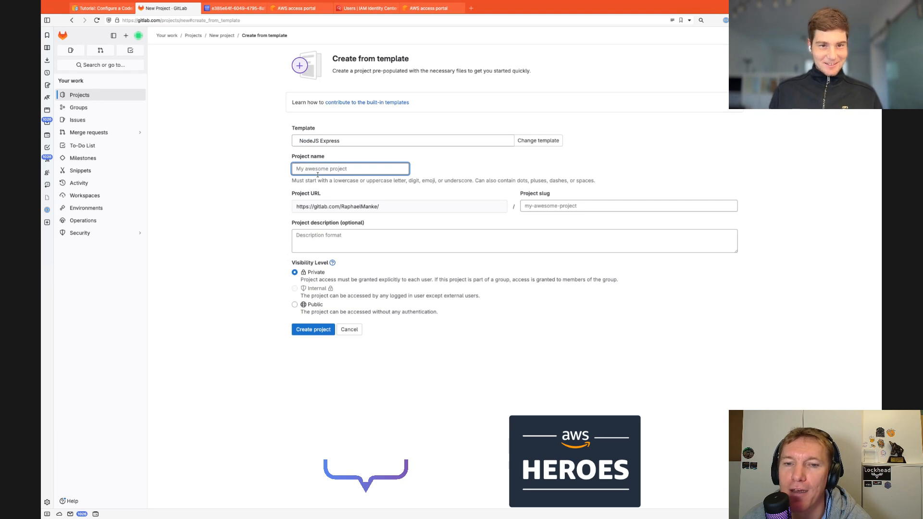
{"action": "type", "text": "CI"}
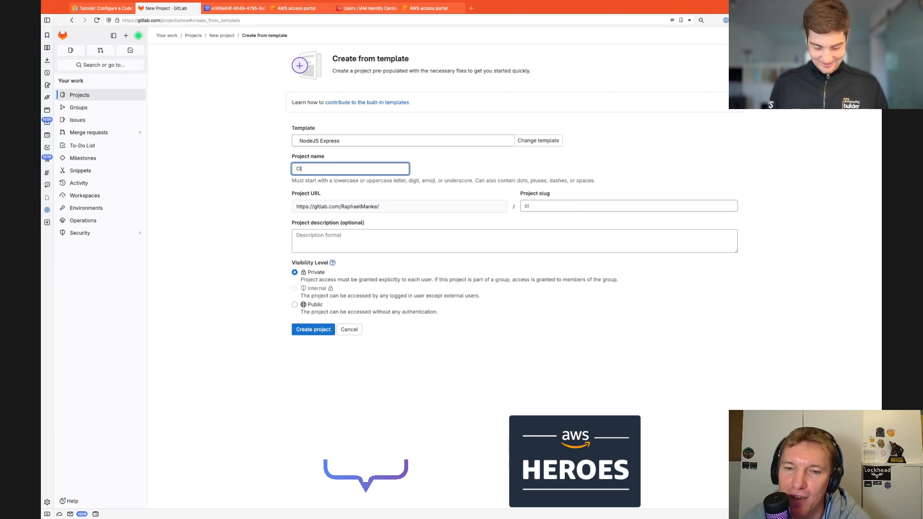
{"action": "type", "text": "CD"}
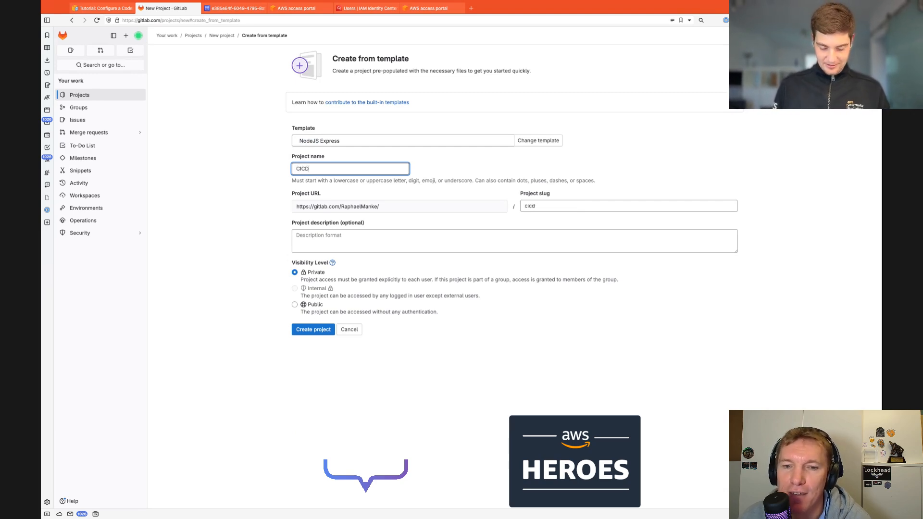
{"action": "type", "text": " Exp"}
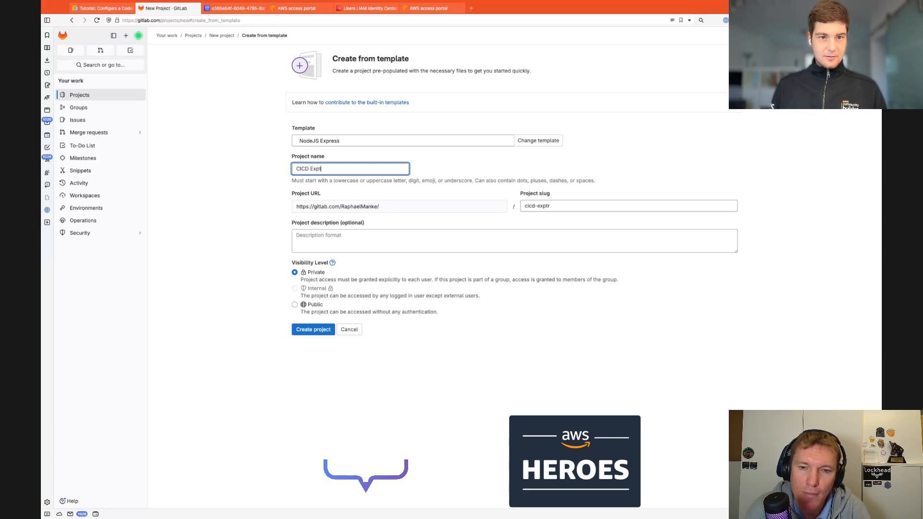
{"action": "type", "text": "ress"}
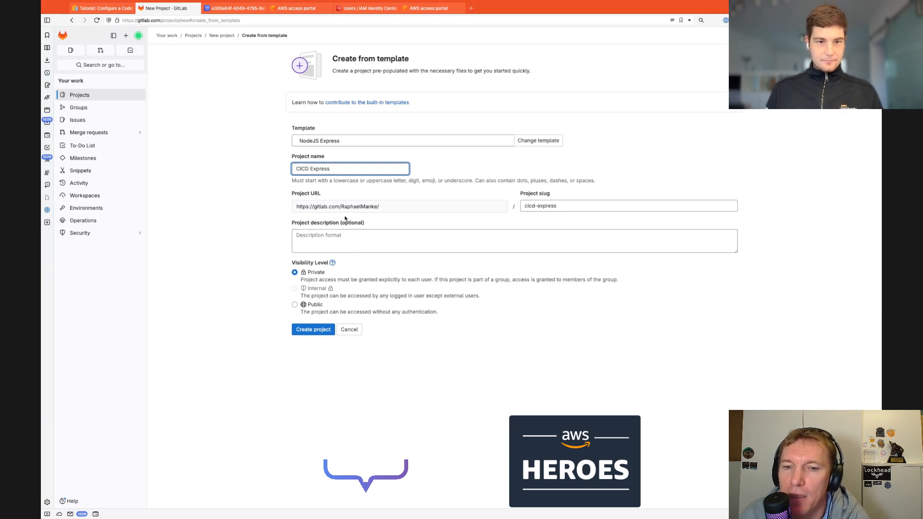
{"action": "double_click", "coordinate": [316, 168]}
{"action": "type", "text": "Johannes"}
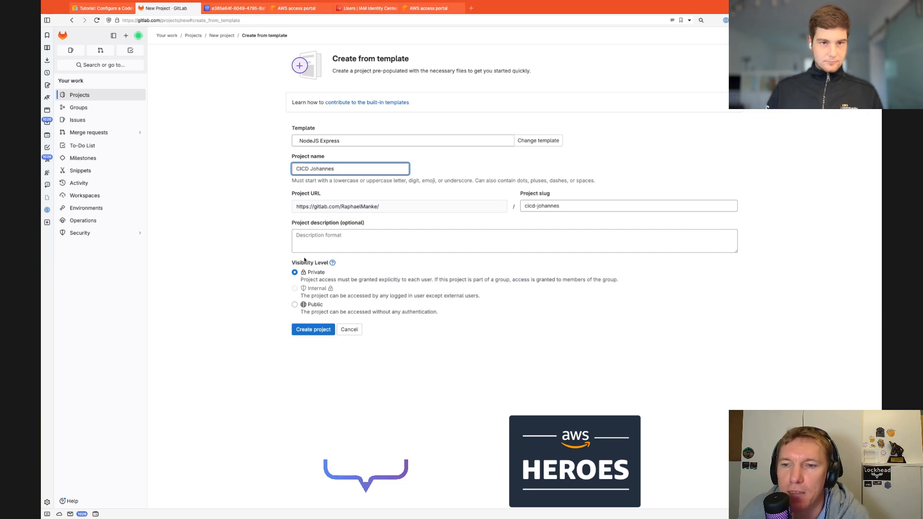
{"action": "left_click", "coordinate": [295, 274]}
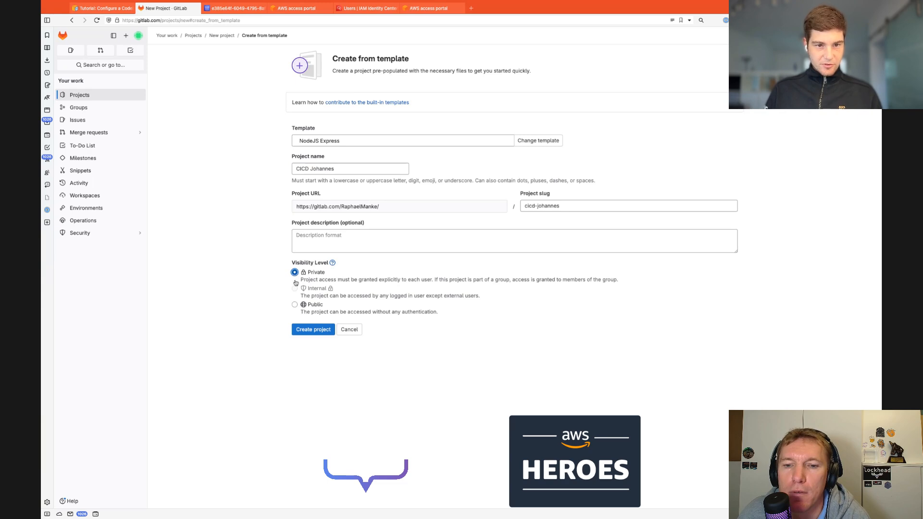
{"action": "left_click", "coordinate": [317, 331]}
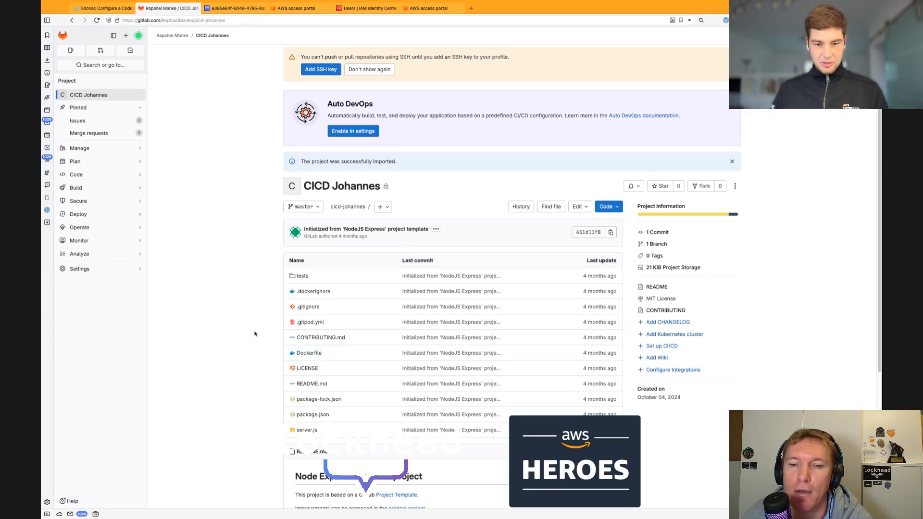
Browse the imported project's files, then return to the AWS connection settings.
{"action": "scroll", "coordinate": [255, 334], "scroll_direction": "down", "scroll_amount": 1}
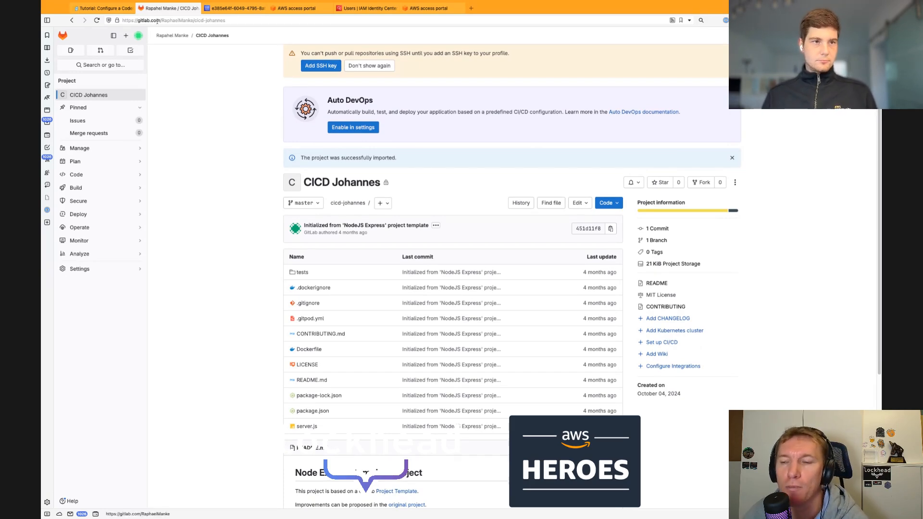
{"action": "left_click", "coordinate": [229, 9]}
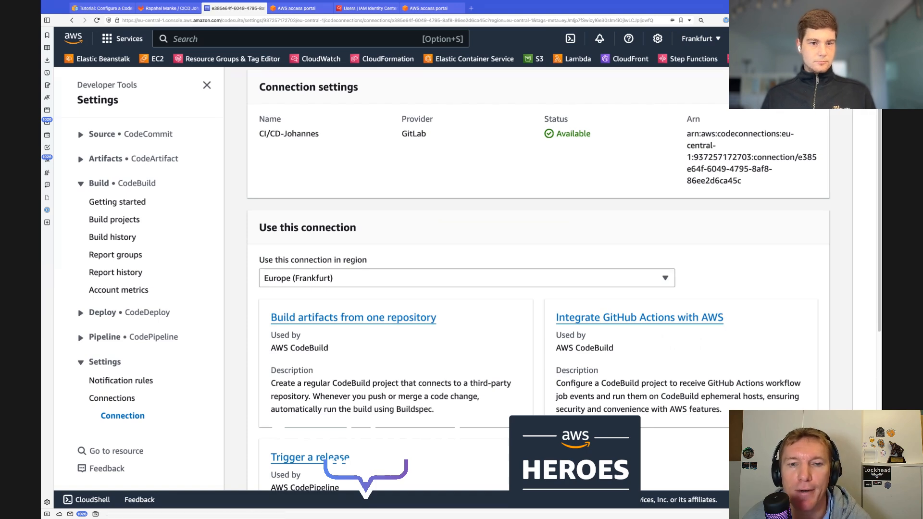
Create a CodeBuild build project named 'ClCD-Gitlab-' plus the user's name and expand Additional configuration.
{"action": "left_click", "coordinate": [114, 202]}
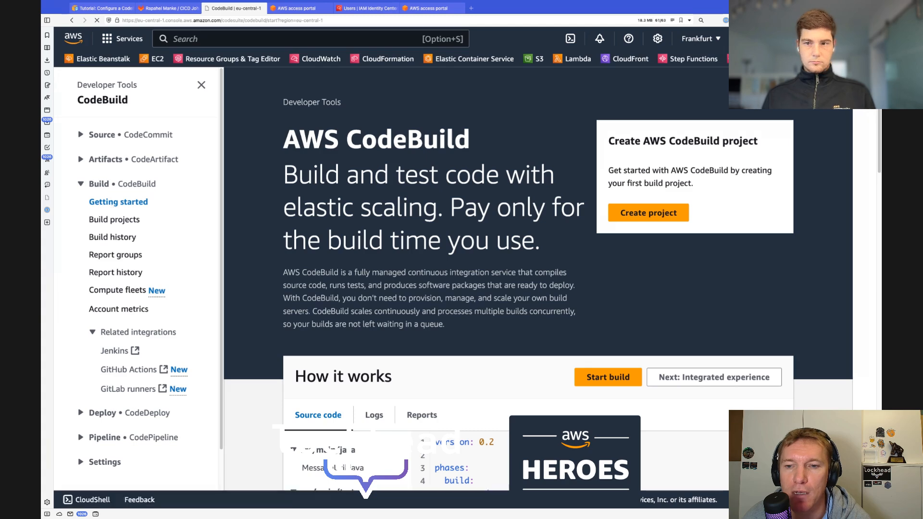
{"action": "left_click", "coordinate": [652, 215]}
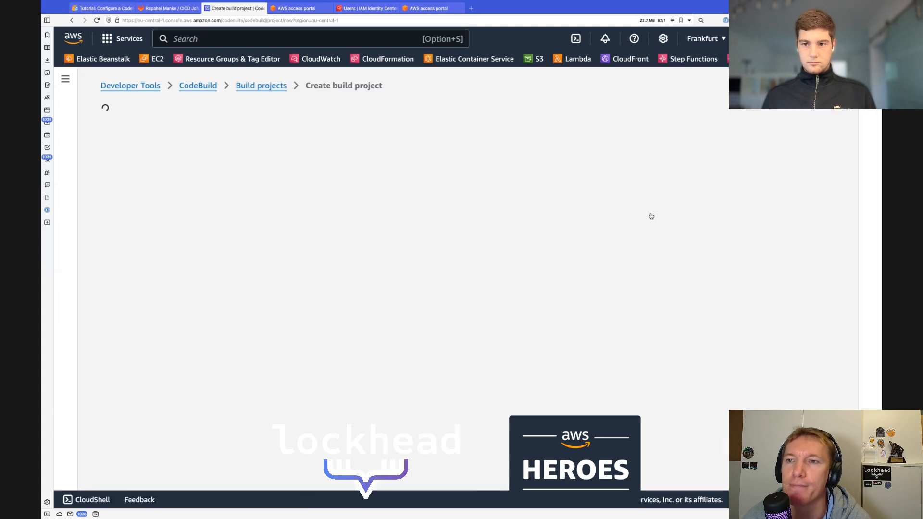
{"action": "left_click", "coordinate": [245, 211]}
{"action": "type", "text": "Cl"}
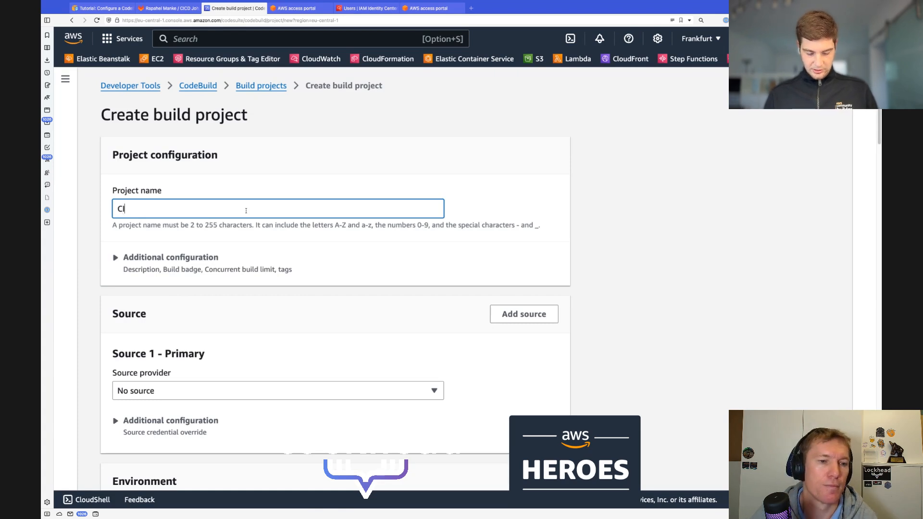
{"action": "type", "text": "CD-Gi"}
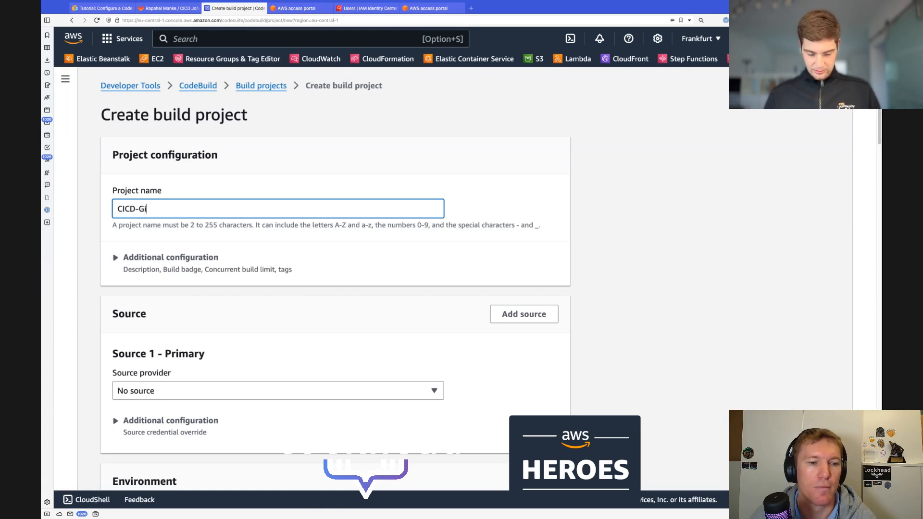
{"action": "type", "text": "tlab-Johannes"}
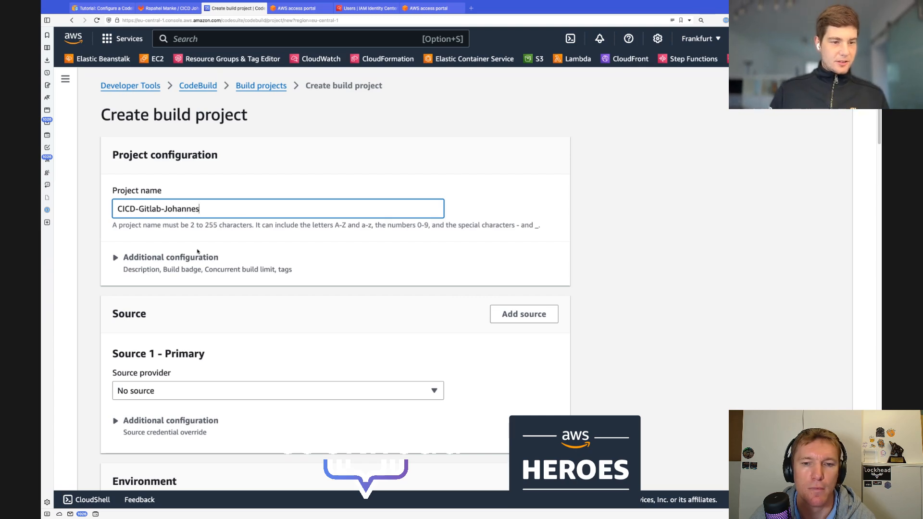
{"action": "scroll", "coordinate": [197, 251], "scroll_direction": "down", "scroll_amount": 2}
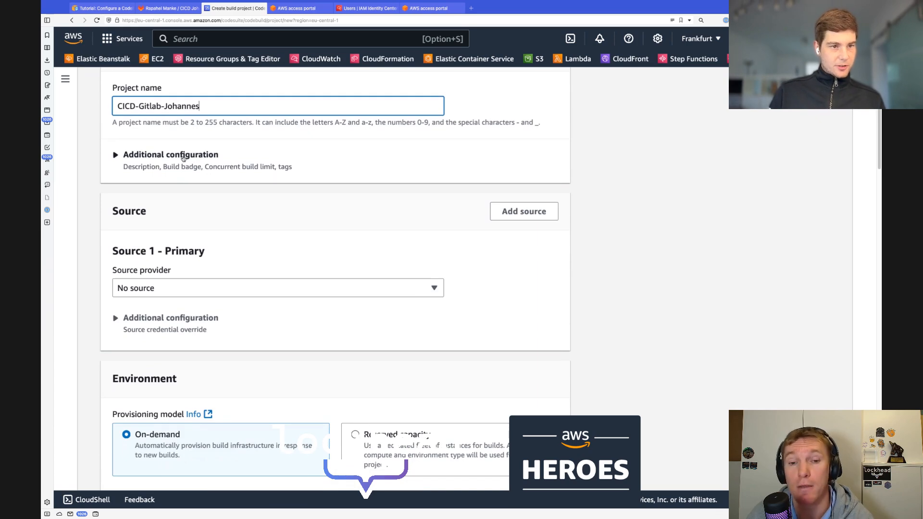
{"action": "scroll", "coordinate": [185, 156], "scroll_direction": "down", "scroll_amount": 1}
{"action": "left_click", "coordinate": [117, 136]}
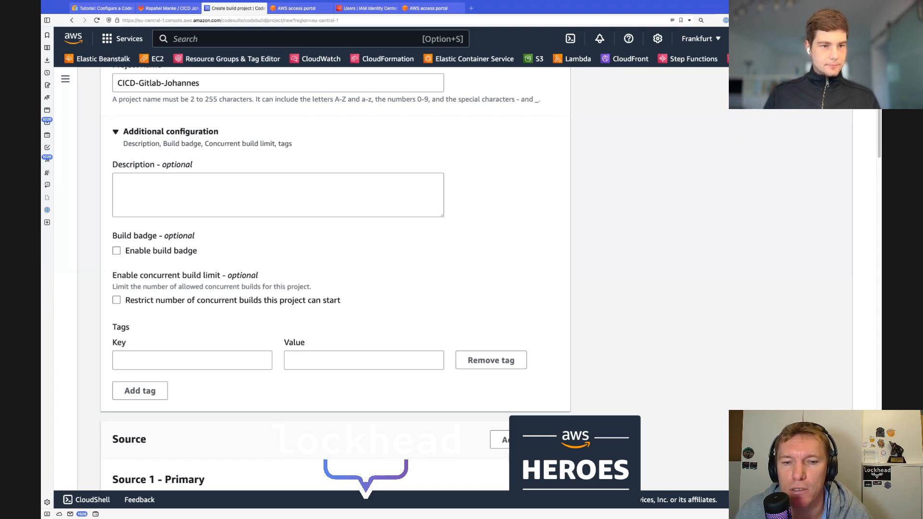
Set GitLab as the primary source provider, keeping the Default source credential.
{"action": "left_click", "coordinate": [116, 132]}
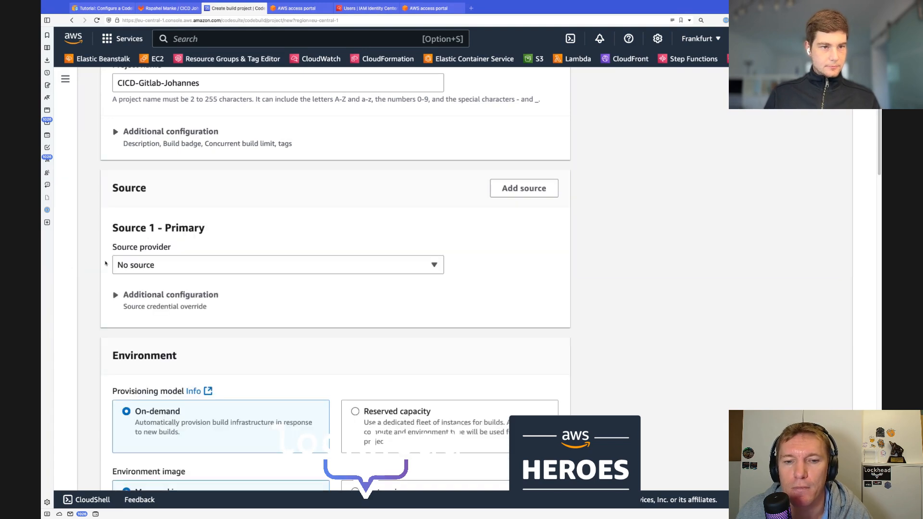
{"action": "left_click", "coordinate": [146, 267]}
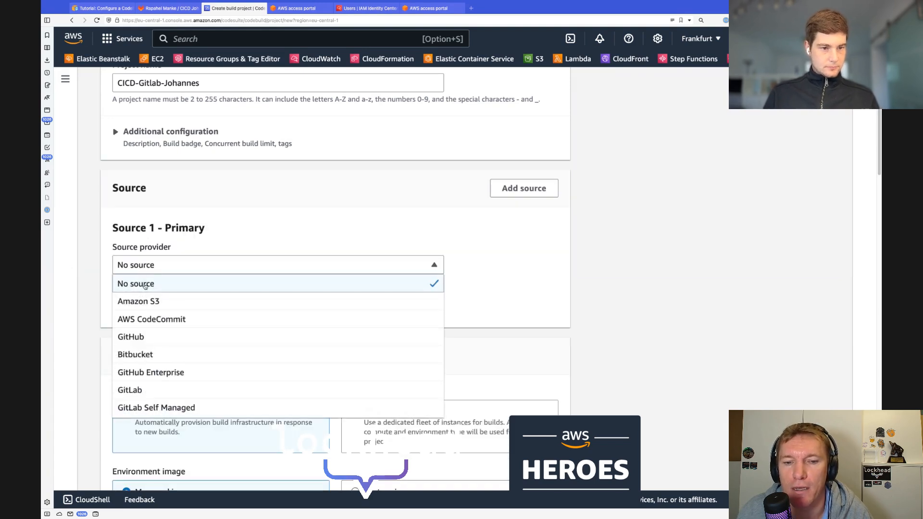
{"action": "left_click", "coordinate": [138, 391]}
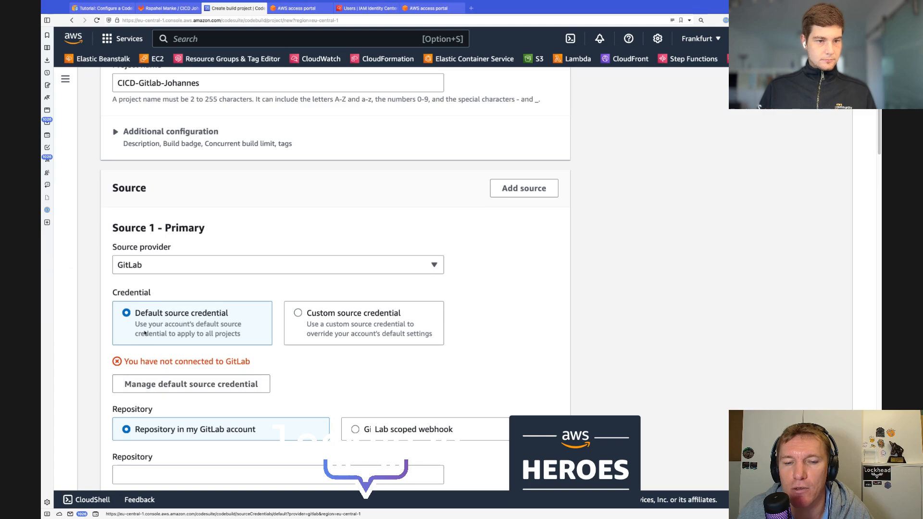
{"action": "scroll", "coordinate": [144, 333], "scroll_direction": "down", "scroll_amount": 3}
{"action": "scroll", "coordinate": [144, 333], "scroll_direction": "up", "scroll_amount": 1}
{"action": "scroll", "coordinate": [164, 202], "scroll_direction": "down", "scroll_amount": 1}
{"action": "left_click", "coordinate": [169, 177]}
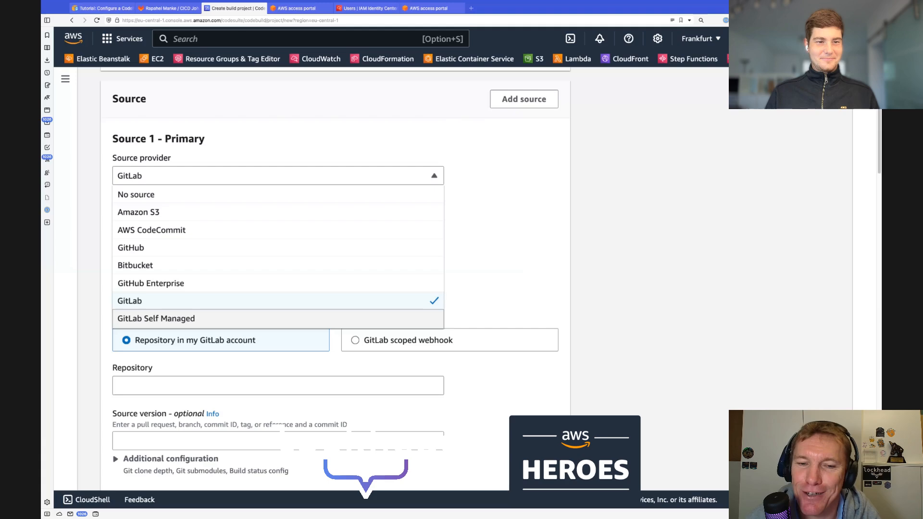
{"action": "left_click", "coordinate": [199, 305]}
{"action": "scroll", "coordinate": [148, 235], "scroll_direction": "down", "scroll_amount": 1}
{"action": "scroll", "coordinate": [149, 235], "scroll_direction": "down", "scroll_amount": 1}
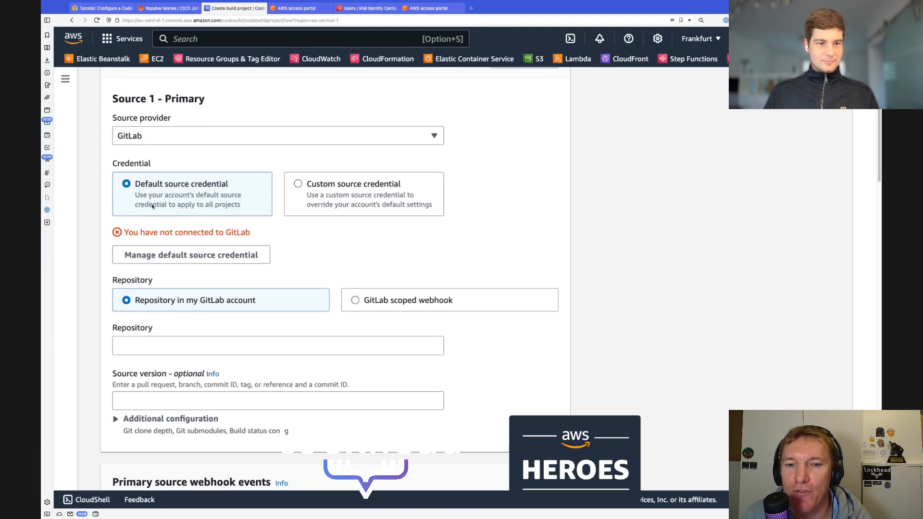
Link the default GitLab source credential to the GitLab CodeConnections connection and save it.
{"action": "left_click", "coordinate": [174, 254]}
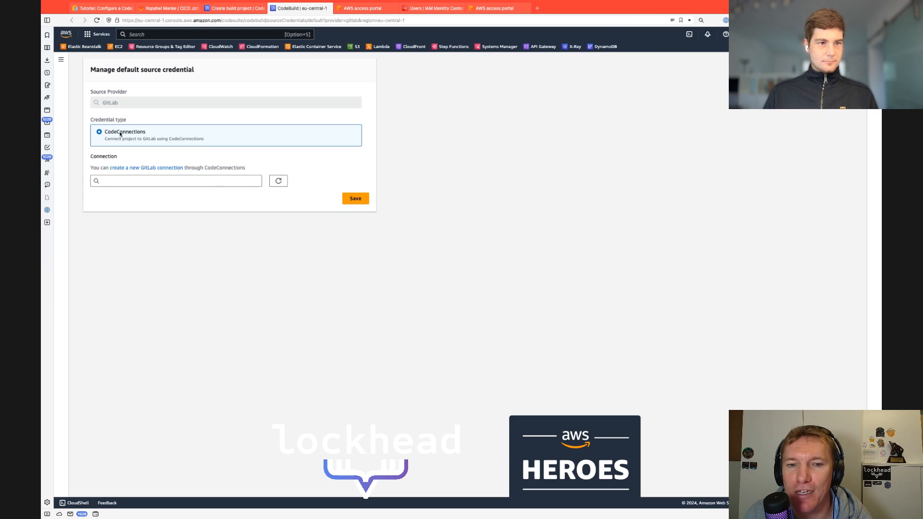
{"action": "left_click", "coordinate": [232, 180]}
{"action": "left_click", "coordinate": [155, 194]}
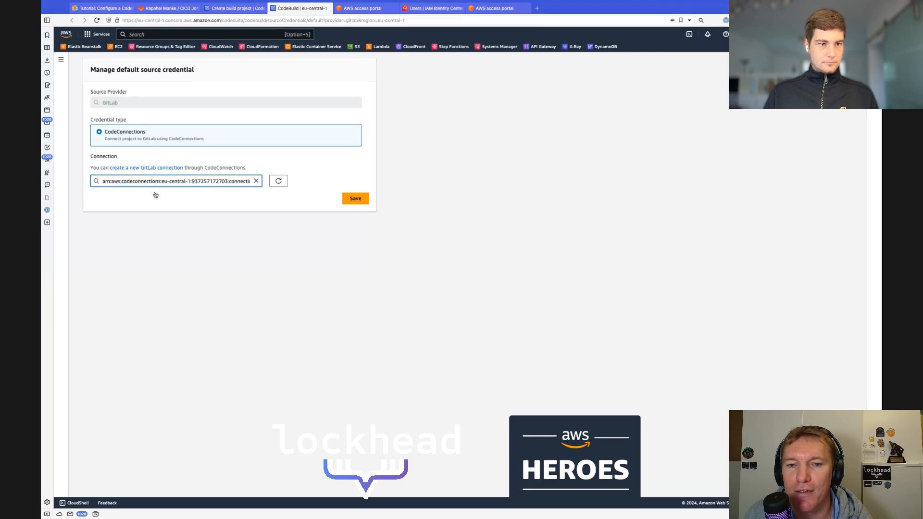
{"action": "left_click", "coordinate": [354, 199]}
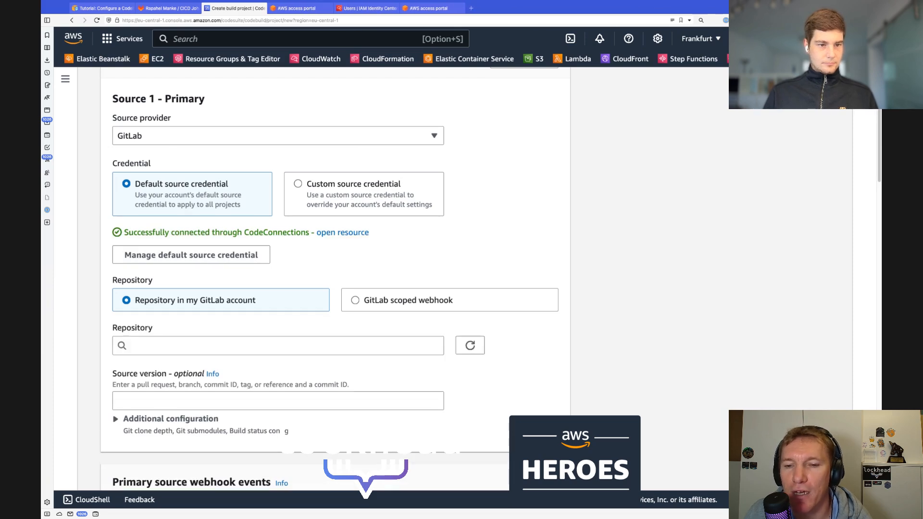
Select the project's GitLab repository as the build source repository.
{"action": "scroll", "coordinate": [191, 277], "scroll_direction": "down", "scroll_amount": 3}
{"action": "left_click", "coordinate": [191, 278]}
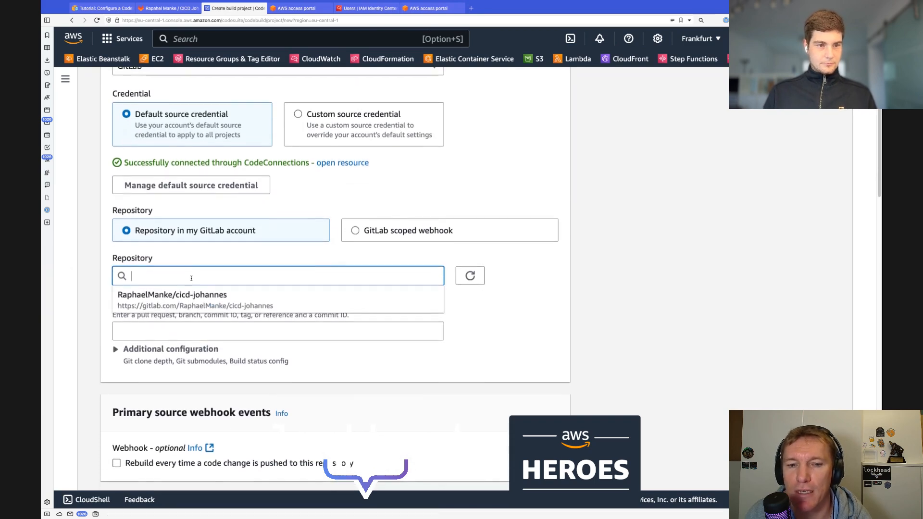
{"action": "left_click", "coordinate": [197, 302]}
Enable webhook rebuilds every time code is pushed to the repository.
{"action": "scroll", "coordinate": [197, 304], "scroll_direction": "down", "scroll_amount": 2}
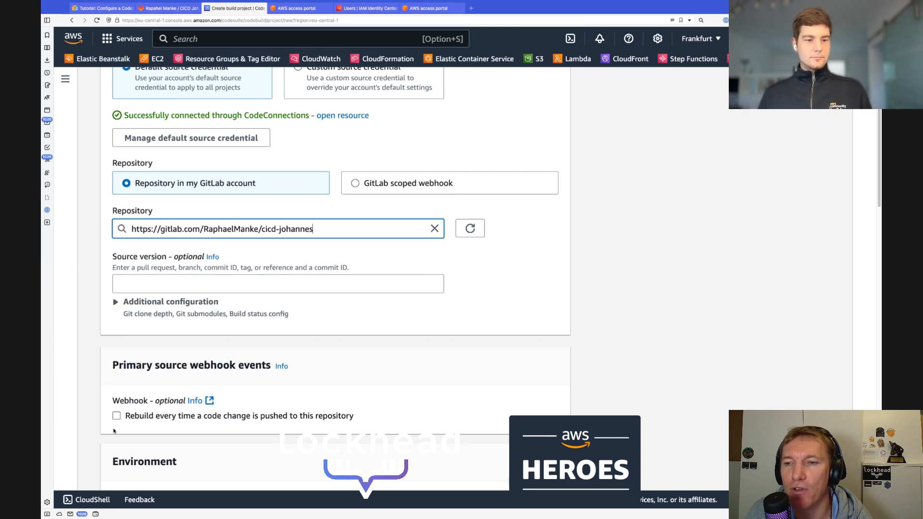
{"action": "scroll", "coordinate": [149, 418], "scroll_direction": "down", "scroll_amount": 4}
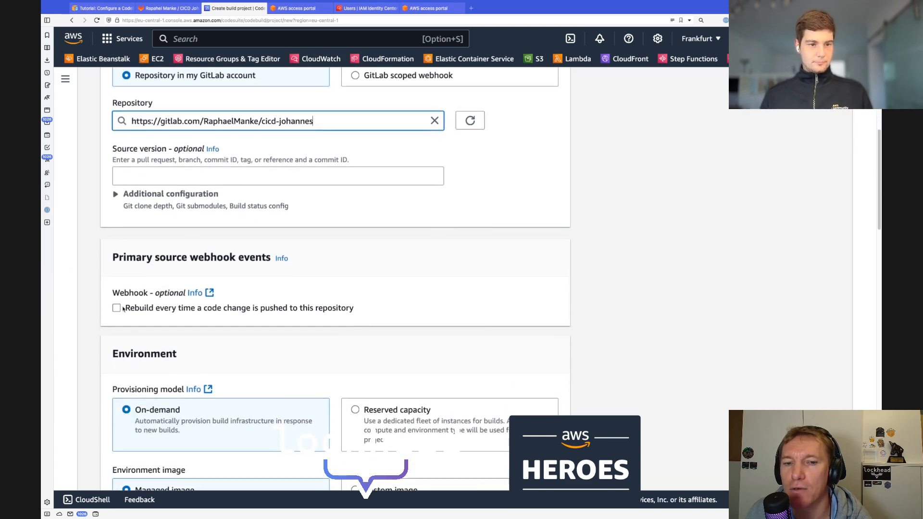
{"action": "left_click", "coordinate": [119, 310]}
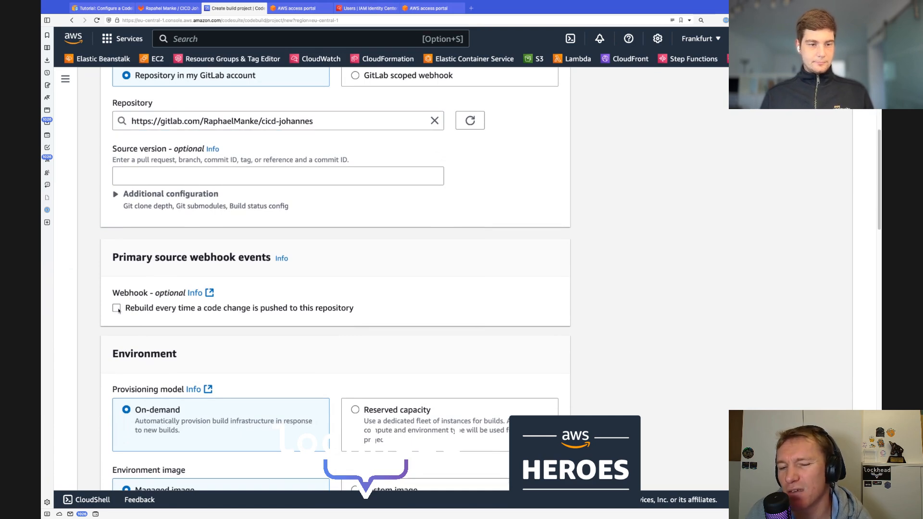
{"action": "left_click", "coordinate": [117, 308]}
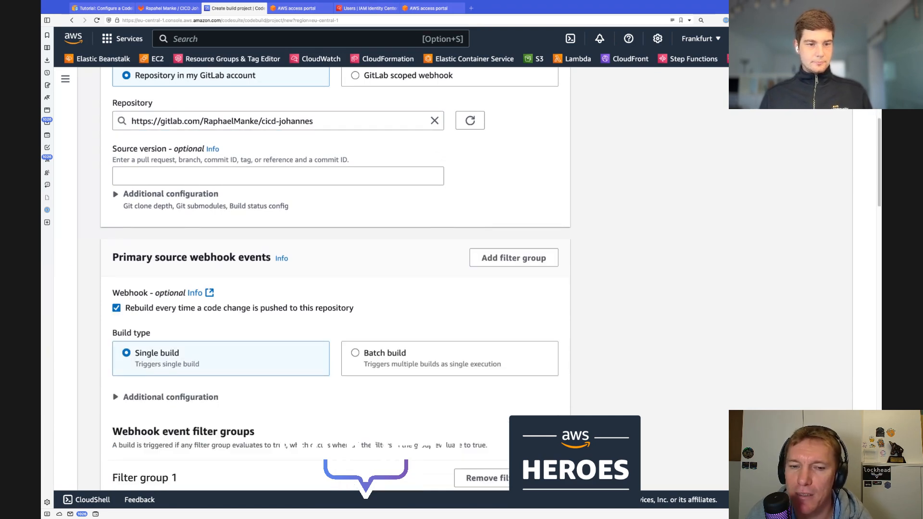
{"action": "scroll", "coordinate": [335, 277], "scroll_direction": "down", "scroll_amount": 4}
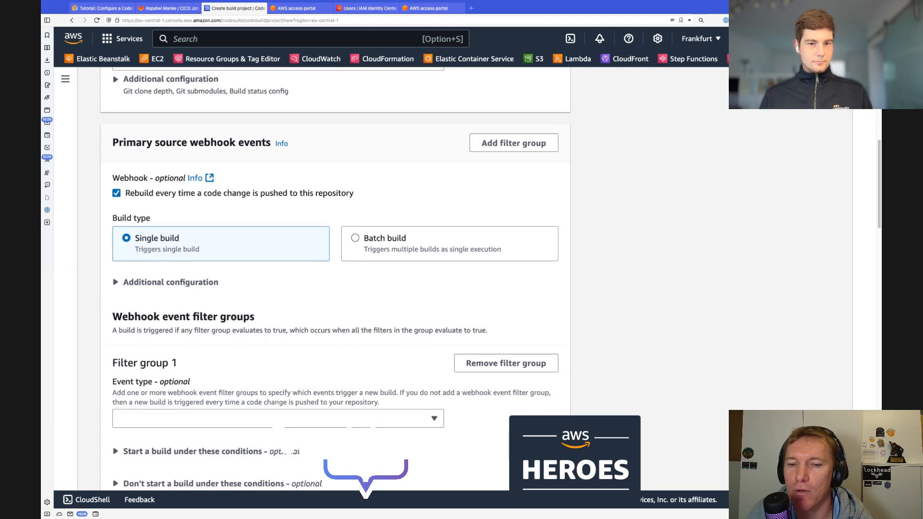
{"action": "scroll", "coordinate": [122, 297], "scroll_direction": "down", "scroll_amount": 5}
Set the event type of webhook Filter group 1 to WORKFLOW_JOB_QUEUED.
{"action": "left_click", "coordinate": [137, 270]}
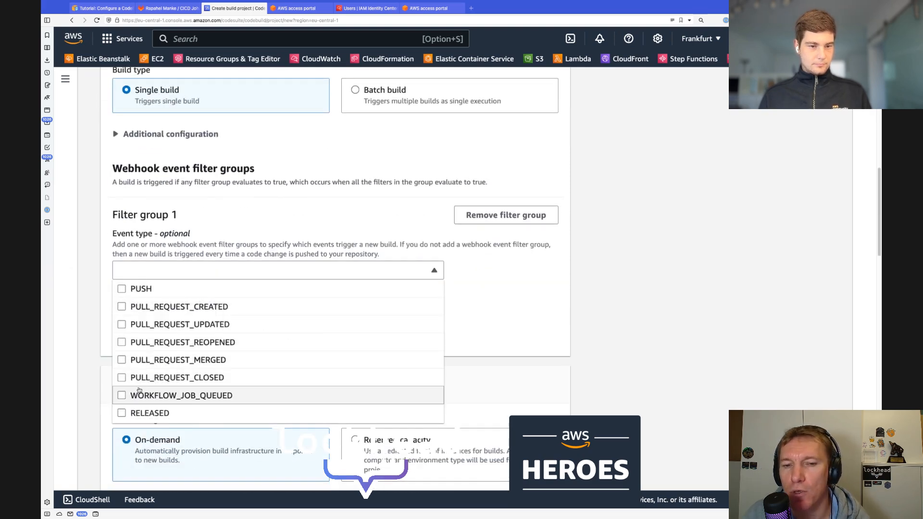
{"action": "left_click", "coordinate": [122, 396]}
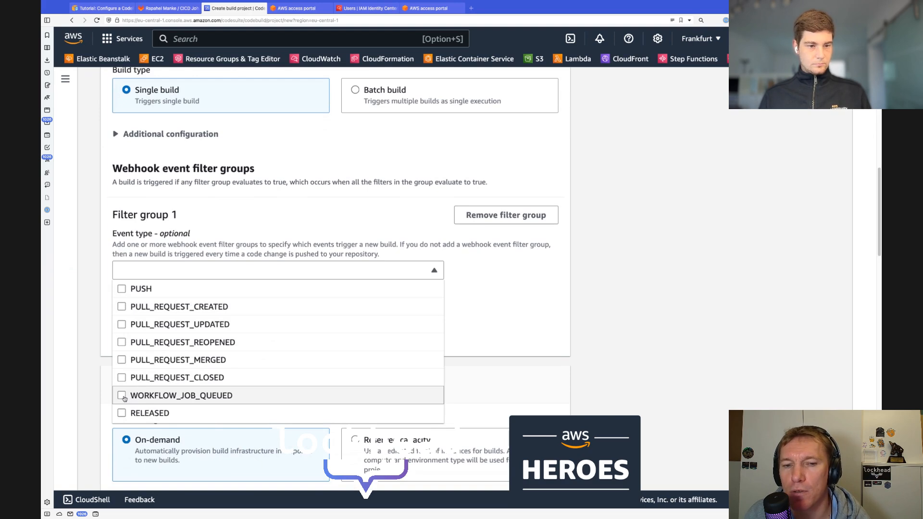
{"action": "left_click", "coordinate": [104, 345]}
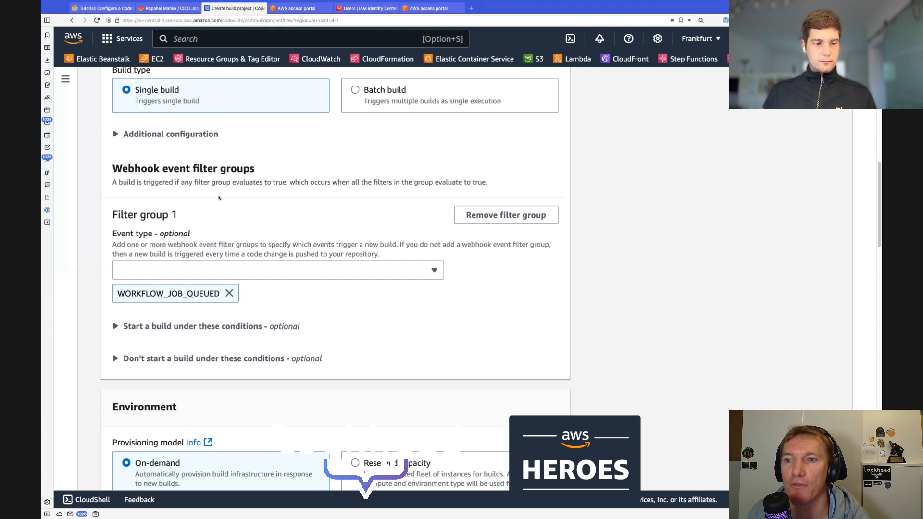
{"action": "scroll", "coordinate": [219, 198], "scroll_direction": "down", "scroll_amount": 1}
{"action": "scroll", "coordinate": [219, 197], "scroll_direction": "up", "scroll_amount": 1}
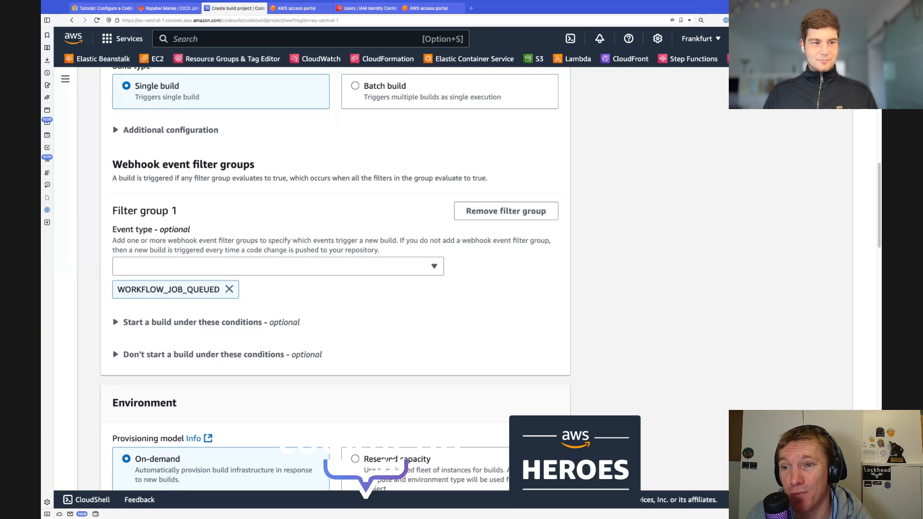
{"action": "scroll", "coordinate": [335, 279], "scroll_direction": "down", "scroll_amount": 3}
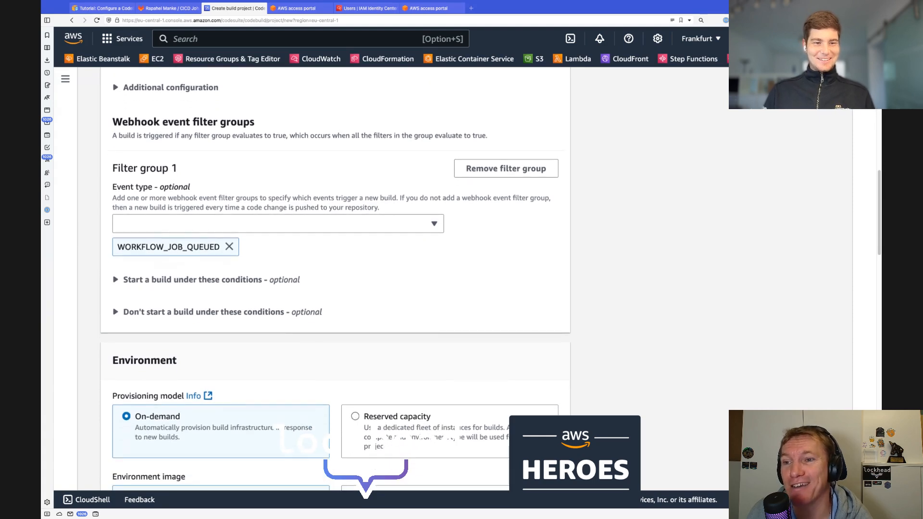
{"action": "scroll", "coordinate": [335, 284], "scroll_direction": "down", "scroll_amount": 1}
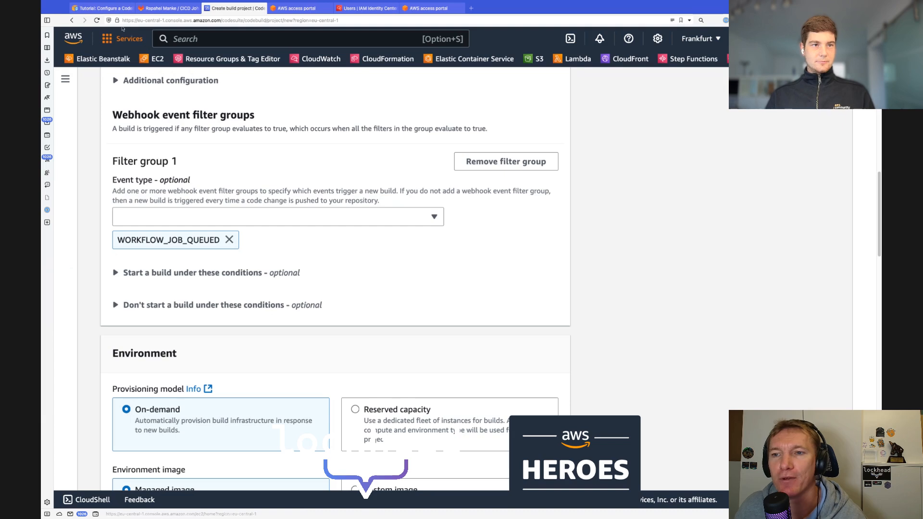
{"action": "left_click", "coordinate": [111, 11]}
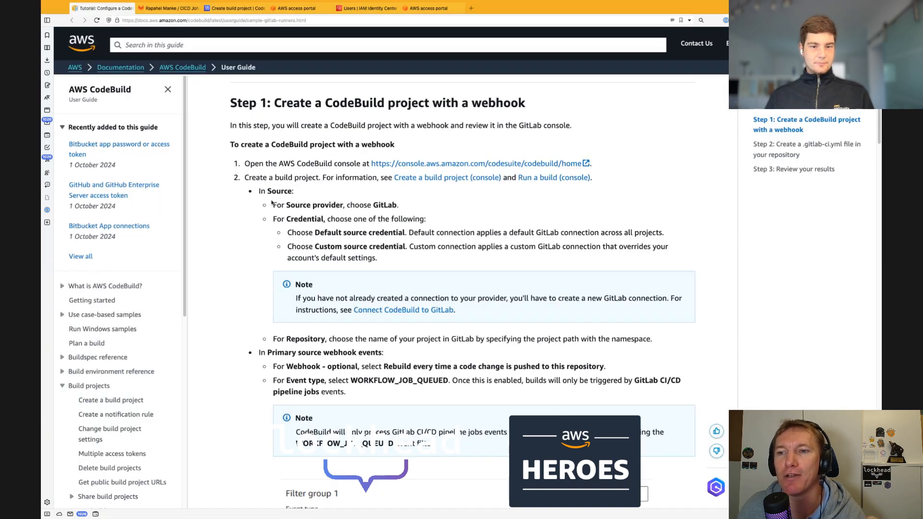
{"action": "scroll", "coordinate": [254, 277], "scroll_direction": "down", "scroll_amount": 3}
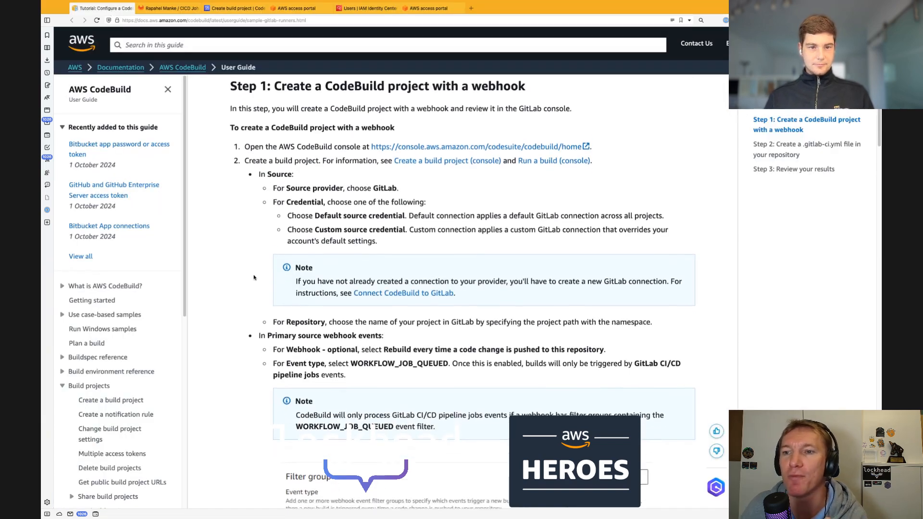
{"action": "scroll", "coordinate": [254, 277], "scroll_direction": "down", "scroll_amount": 1}
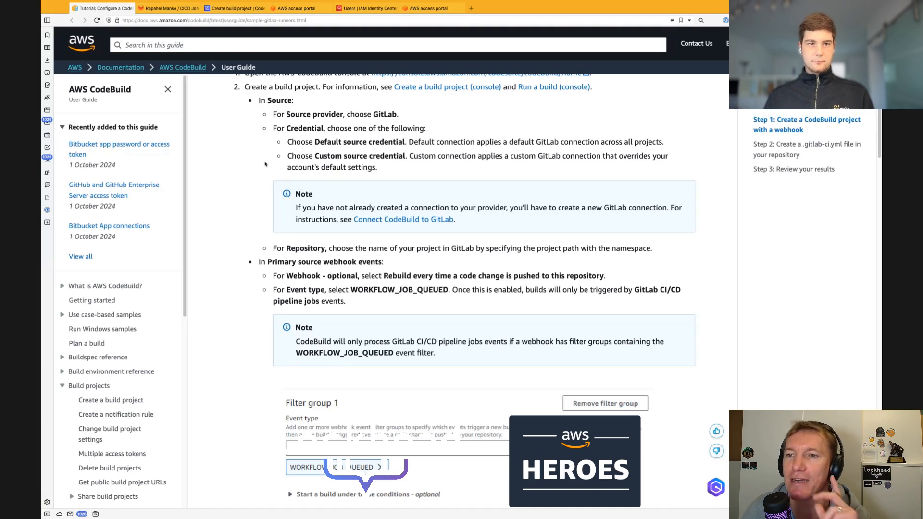
{"action": "left_click", "coordinate": [226, 8]}
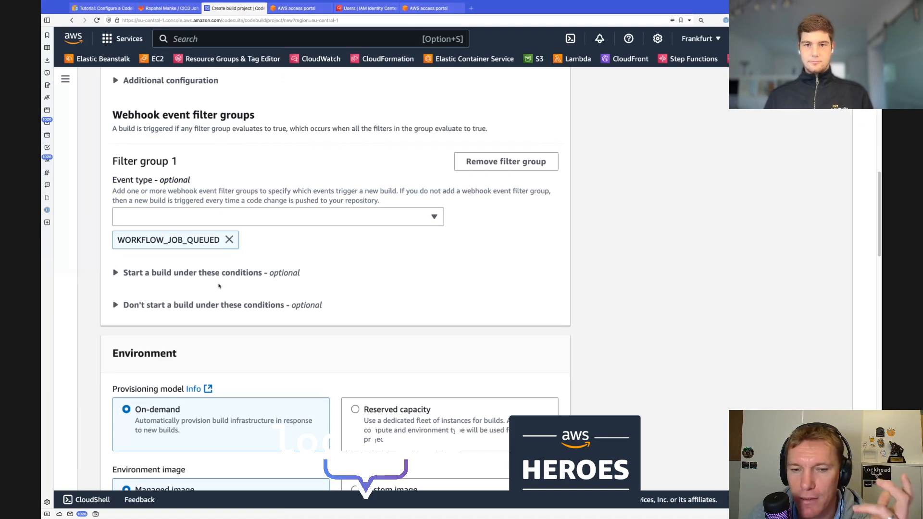
{"action": "scroll", "coordinate": [222, 288], "scroll_direction": "down", "scroll_amount": 2}
{"action": "scroll", "coordinate": [222, 288], "scroll_direction": "down", "scroll_amount": 4}
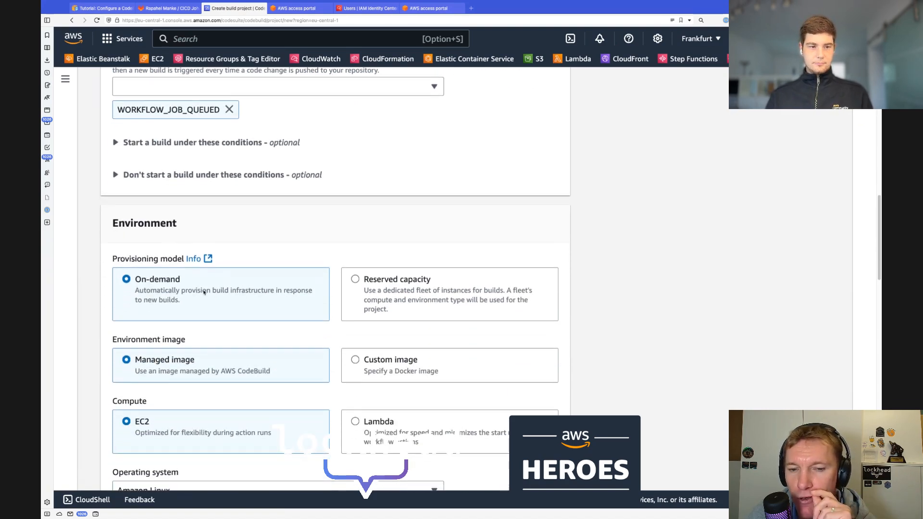
{"action": "scroll", "coordinate": [184, 289], "scroll_direction": "down", "scroll_amount": 1}
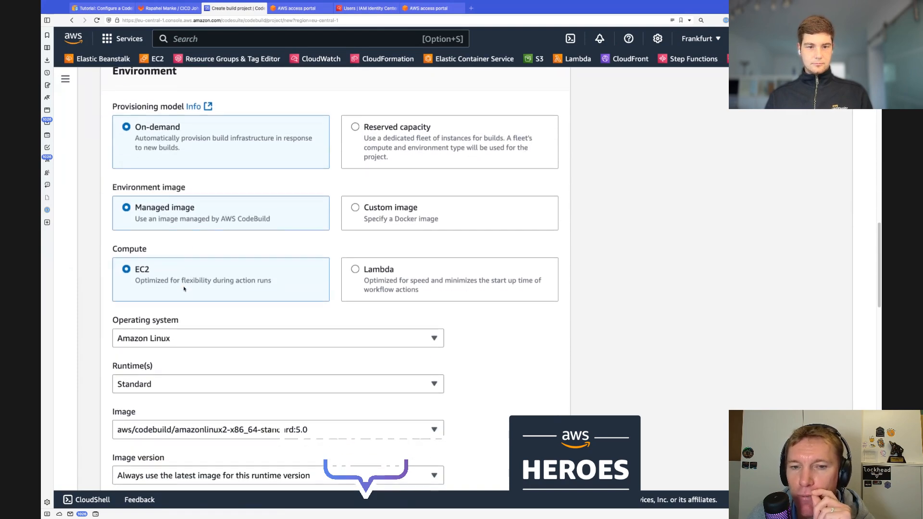
{"action": "scroll", "coordinate": [232, 300], "scroll_direction": "down", "scroll_amount": 2}
{"action": "scroll", "coordinate": [233, 301], "scroll_direction": "up", "scroll_amount": 3}
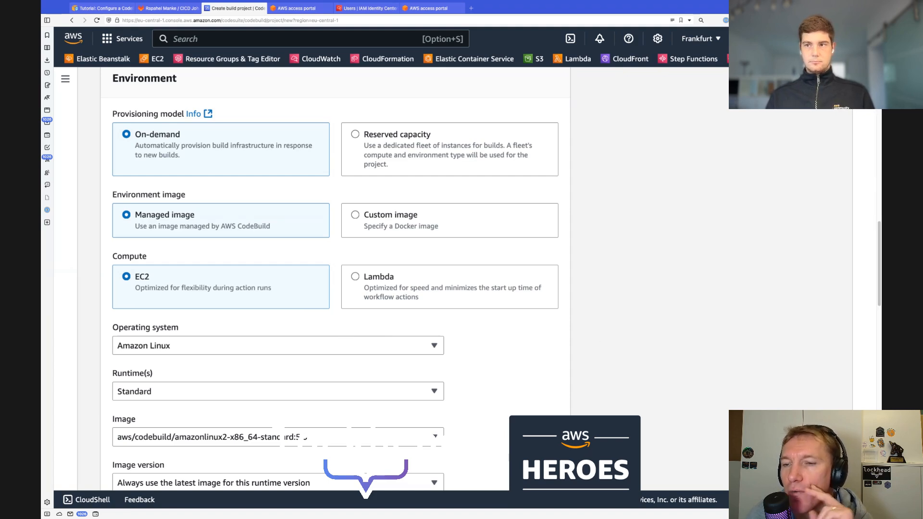
{"action": "left_click", "coordinate": [356, 283]}
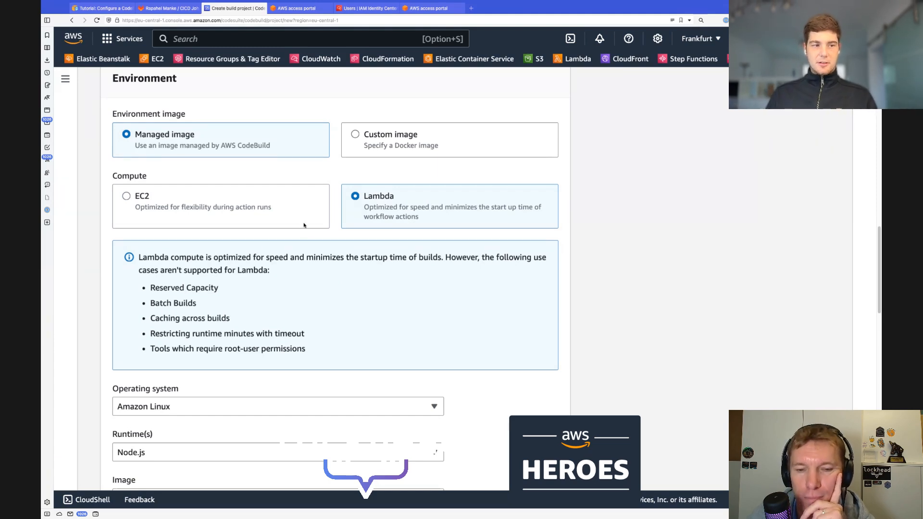
Scroll through Environment settings to review the Lambda nodejs20 image and new service role.
{"action": "scroll", "coordinate": [304, 225], "scroll_direction": "down", "scroll_amount": 3}
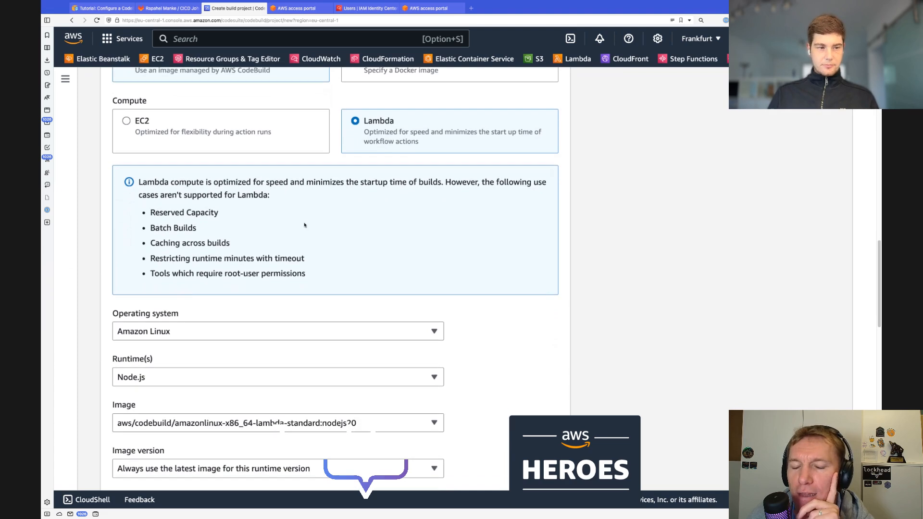
{"action": "scroll", "coordinate": [304, 225], "scroll_direction": "down", "scroll_amount": 1}
{"action": "scroll", "coordinate": [304, 225], "scroll_direction": "down", "scroll_amount": 9}
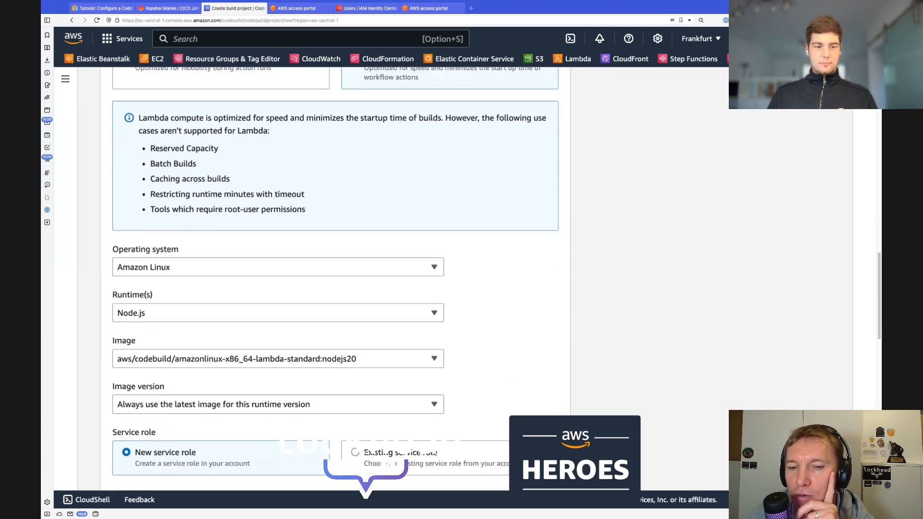
{"action": "scroll", "coordinate": [304, 225], "scroll_direction": "down", "scroll_amount": 1}
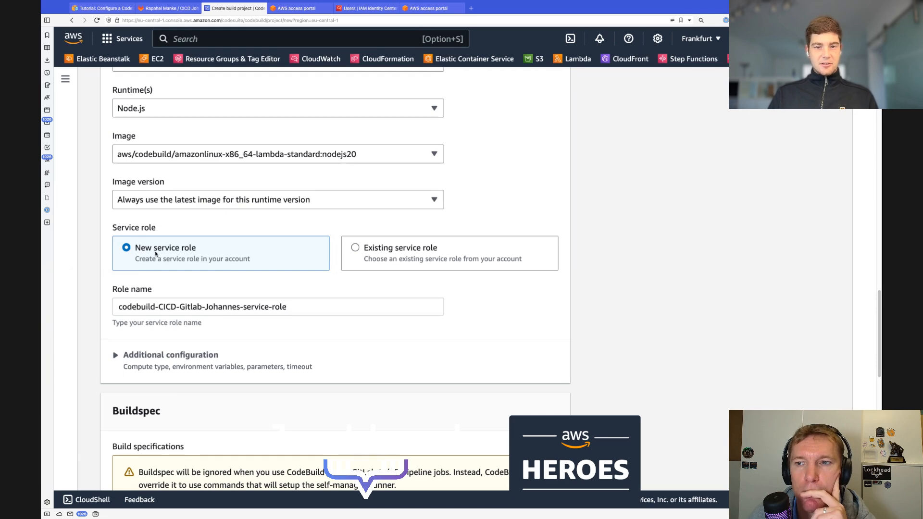
{"action": "scroll", "coordinate": [159, 255], "scroll_direction": "down", "scroll_amount": 1}
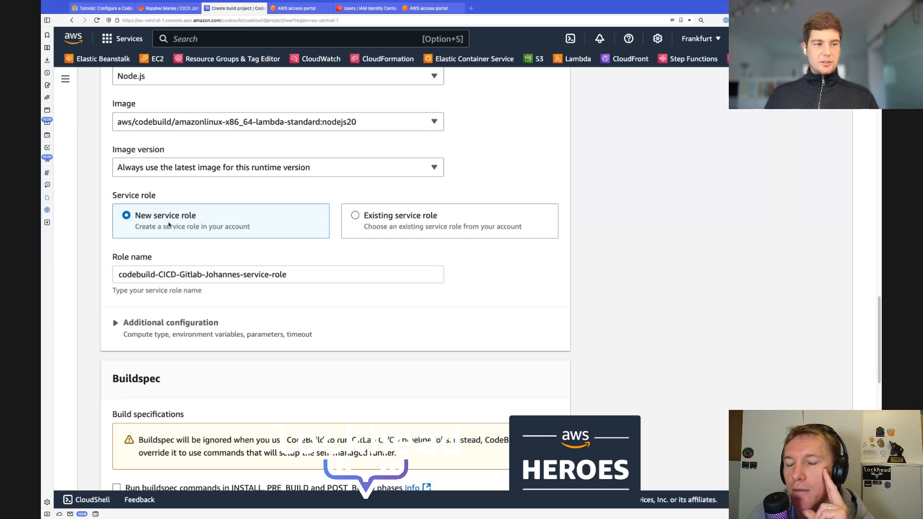
{"action": "scroll", "coordinate": [169, 225], "scroll_direction": "down", "scroll_amount": 1}
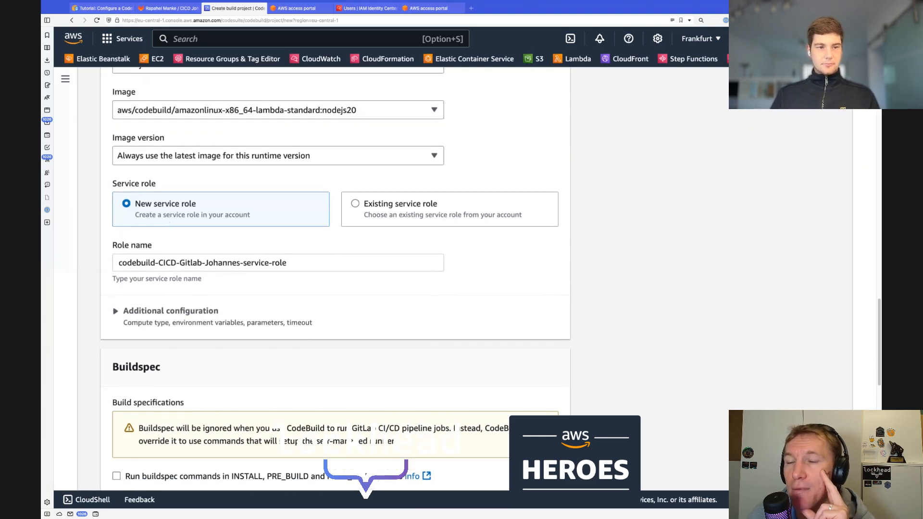
{"action": "scroll", "coordinate": [169, 224], "scroll_direction": "down", "scroll_amount": 1}
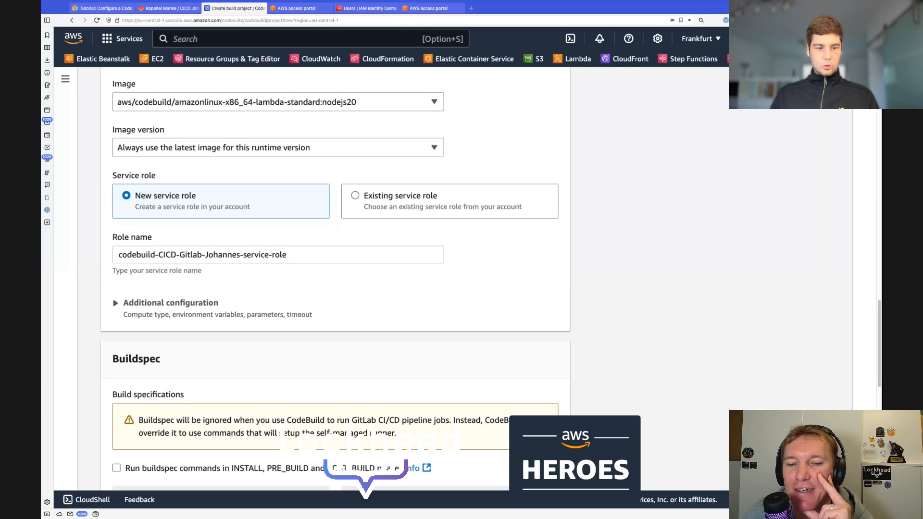
{"action": "scroll", "coordinate": [335, 276], "scroll_direction": "down", "scroll_amount": 8}
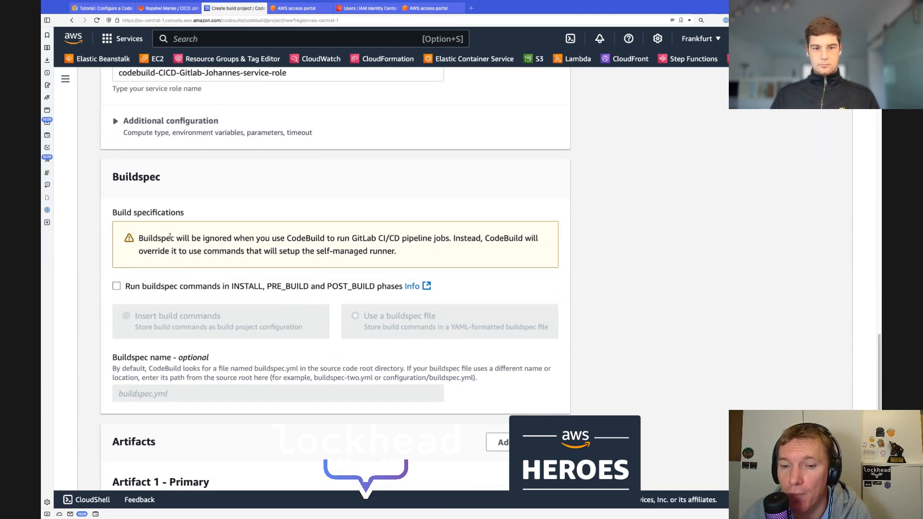
{"action": "scroll", "coordinate": [335, 279], "scroll_direction": "down", "scroll_amount": 5}
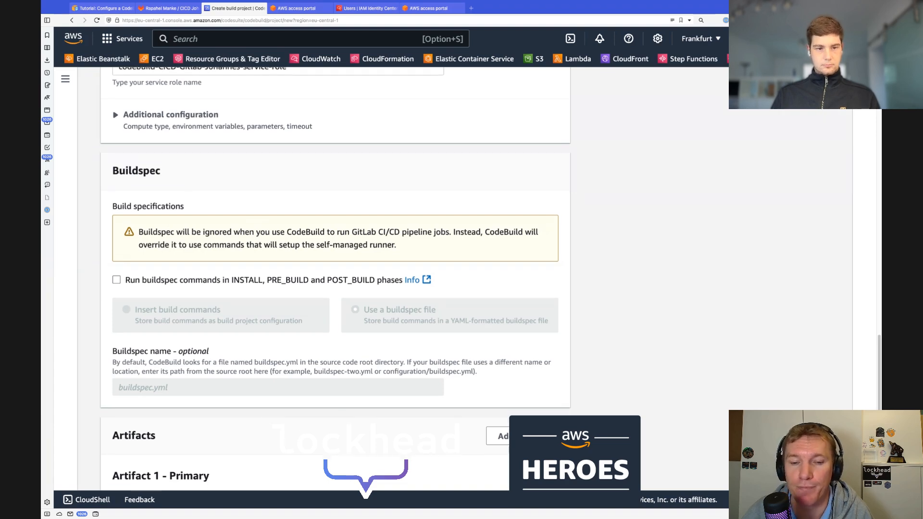
{"action": "scroll", "coordinate": [335, 279], "scroll_direction": "down", "scroll_amount": 5}
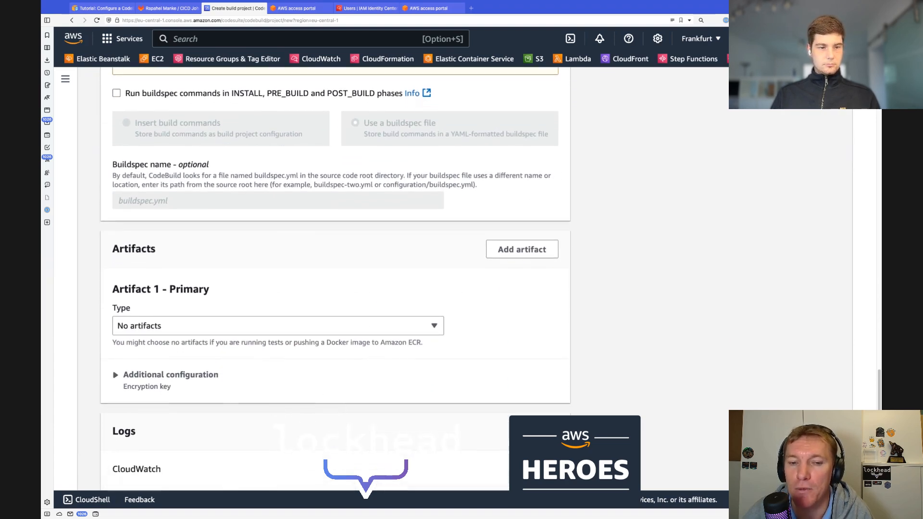
{"action": "scroll", "coordinate": [335, 279], "scroll_direction": "down", "scroll_amount": 10}
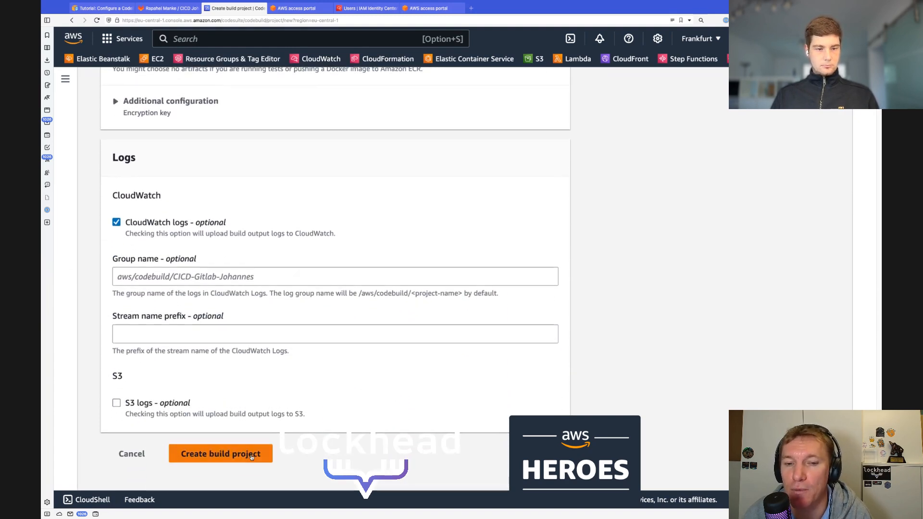
Create the CICD-Gitlab-Johannes build project, view the webhook failure notice, and open Edit project.
{"action": "left_click", "coordinate": [224, 459]}
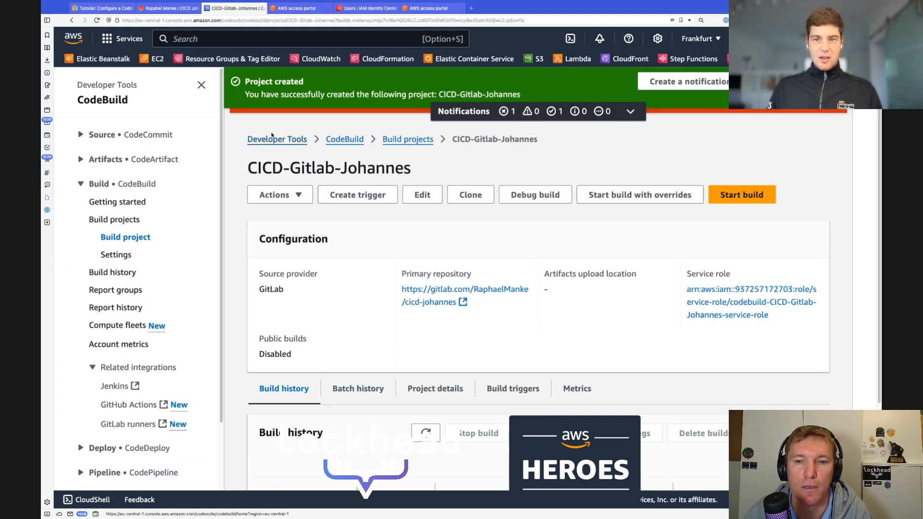
{"action": "left_click", "coordinate": [476, 112]}
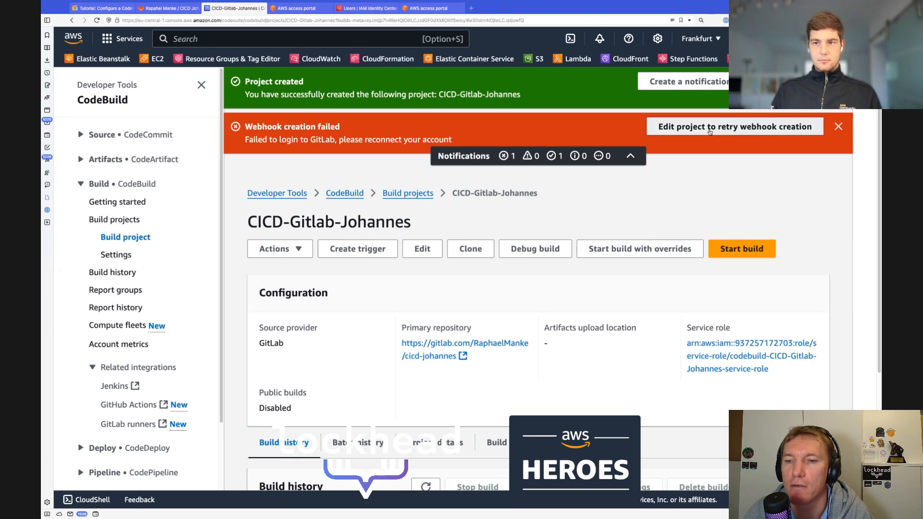
{"action": "left_click", "coordinate": [710, 127]}
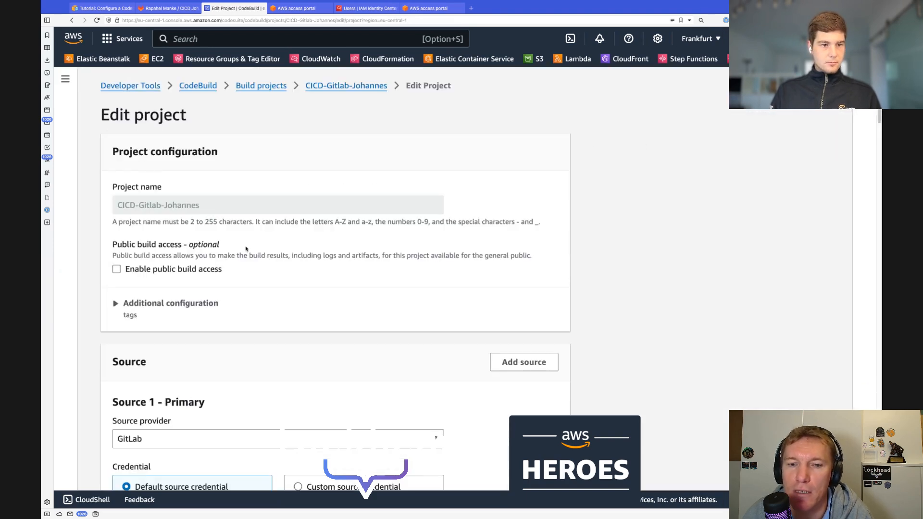
Open the default GitLab source credential settings from the Edit project page.
{"action": "scroll", "coordinate": [247, 248], "scroll_direction": "down", "scroll_amount": 2}
{"action": "scroll", "coordinate": [248, 248], "scroll_direction": "down", "scroll_amount": 7}
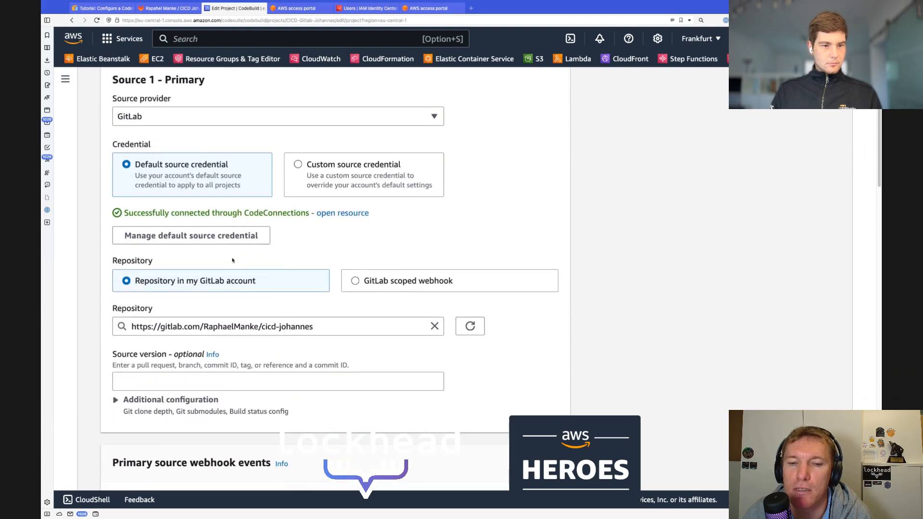
{"action": "scroll", "coordinate": [234, 260], "scroll_direction": "up", "scroll_amount": 1}
{"action": "left_click", "coordinate": [233, 262]}
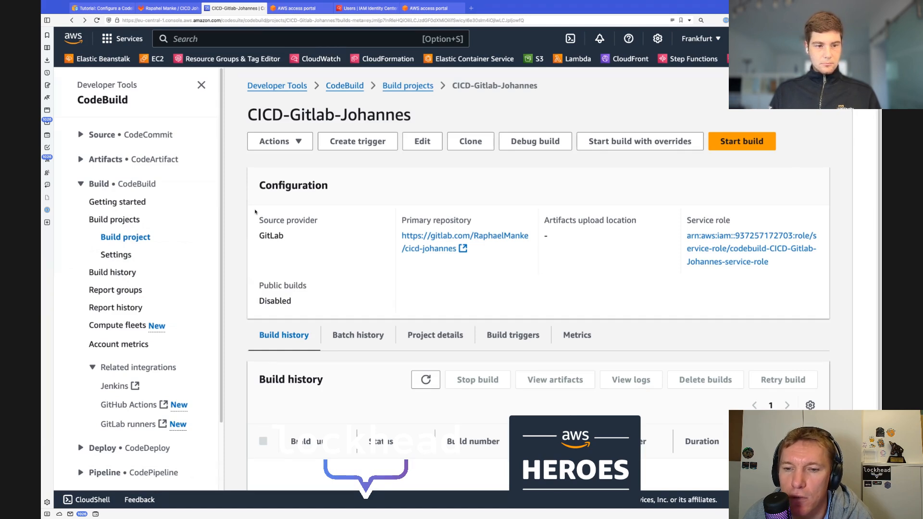
{"action": "scroll", "coordinate": [117, 357], "scroll_direction": "down", "scroll_amount": 3}
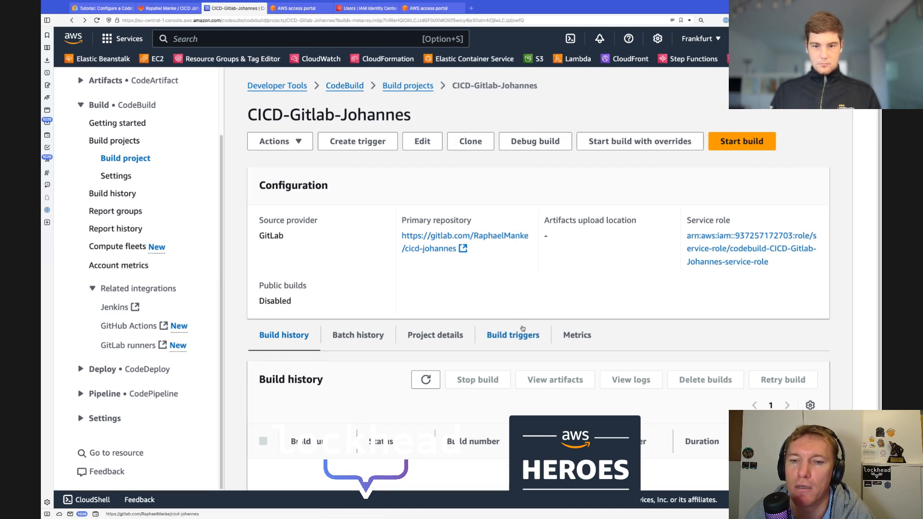
Review the project's configuration details, then return to the GitLab CICD Johannes project.
{"action": "left_click", "coordinate": [445, 337]}
{"action": "scroll", "coordinate": [608, 333], "scroll_direction": "down", "scroll_amount": 10}
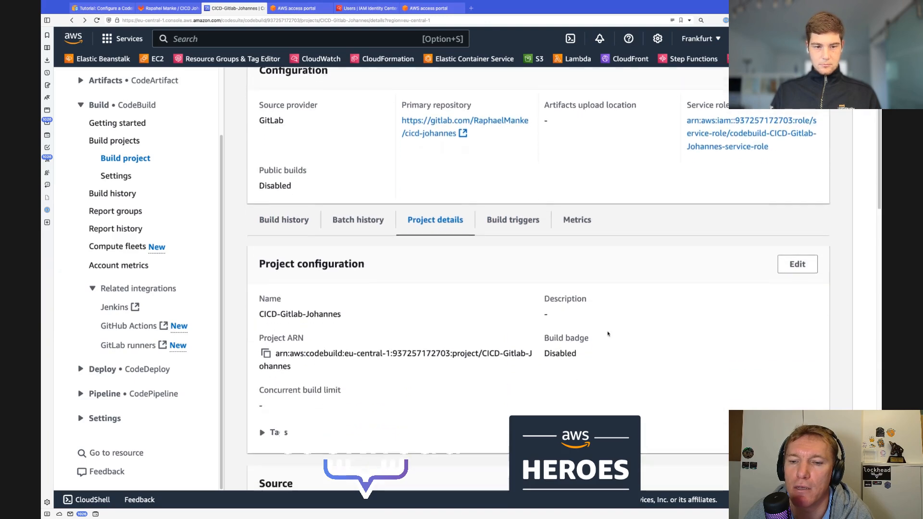
{"action": "scroll", "coordinate": [608, 333], "scroll_direction": "down", "scroll_amount": 4}
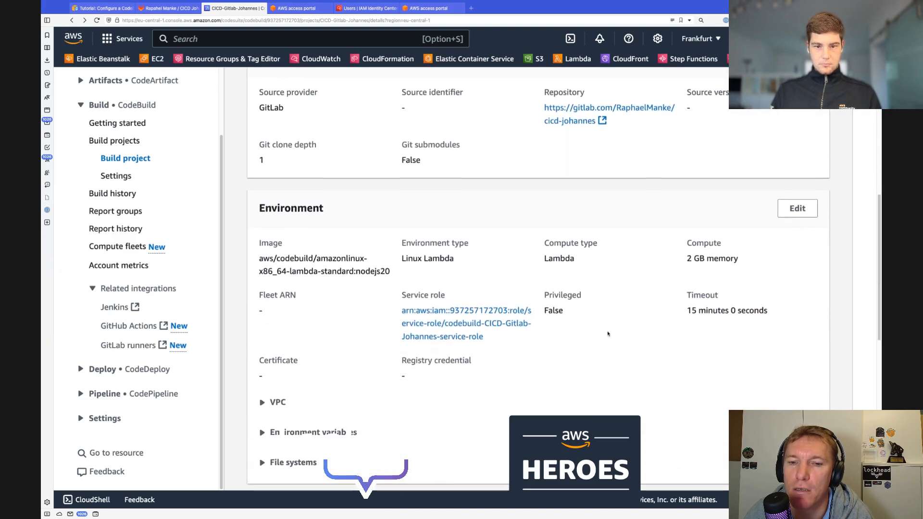
{"action": "scroll", "coordinate": [608, 333], "scroll_direction": "down", "scroll_amount": 8}
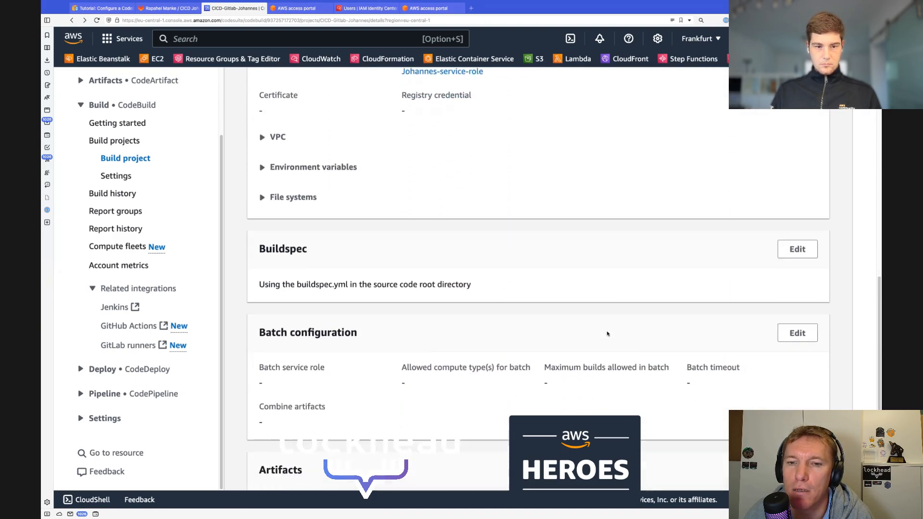
{"action": "scroll", "coordinate": [600, 226], "scroll_direction": "up", "scroll_amount": 12}
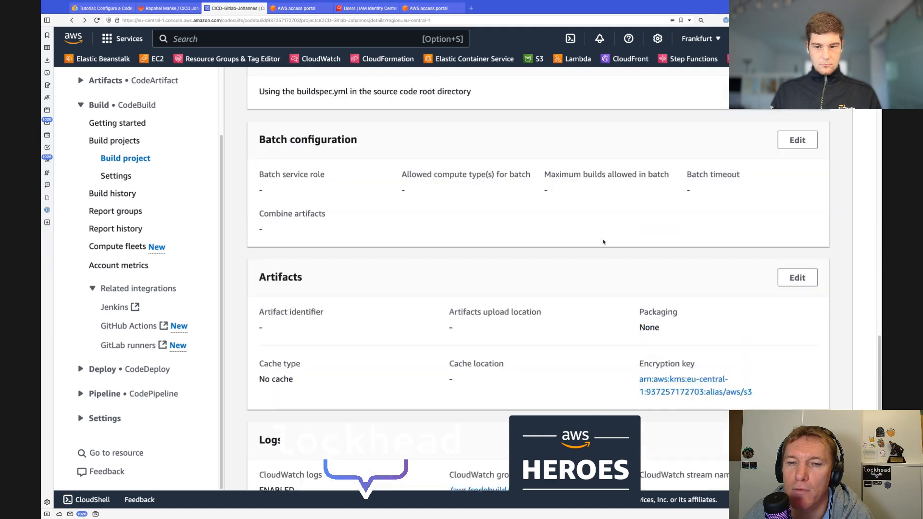
{"action": "scroll", "coordinate": [600, 226], "scroll_direction": "up", "scroll_amount": 2}
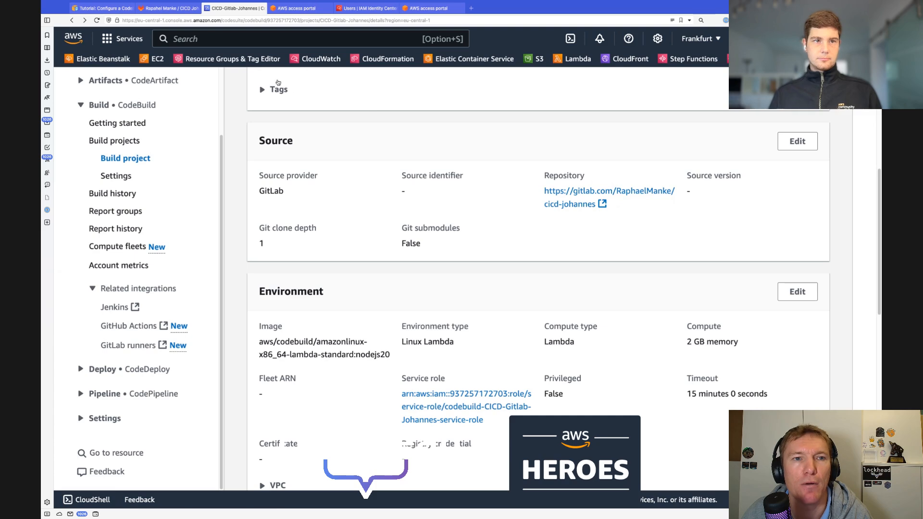
{"action": "left_click", "coordinate": [174, 9]}
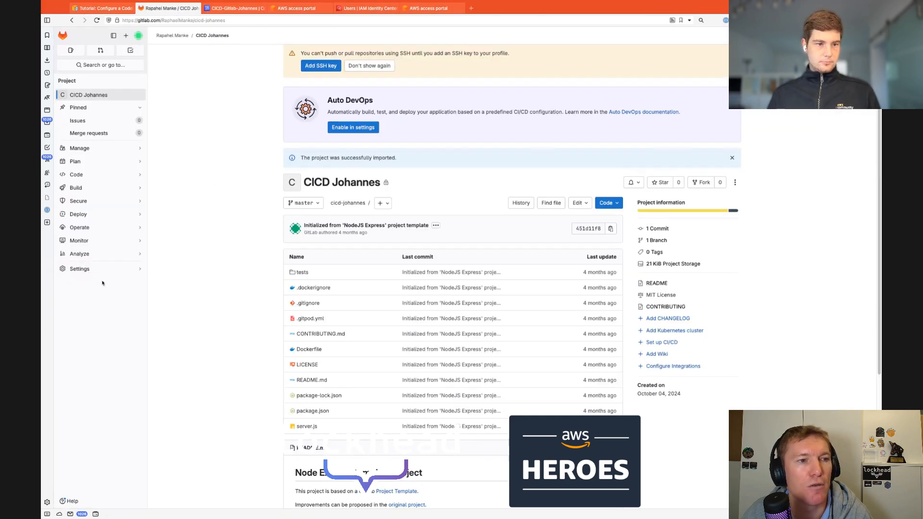
Check GitLab's Webhooks settings, which show no webhooks, then return to CodeBuild.
{"action": "mouse_move", "coordinate": [100, 278]}
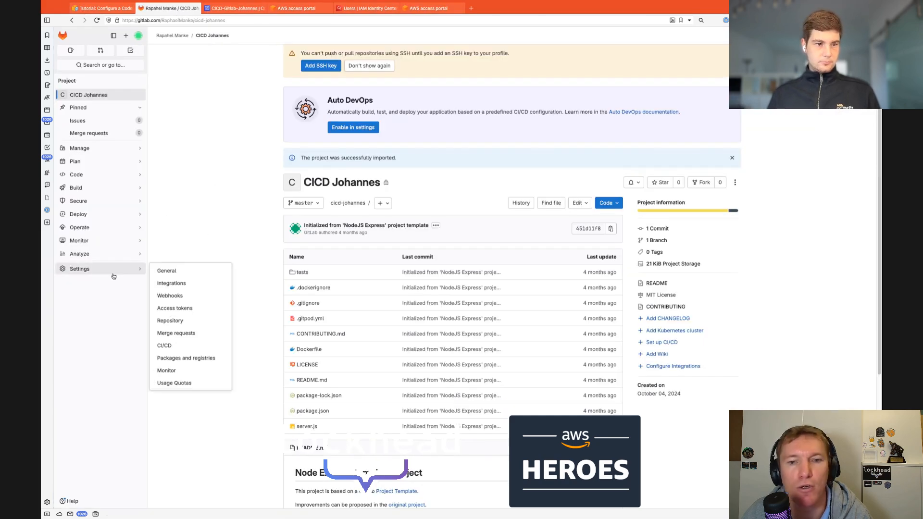
{"action": "left_click", "coordinate": [178, 297]}
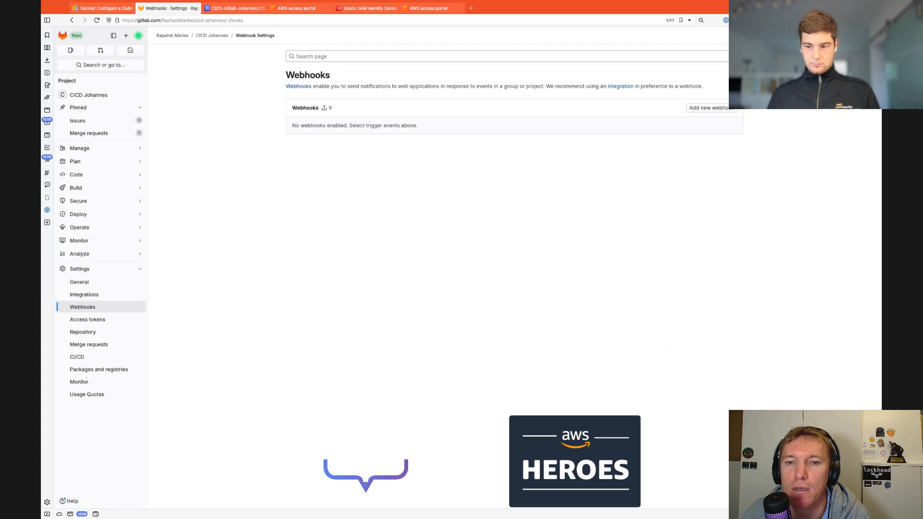
{"action": "key", "text": "ctrl+plus"}
{"action": "key", "text": "ctrl+plus"}
{"action": "key", "text": "ctrl+plus"}
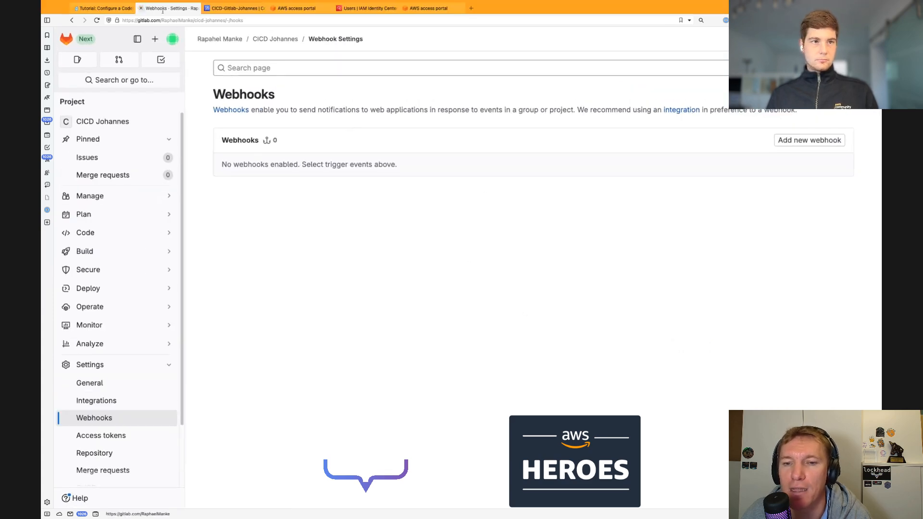
{"action": "left_click", "coordinate": [233, 9]}
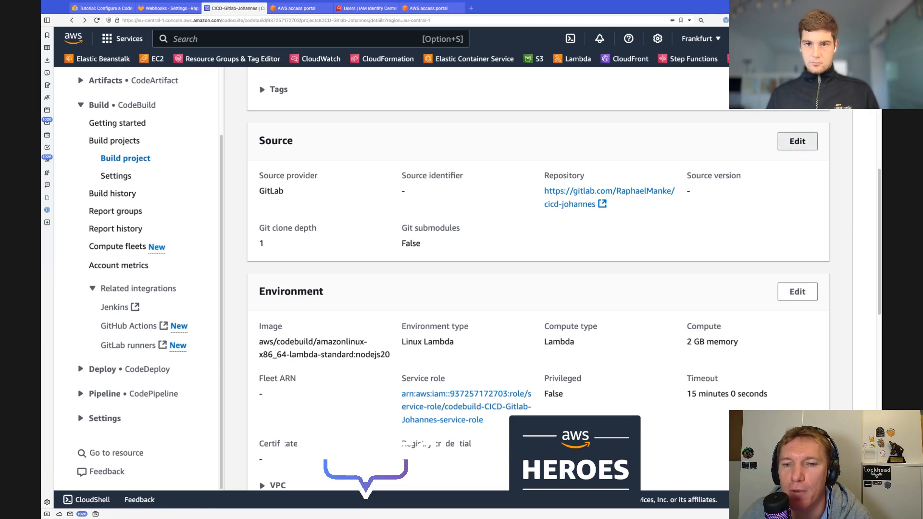
Disconnect and re-link the default source credential to the GitLab connection, confirming success.
{"action": "left_click", "coordinate": [797, 142]}
{"action": "scroll", "coordinate": [201, 335], "scroll_direction": "down", "scroll_amount": 3}
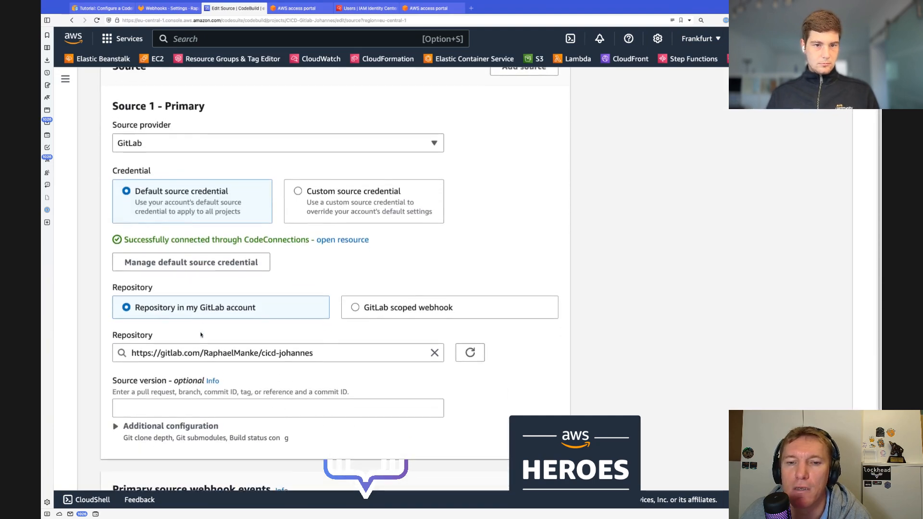
{"action": "scroll", "coordinate": [201, 335], "scroll_direction": "down", "scroll_amount": 2}
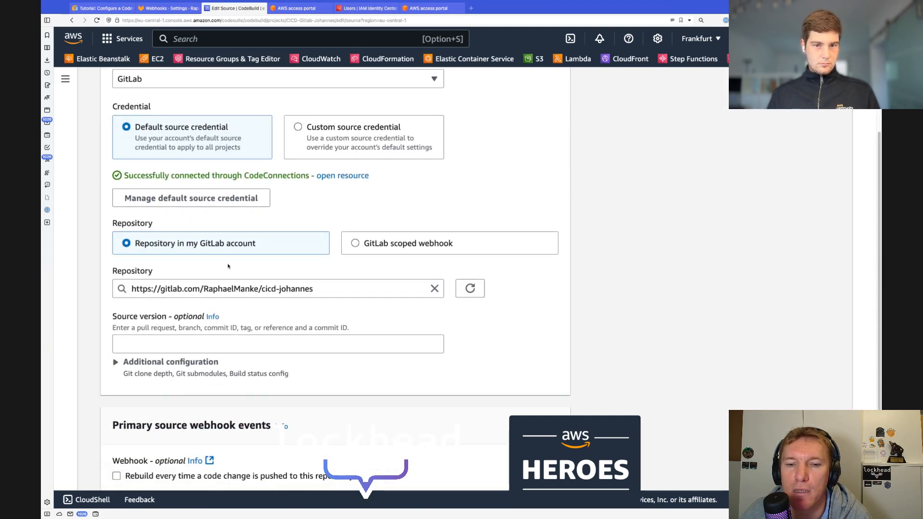
{"action": "left_click", "coordinate": [183, 201]}
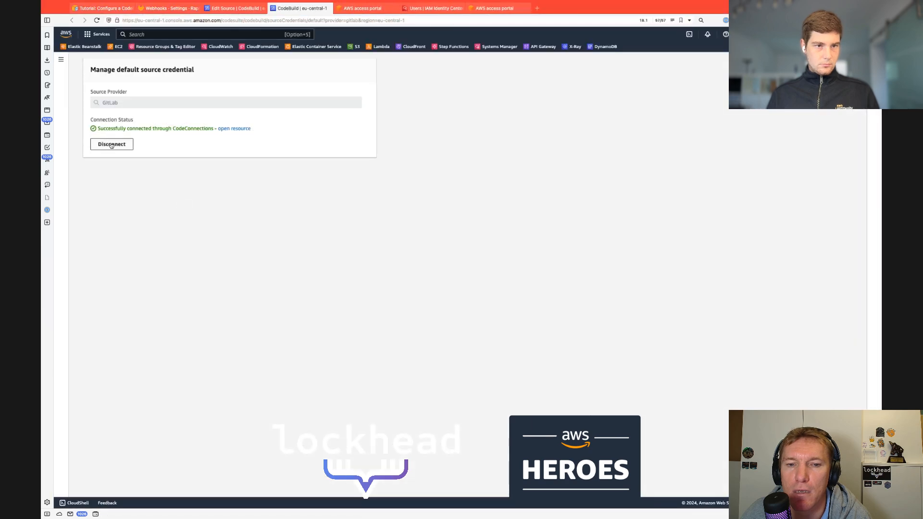
{"action": "left_click", "coordinate": [111, 145]}
{"action": "left_click", "coordinate": [115, 182]}
{"action": "left_click", "coordinate": [117, 195]}
{"action": "left_click", "coordinate": [361, 201]}
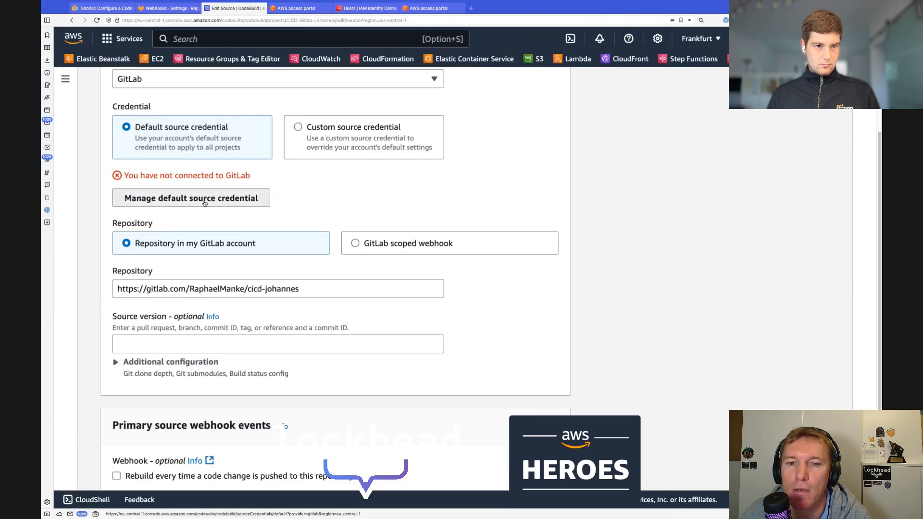
{"action": "left_click", "coordinate": [205, 203]}
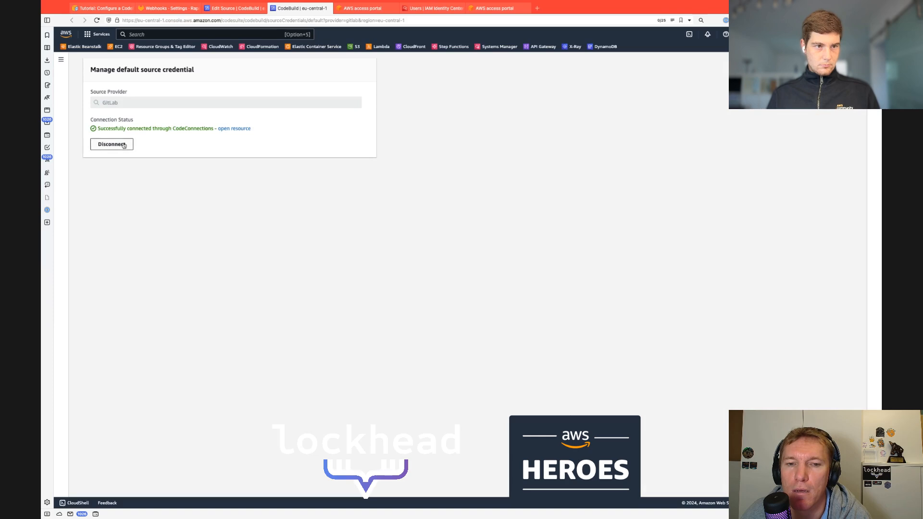
Save the CICD-Gitlab-Johannes source settings with Update source.
{"action": "left_click", "coordinate": [273, 8]}
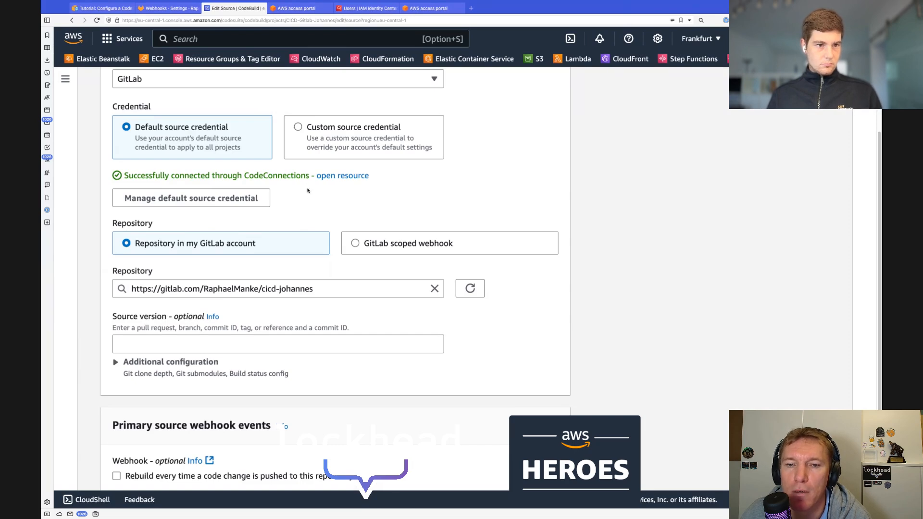
{"action": "scroll", "coordinate": [515, 225], "scroll_direction": "down", "scroll_amount": 3}
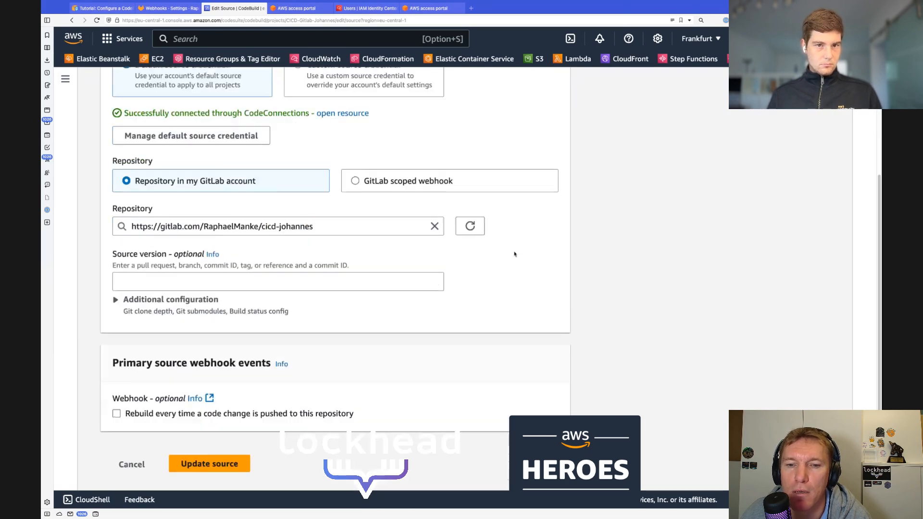
{"action": "left_click", "coordinate": [232, 466]}
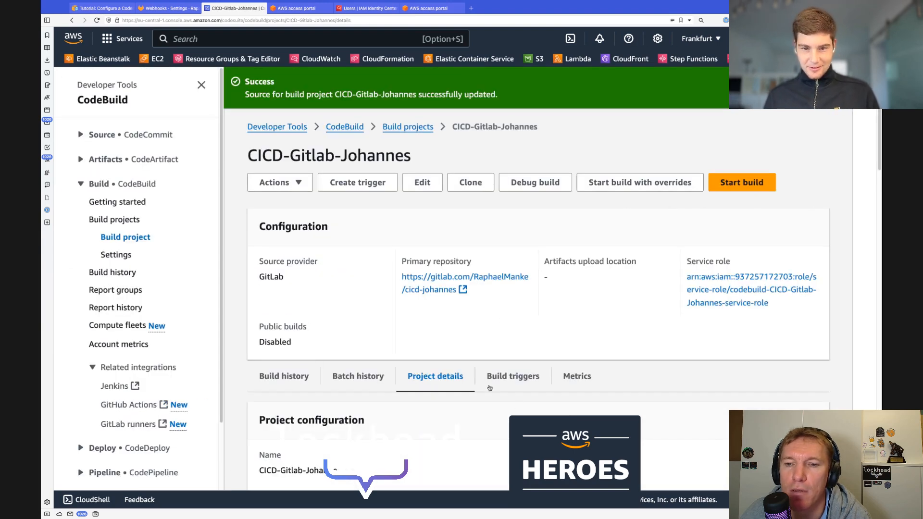
Open the CICD-Gitlab-Johannes source settings for editing.
{"action": "scroll", "coordinate": [563, 276], "scroll_direction": "down", "scroll_amount": 2}
{"action": "left_click", "coordinate": [797, 330]}
{"action": "key", "text": "alt+Left"}
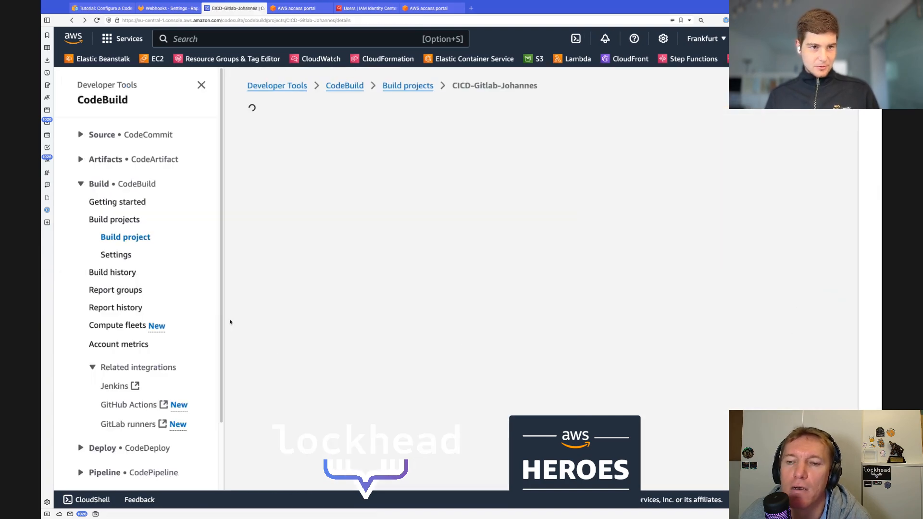
{"action": "scroll", "coordinate": [542, 348], "scroll_direction": "down", "scroll_amount": 7}
{"action": "left_click", "coordinate": [797, 267]}
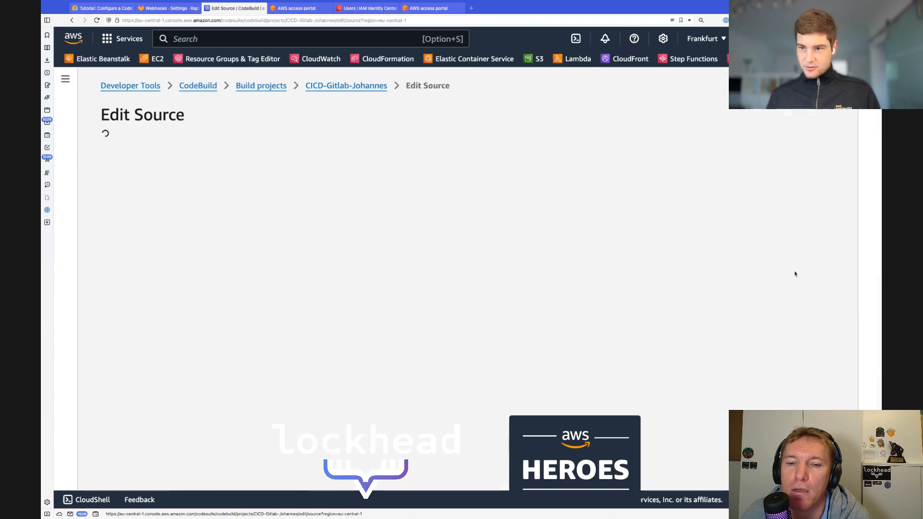
{"action": "scroll", "coordinate": [138, 402], "scroll_direction": "down", "scroll_amount": 5}
Enable rebuilds on every push with a WORKFLOW_JOB_QUEUED event filter and update the source.
{"action": "left_click", "coordinate": [117, 406]}
{"action": "scroll", "coordinate": [195, 418], "scroll_direction": "down", "scroll_amount": 5}
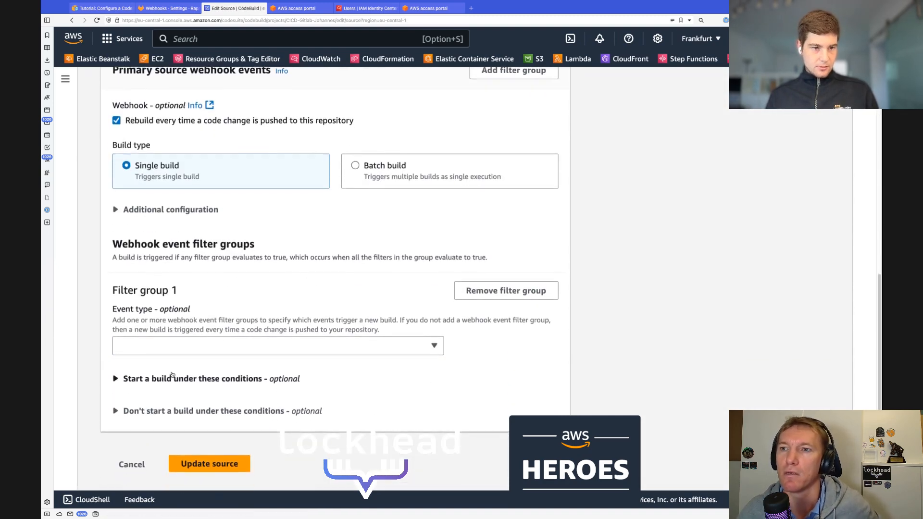
{"action": "left_click", "coordinate": [190, 347]}
{"action": "left_click", "coordinate": [177, 309]}
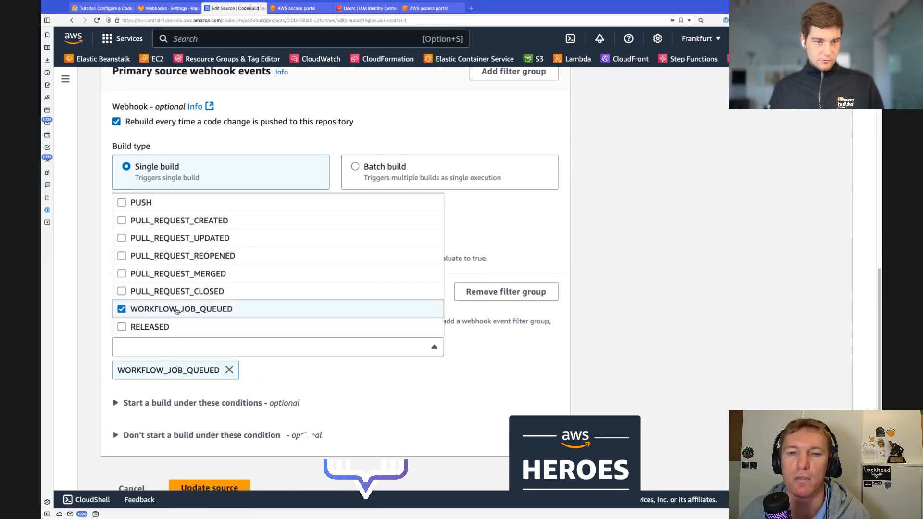
{"action": "left_click", "coordinate": [403, 355]}
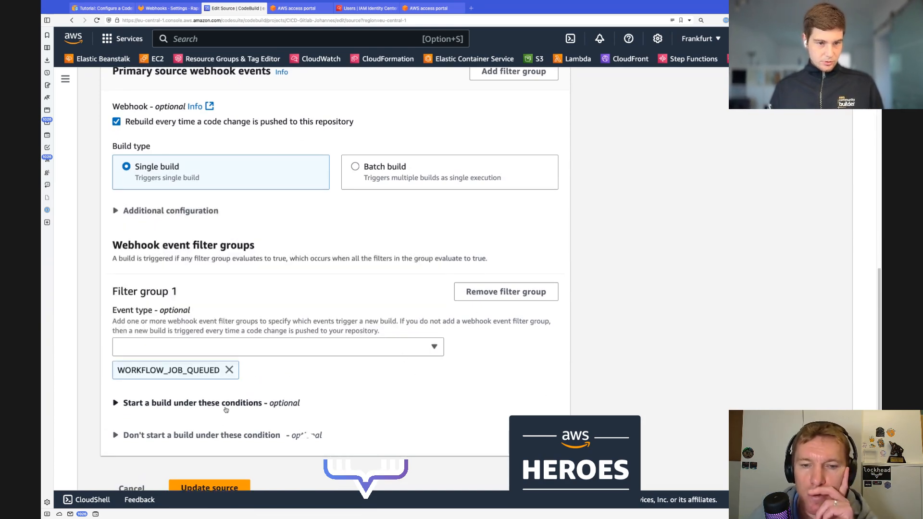
{"action": "left_click", "coordinate": [214, 488]}
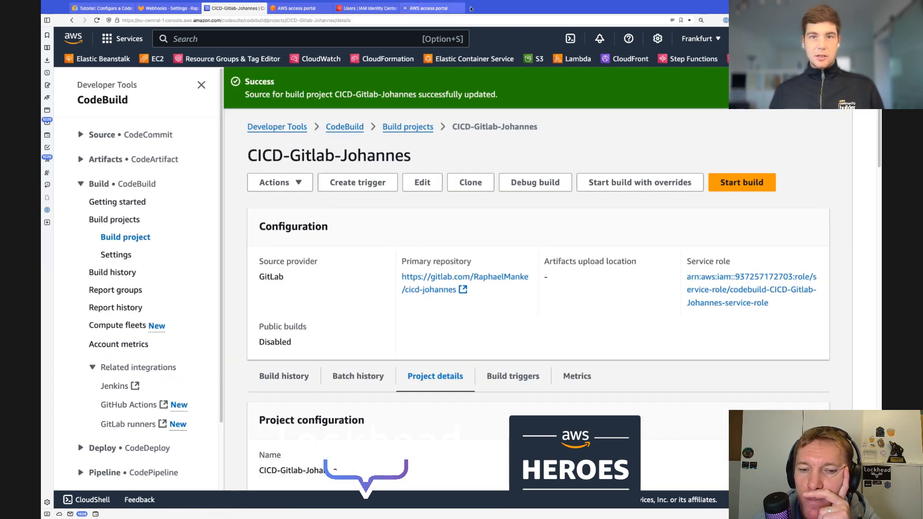
{"action": "left_click", "coordinate": [444, 14]}
Reload GitLab's Webhooks page to confirm the codebuild-webhook for push, merge request, job and release events.
{"action": "left_click", "coordinate": [298, 8]}
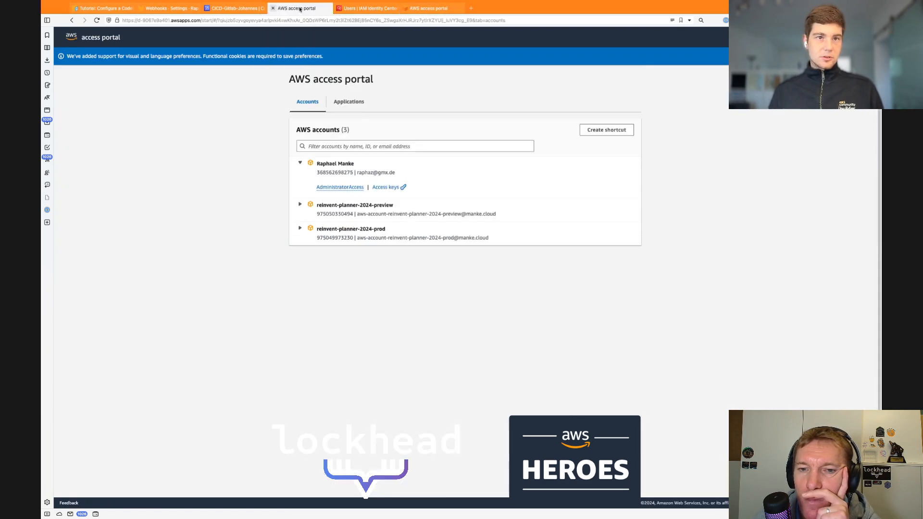
{"action": "left_click", "coordinate": [168, 9]}
{"action": "key", "text": "super+r"}
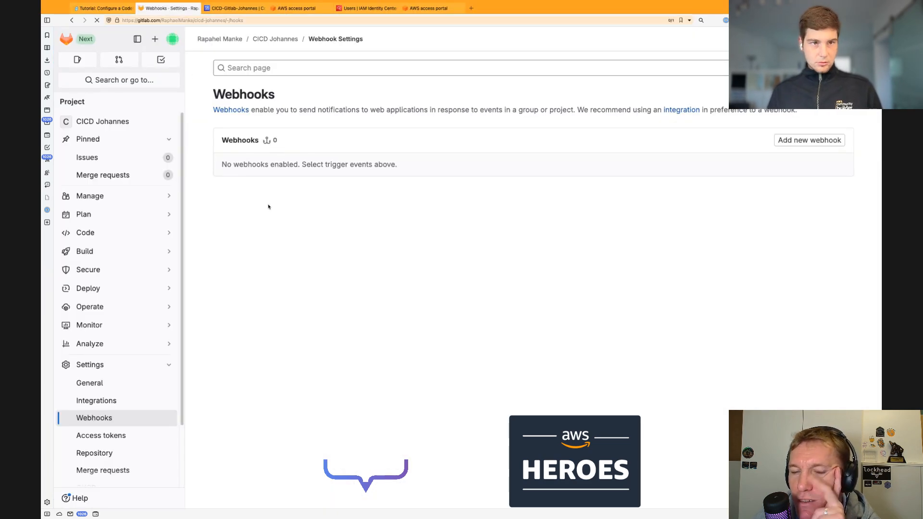
{"action": "left_click", "coordinate": [236, 10]}
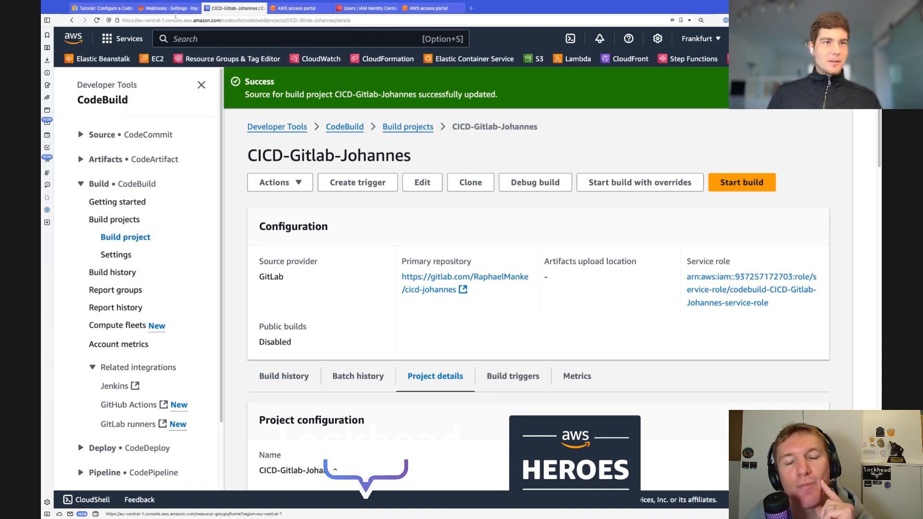
{"action": "left_click", "coordinate": [168, 8]}
{"action": "mouse_move", "coordinate": [76, 145]}
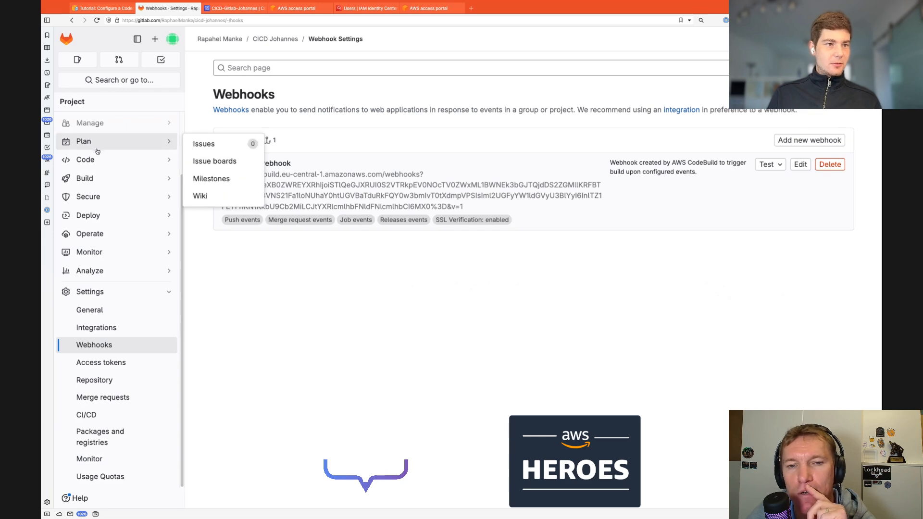
{"action": "left_click", "coordinate": [112, 312]}
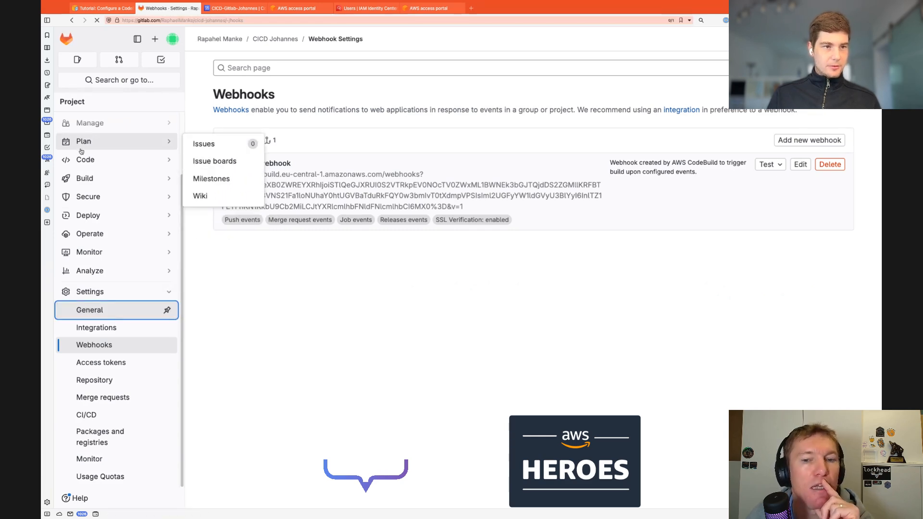
Open the cicd-johannes repository file list and glance at the CodeBuild GitLab runner tutorial.
{"action": "mouse_move", "coordinate": [101, 160]}
{"action": "left_click", "coordinate": [264, 180]}
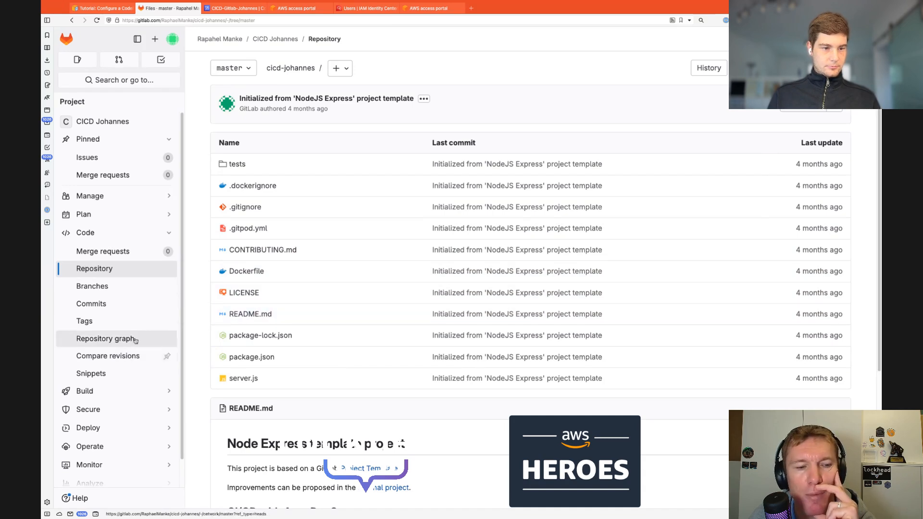
{"action": "mouse_move", "coordinate": [129, 208]}
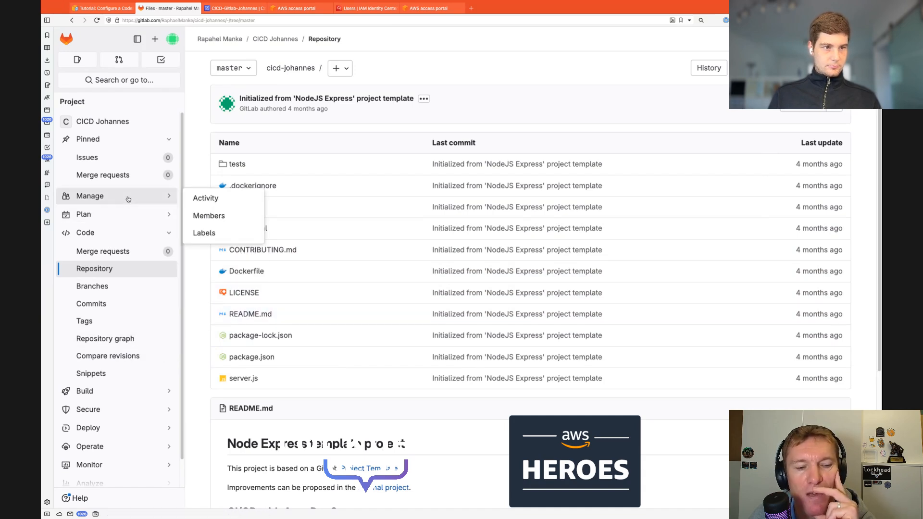
{"action": "left_click", "coordinate": [112, 9]}
{"action": "scroll", "coordinate": [322, 359], "scroll_direction": "down", "scroll_amount": 10}
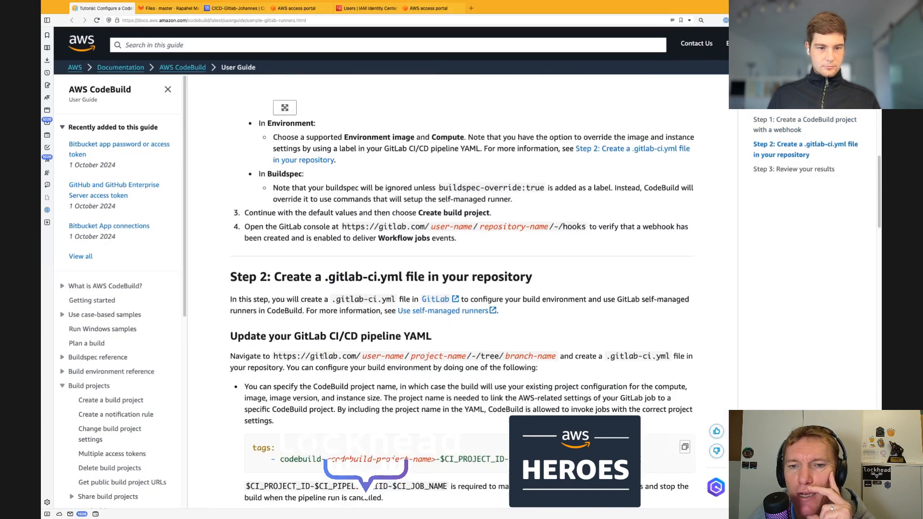
{"action": "scroll", "coordinate": [323, 359], "scroll_direction": "down", "scroll_amount": 5}
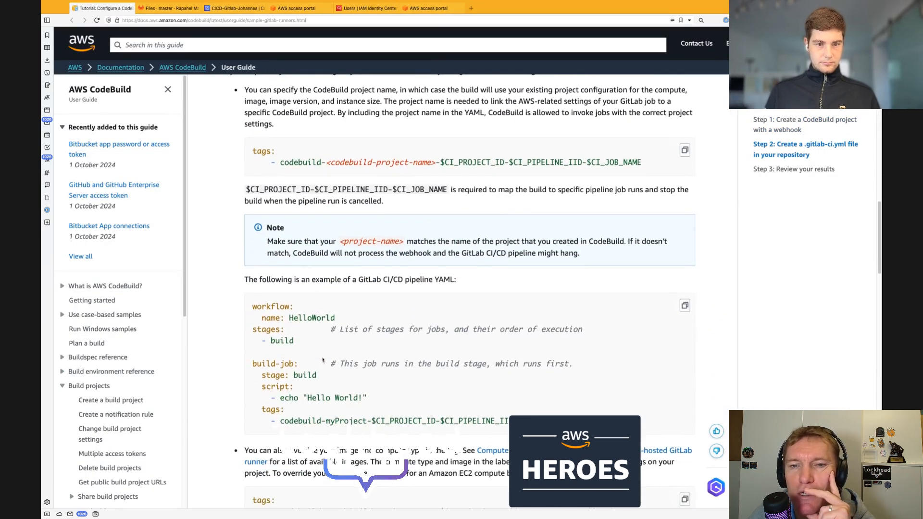
Start a blank New file on master and bring up the tutorial's Step 2 example.
{"action": "left_click", "coordinate": [168, 8]}
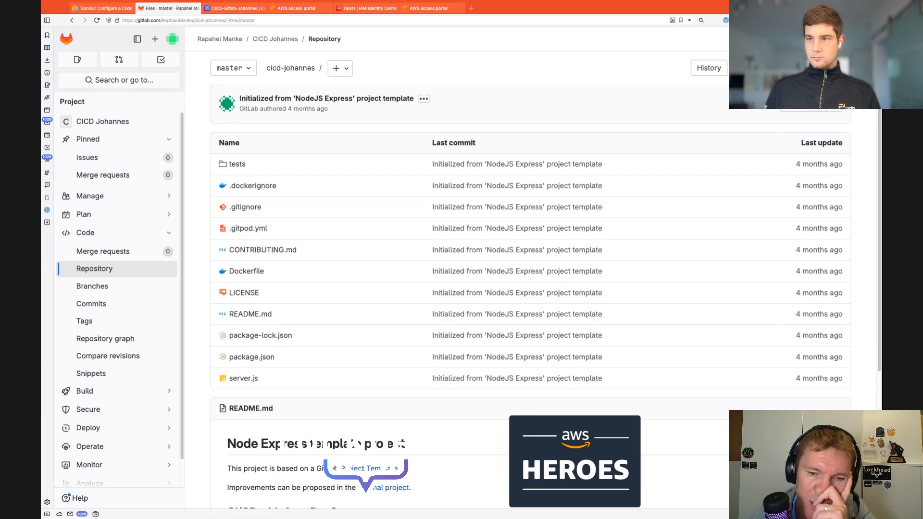
{"action": "left_click", "coordinate": [833, 68]}
{"action": "left_click", "coordinate": [833, 67]}
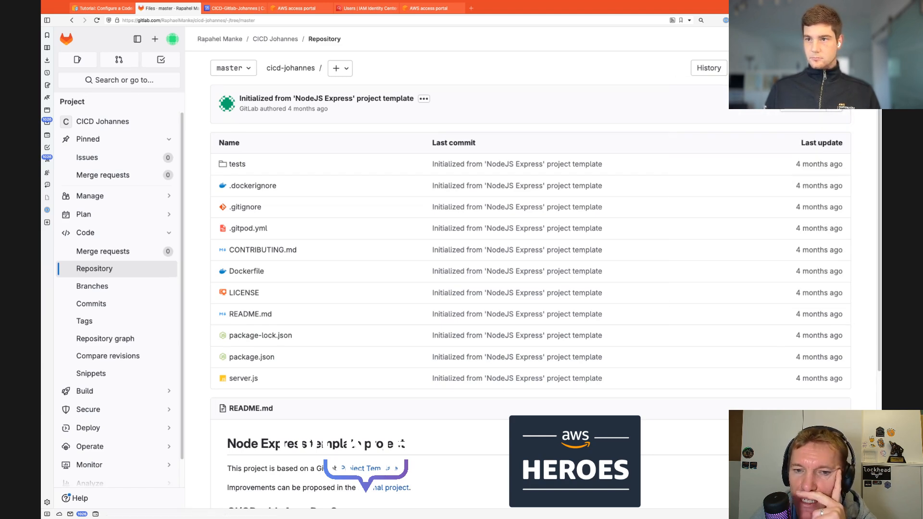
{"action": "left_click", "coordinate": [790, 68]}
{"action": "left_click", "coordinate": [790, 68]}
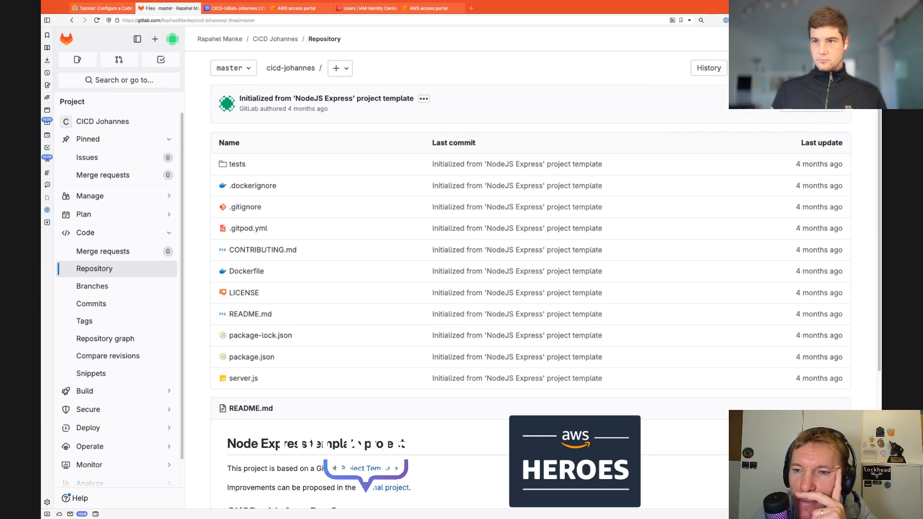
{"action": "scroll", "coordinate": [531, 279], "scroll_direction": "up", "scroll_amount": 1}
{"action": "scroll", "coordinate": [440, 52], "scroll_direction": "down", "scroll_amount": 1}
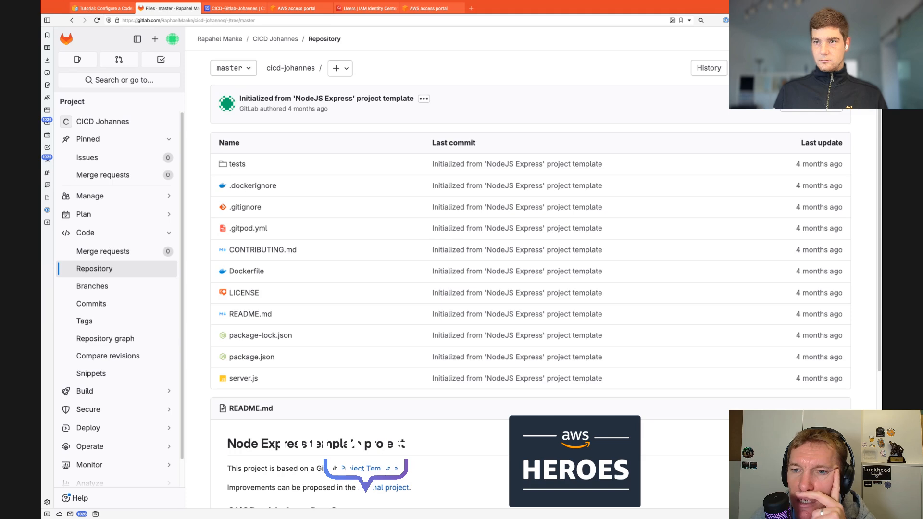
{"action": "left_click", "coordinate": [335, 70]}
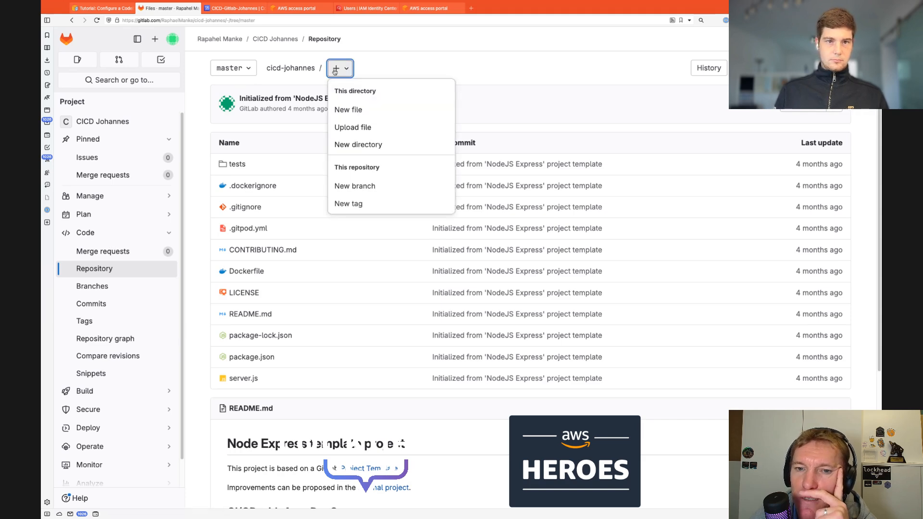
{"action": "left_click", "coordinate": [376, 120]}
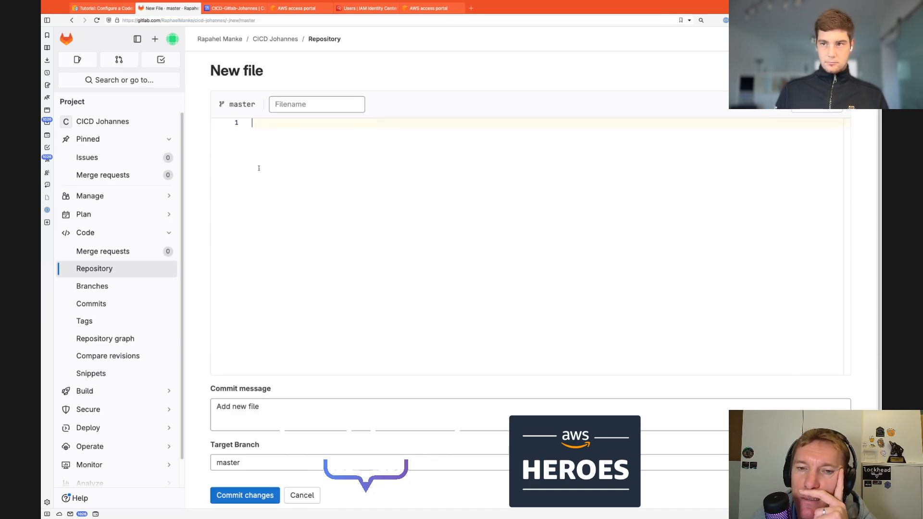
{"action": "left_click", "coordinate": [103, 8]}
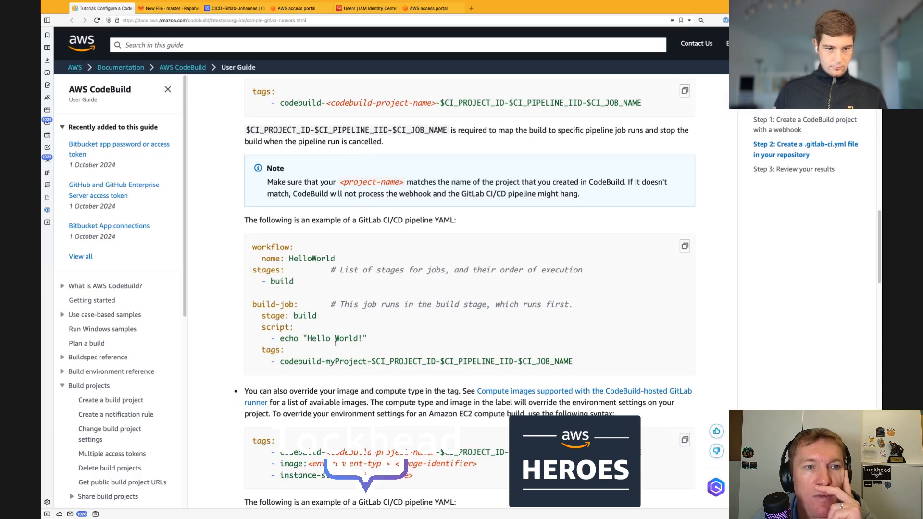
{"action": "scroll", "coordinate": [336, 344], "scroll_direction": "up", "scroll_amount": 5}
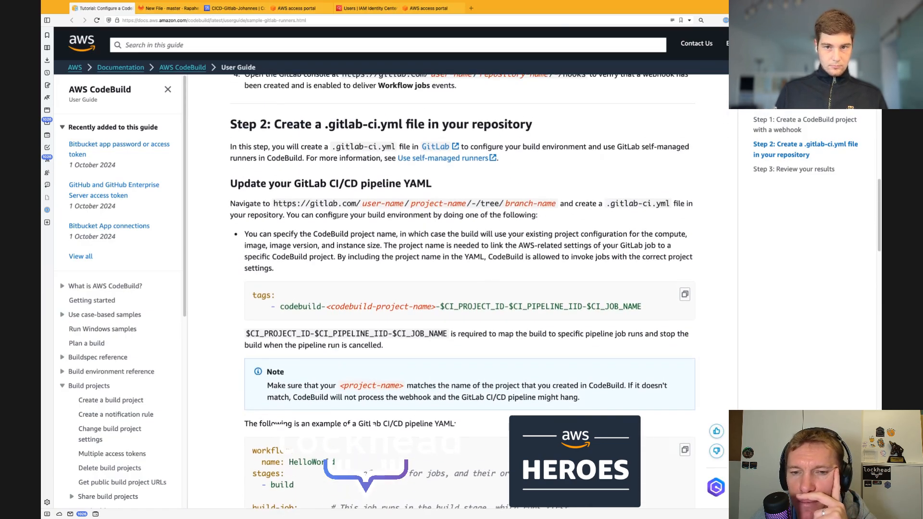
Name the new file .gitlab-ci.yml using the name copied from the tutorial.
{"action": "left_click_drag", "start_coordinate": [330, 148], "coordinate": [395, 148]}
{"action": "key", "text": "super+c"}
{"action": "left_click", "coordinate": [168, 8]}
{"action": "left_click", "coordinate": [319, 105]}
{"action": "key", "text": "super+v"}
{"action": "left_click", "coordinate": [298, 127]}
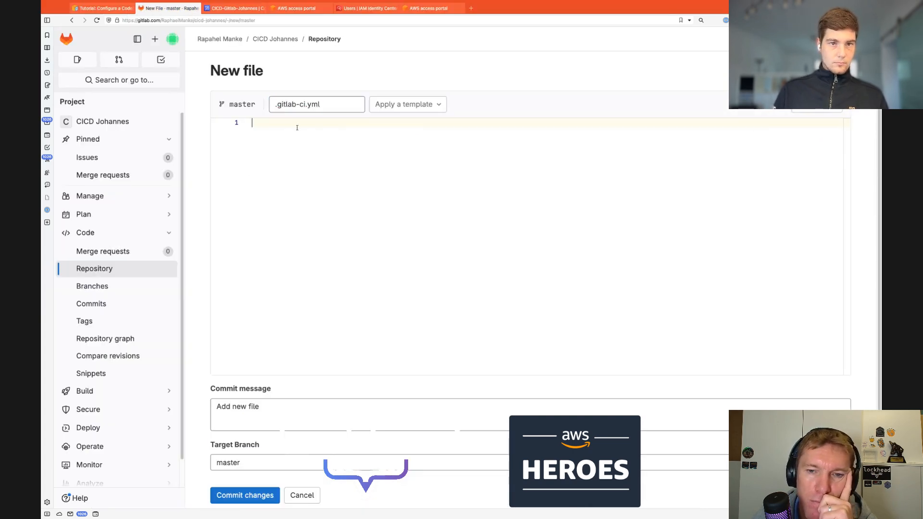
Paste the tutorial's HelloWorld example pipeline YAML into the file contents.
{"action": "left_click", "coordinate": [98, 8]}
{"action": "scroll", "coordinate": [257, 273], "scroll_direction": "down", "scroll_amount": 2}
{"action": "scroll", "coordinate": [257, 272], "scroll_direction": "down", "scroll_amount": 2}
{"action": "left_click_drag", "start_coordinate": [252, 264], "coordinate": [619, 378]}
{"action": "key", "text": "ctrl+c"}
{"action": "left_click", "coordinate": [169, 8]}
{"action": "key", "text": "ctrl+v"}
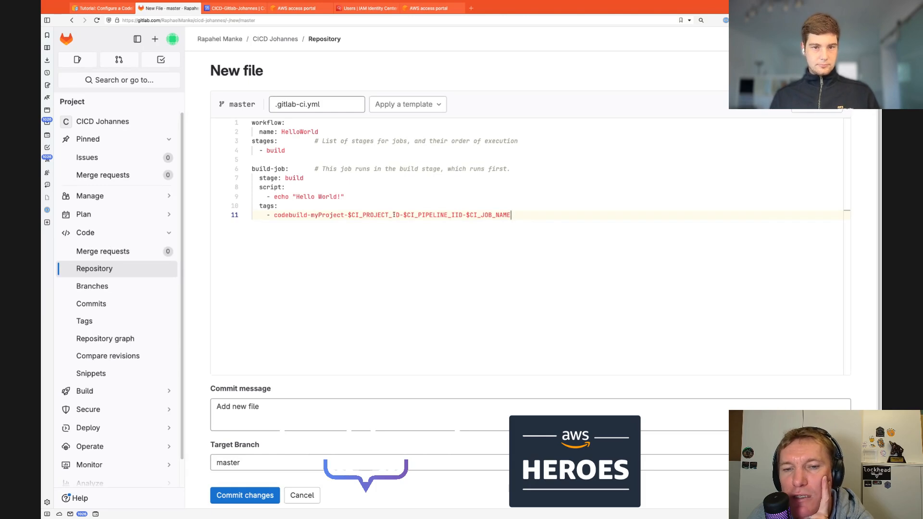
{"action": "left_click", "coordinate": [235, 8]}
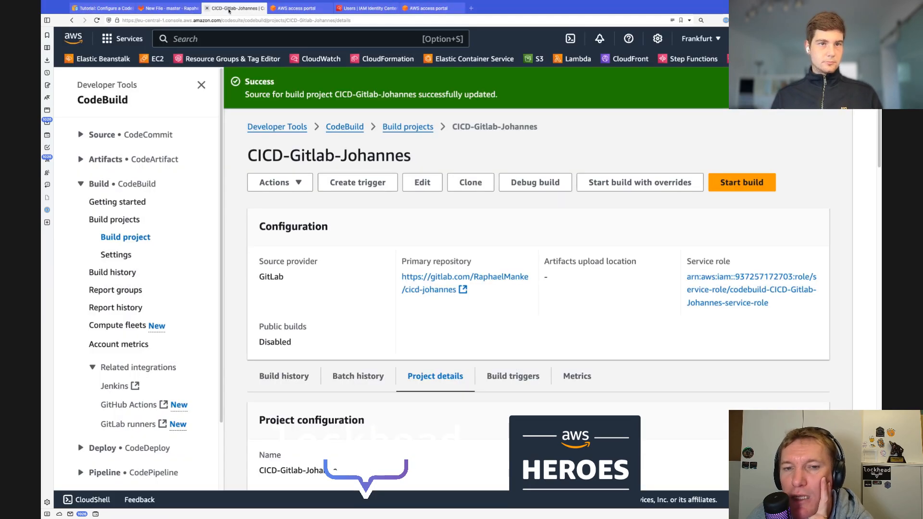
Replace the myProject runner tag placeholder with the CodeBuild project name CICD-Gitlab-Johannes.
{"action": "triple_click", "coordinate": [276, 154]}
{"action": "key", "text": "super+c"}
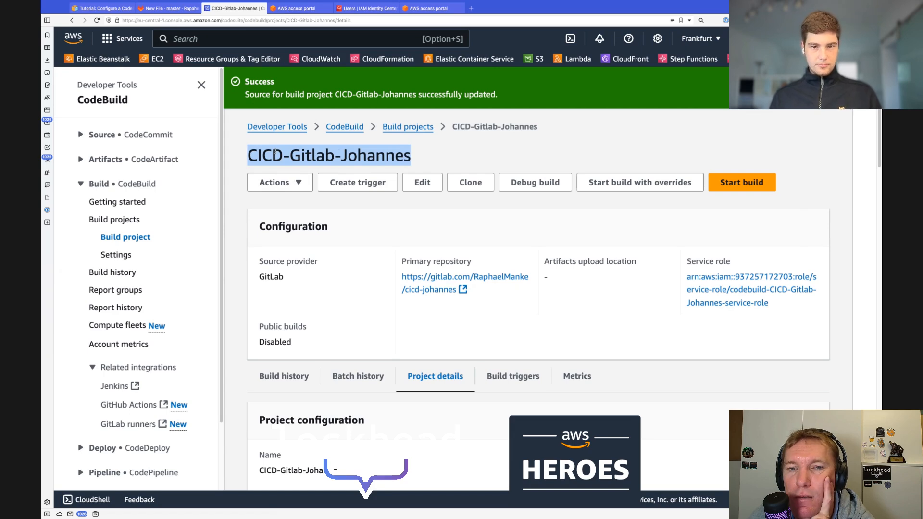
{"action": "left_click", "coordinate": [167, 8]}
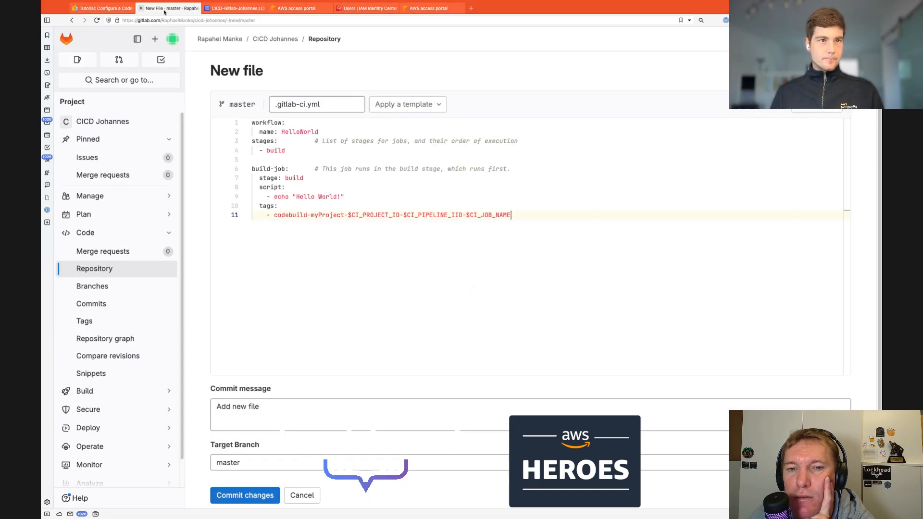
{"action": "double_click", "coordinate": [319, 215]}
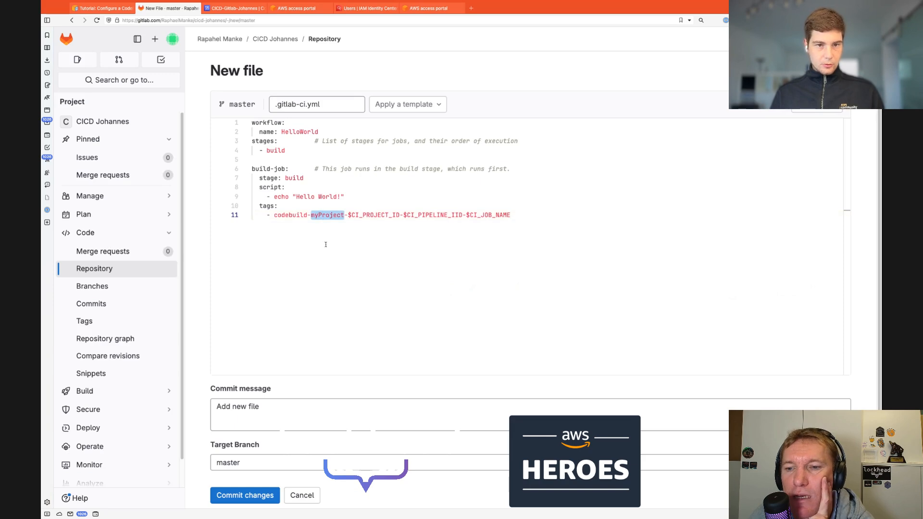
{"action": "key", "text": "super+v"}
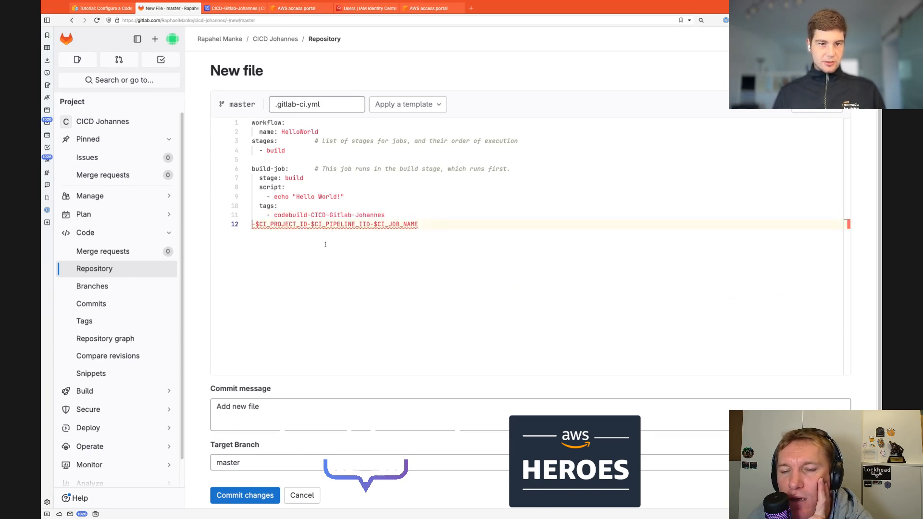
{"action": "key", "text": "BackSpace"}
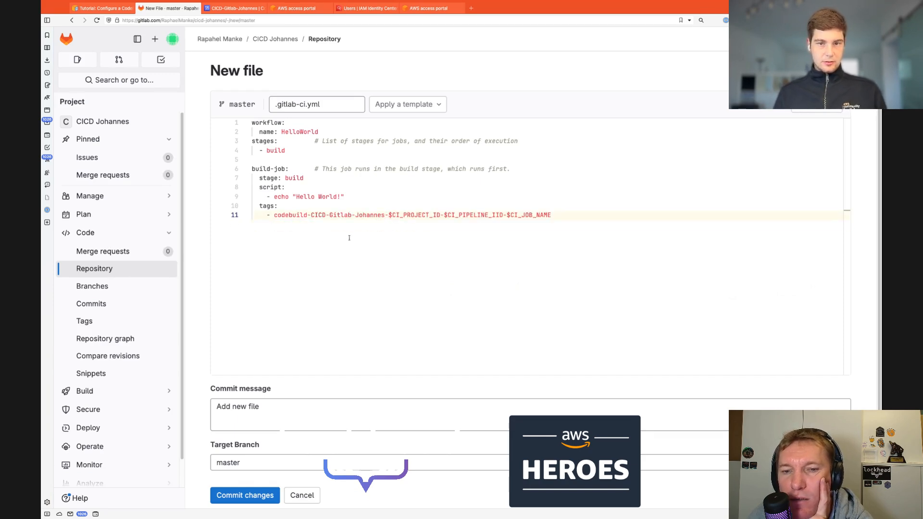
Add a '- aws ls s3' line under the Hello World echo command.
{"action": "left_click", "coordinate": [287, 413]}
{"action": "key", "text": "super+a"}
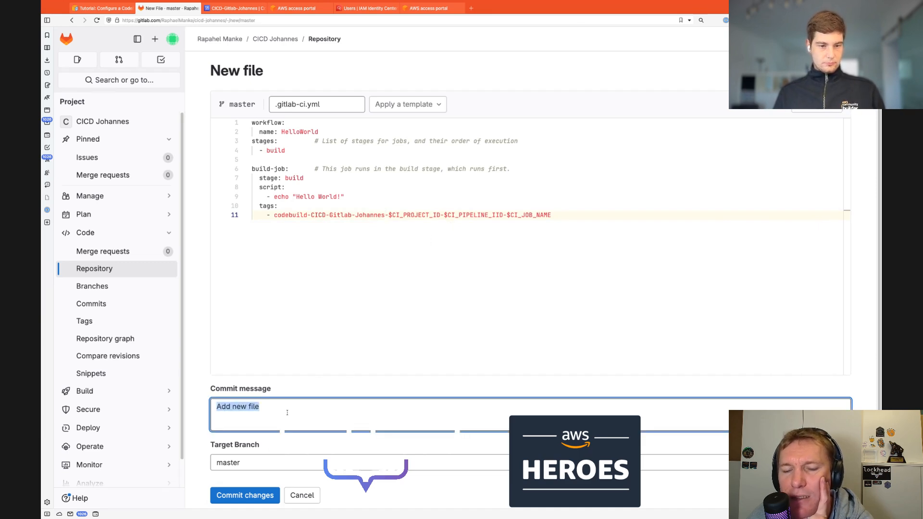
{"action": "type", "text": "A"}
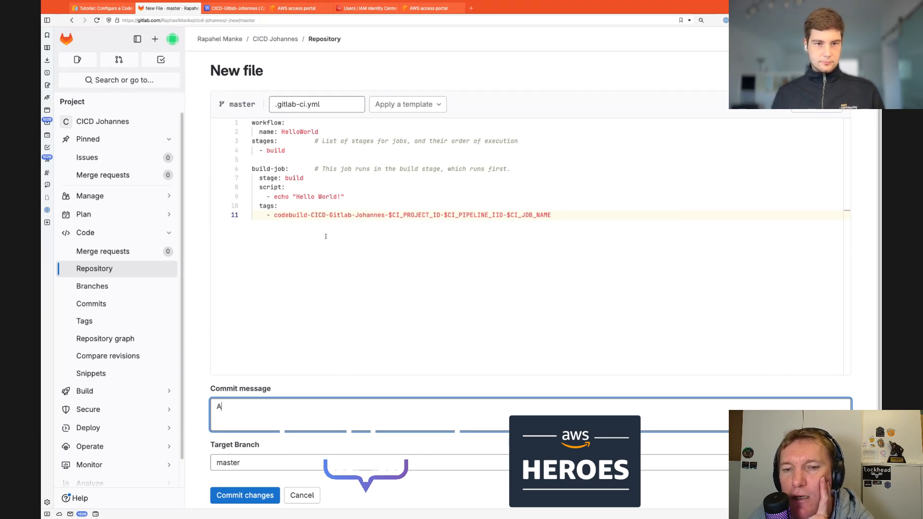
{"action": "left_click", "coordinate": [304, 186]}
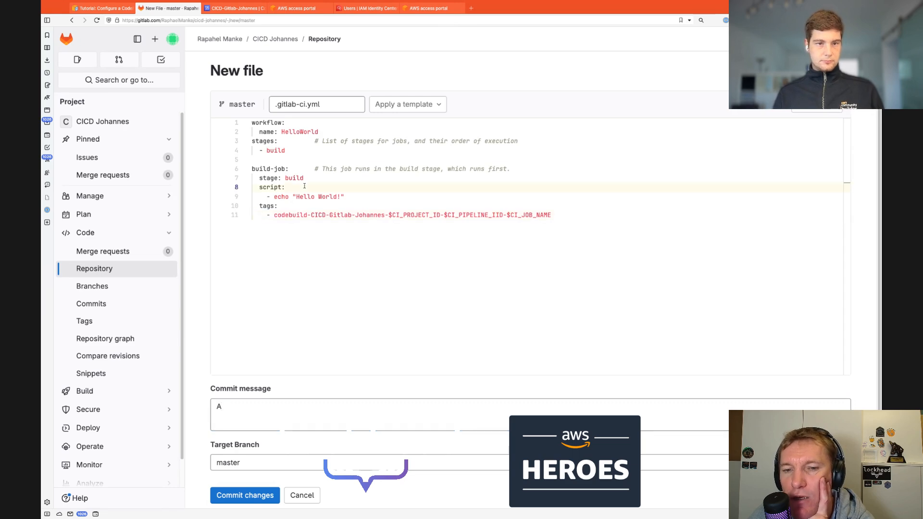
{"action": "key", "text": "Return"}
{"action": "type", "text": "-"}
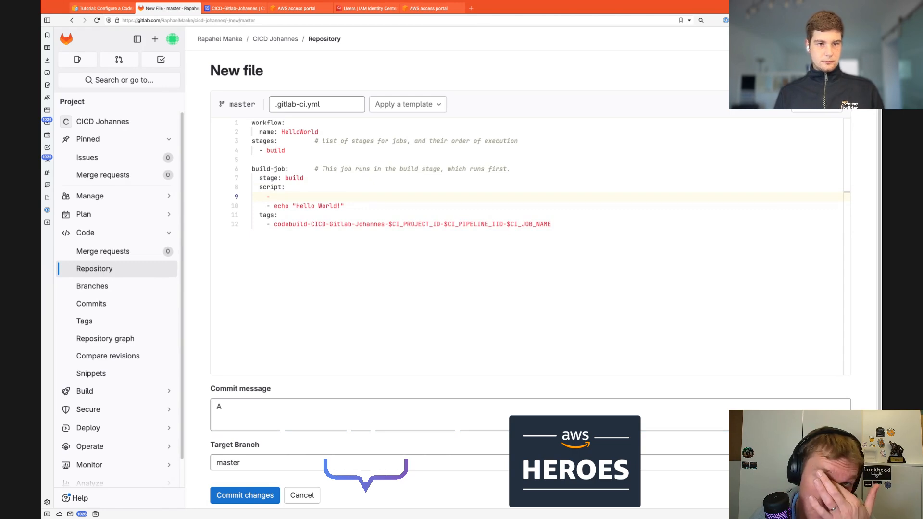
{"action": "key", "text": "BackSpace"}
{"action": "key", "text": "super+Right"}
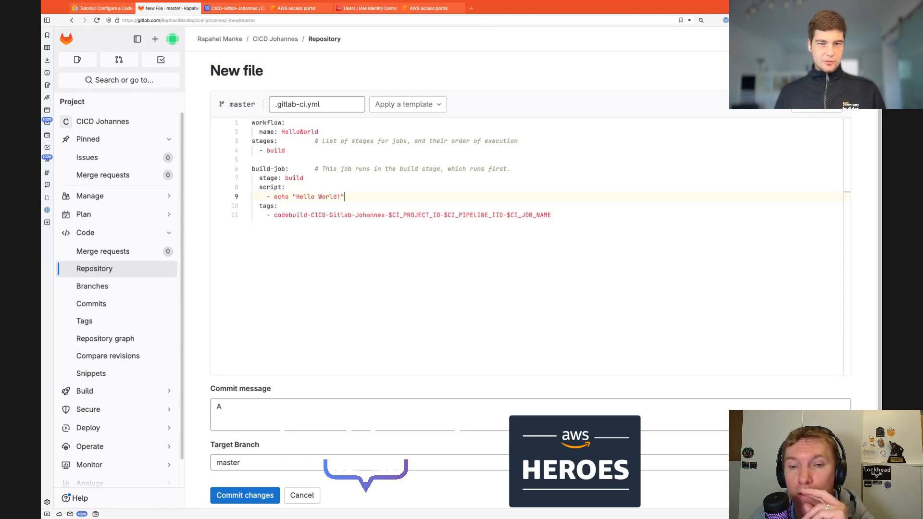
{"action": "key", "text": "Return"}
{"action": "type", "text": "- aws ls s3"}
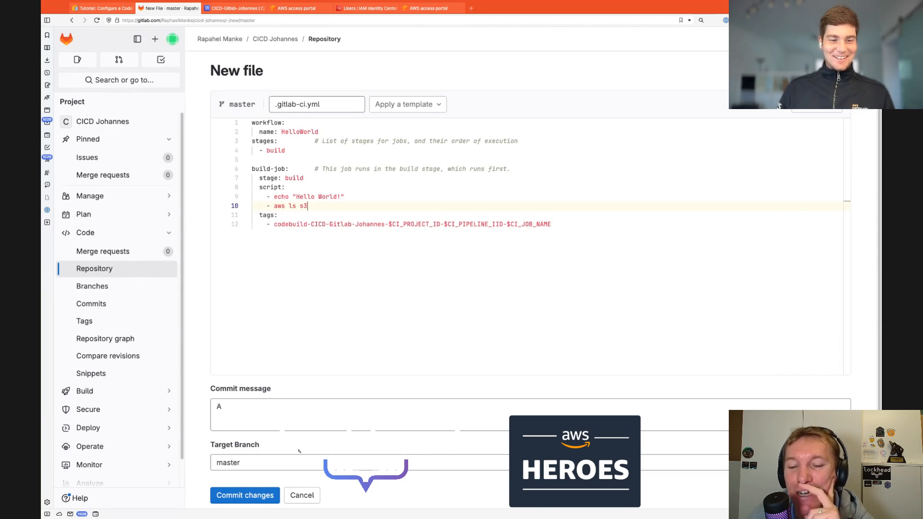
Commit the file to master with message 'Add ci pipeline'.
{"action": "left_click", "coordinate": [244, 418]}
{"action": "type", "text": "dd ci pipeline"}
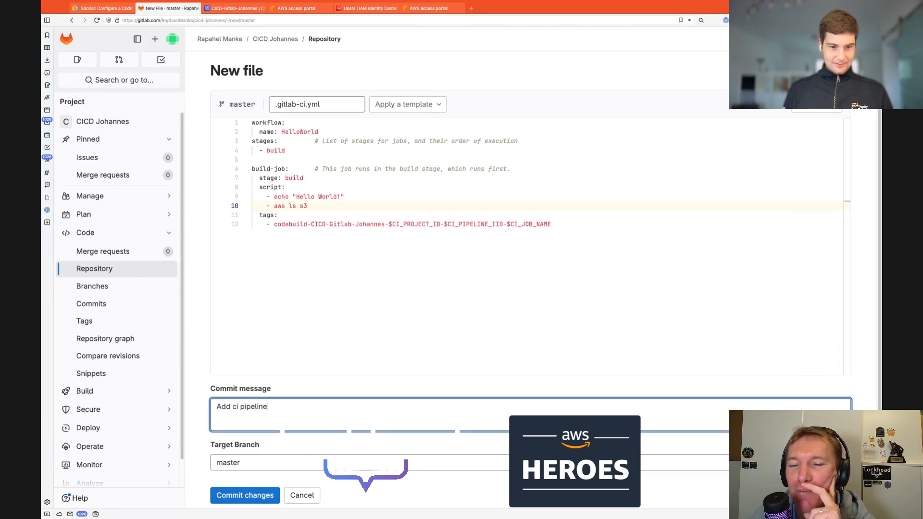
{"action": "left_click", "coordinate": [246, 499]}
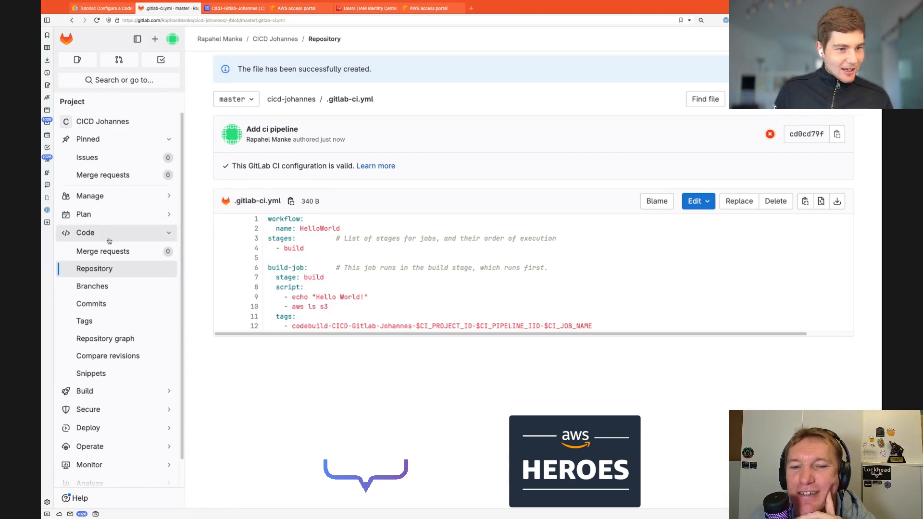
From Build > Pipelines, open the Add ci pipeline commit and check its pipelines.
{"action": "mouse_move", "coordinate": [112, 216]}
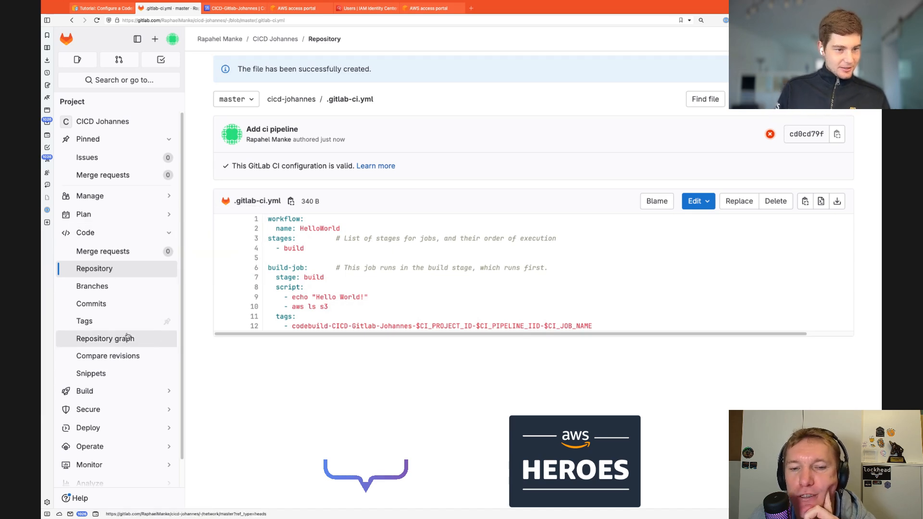
{"action": "mouse_move", "coordinate": [167, 393]}
{"action": "left_click", "coordinate": [208, 394]}
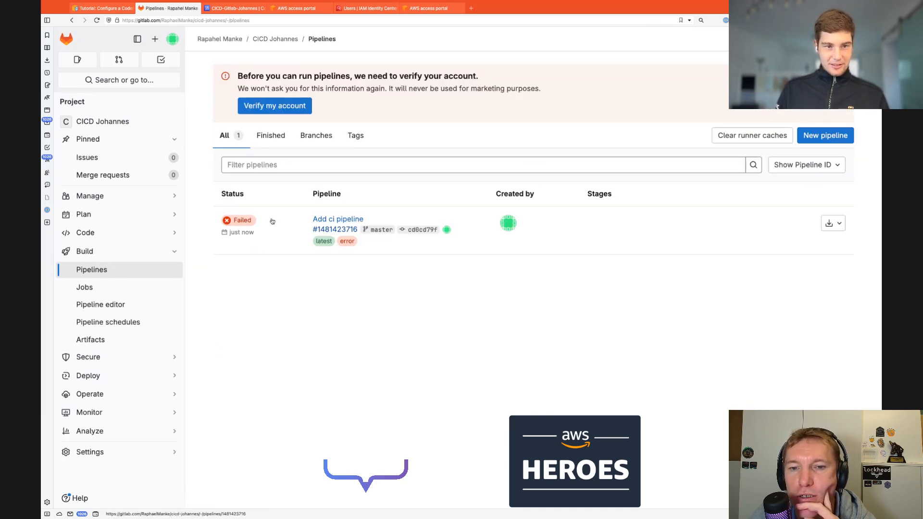
{"action": "left_click", "coordinate": [330, 220]}
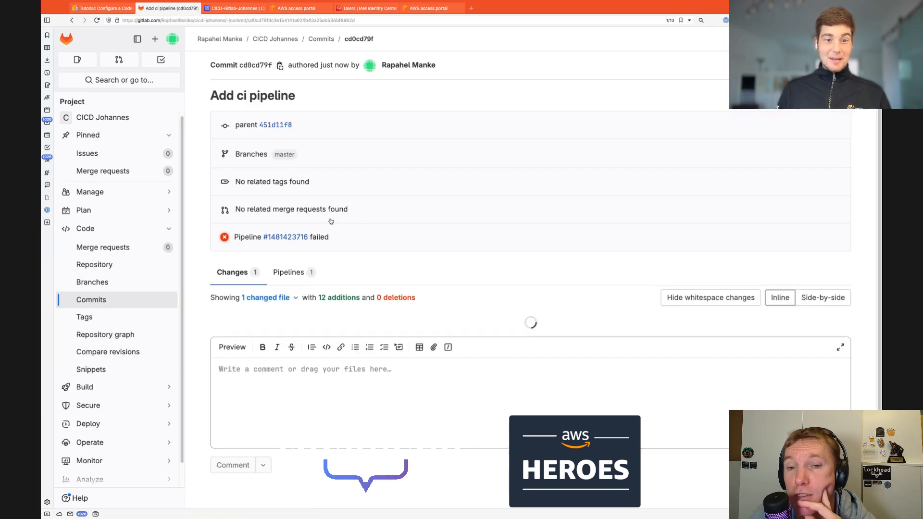
{"action": "scroll", "coordinate": [317, 207], "scroll_direction": "down", "scroll_amount": 3}
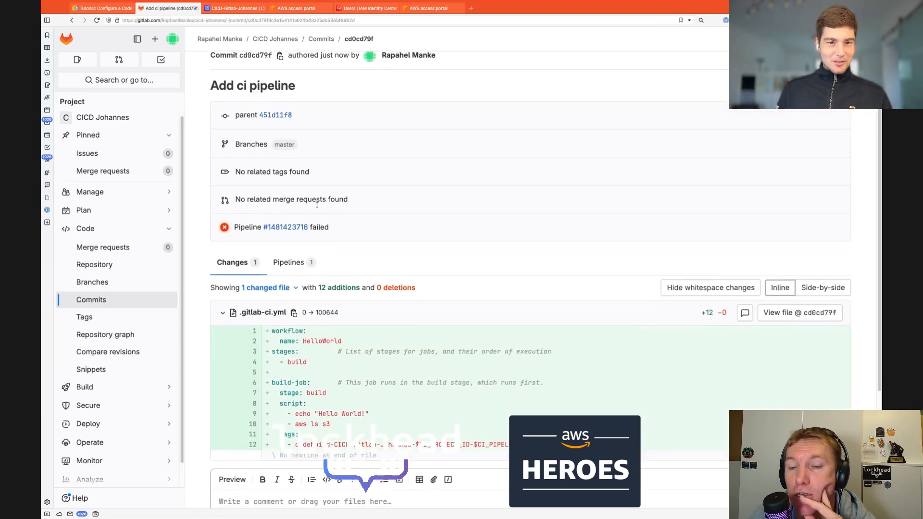
{"action": "left_click", "coordinate": [295, 174]}
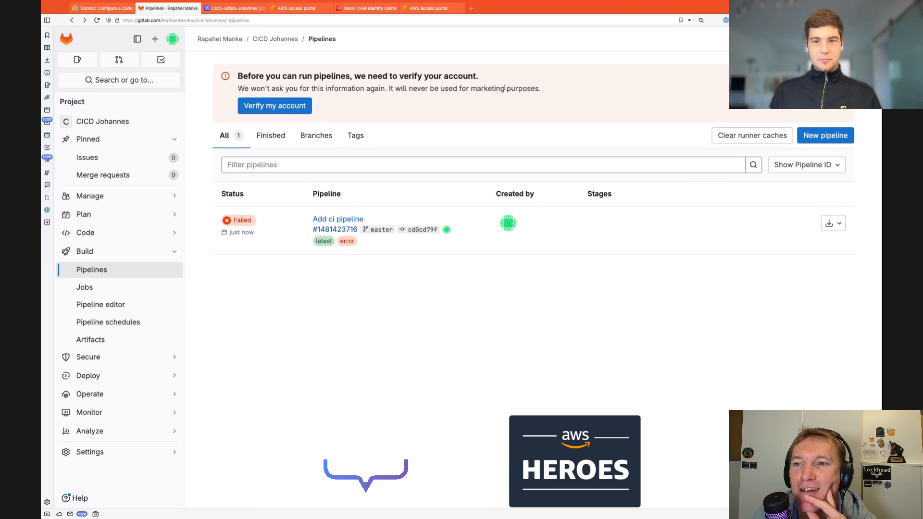
Start account verification and choose Germany (+49) as the phone country.
{"action": "left_click", "coordinate": [266, 106]}
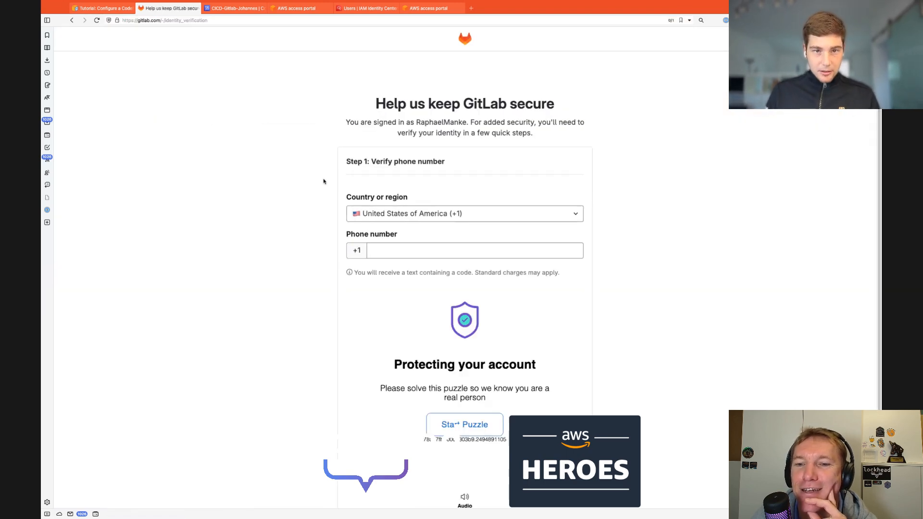
{"action": "scroll", "coordinate": [323, 182], "scroll_direction": "down", "scroll_amount": 3}
{"action": "scroll", "coordinate": [323, 182], "scroll_direction": "up", "scroll_amount": 3}
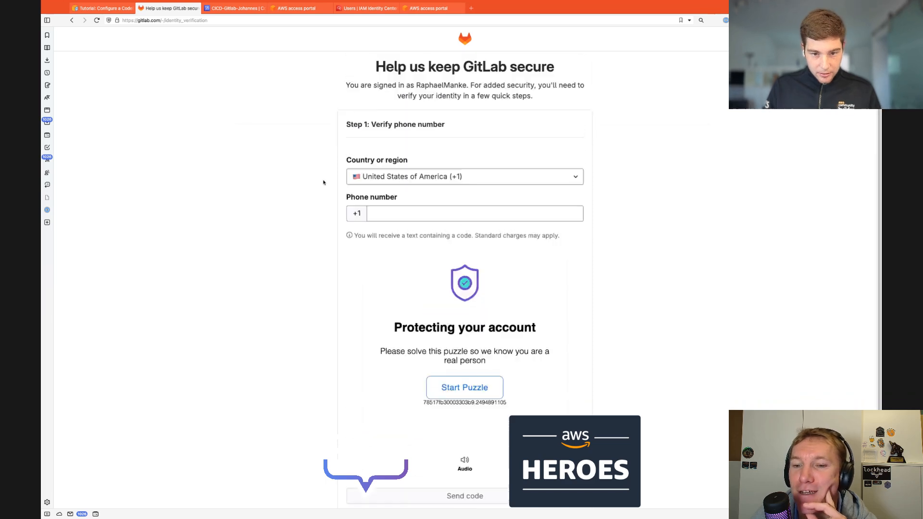
{"action": "left_click", "coordinate": [423, 214]}
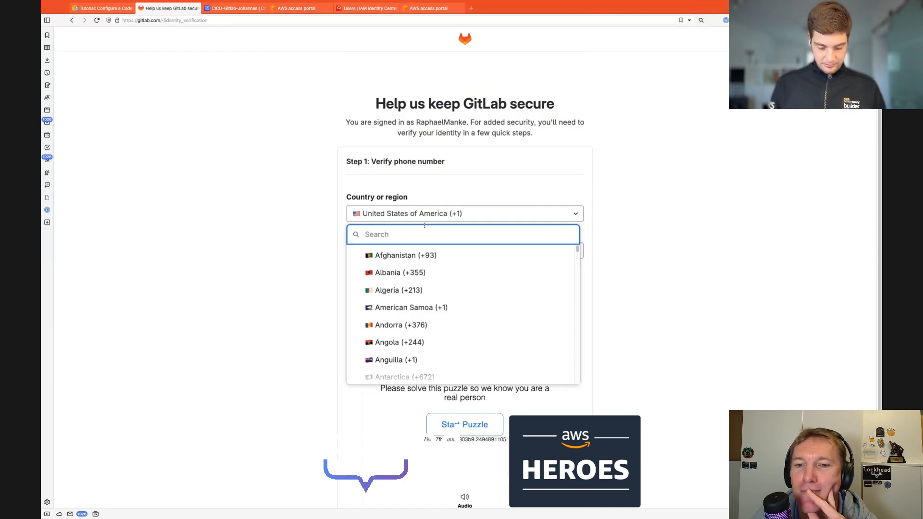
{"action": "type", "text": "ger"}
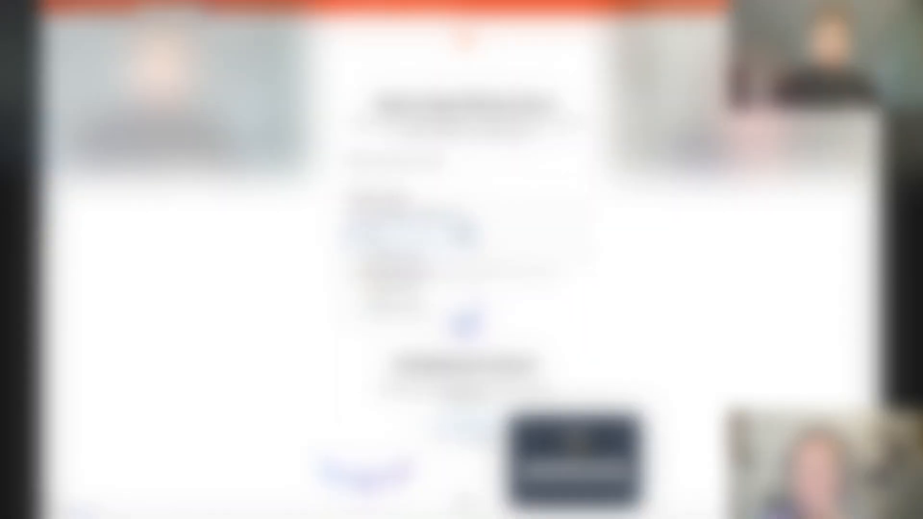
{"action": "left_click", "coordinate": [399, 272]}
Enter the phone number and start the account-protection puzzle.
{"action": "left_click", "coordinate": [396, 247]}
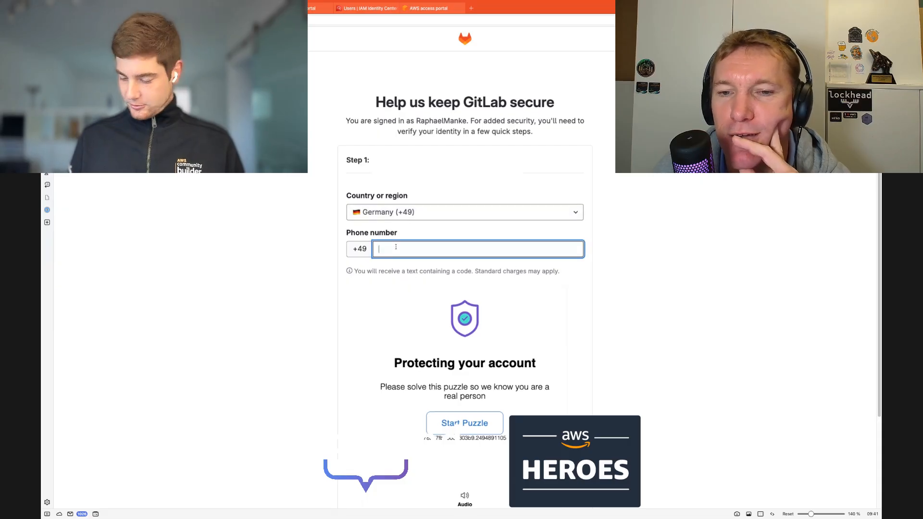
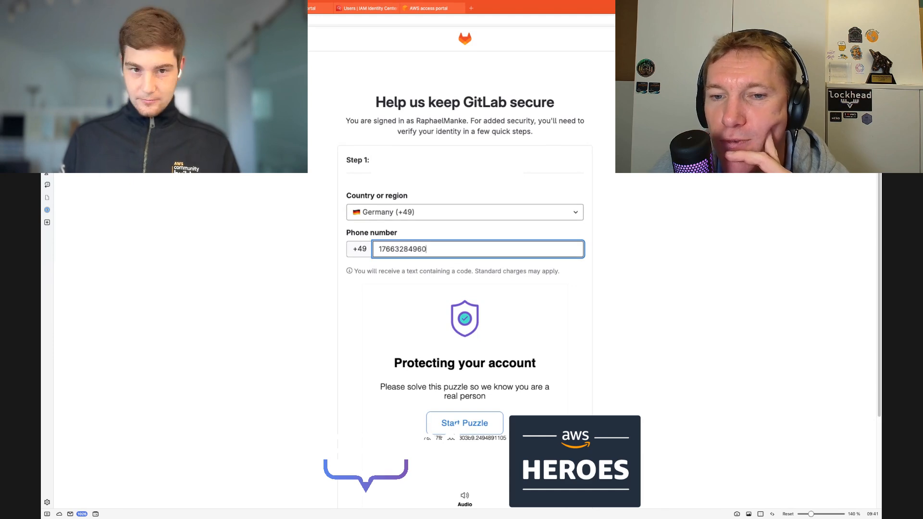
{"action": "scroll", "coordinate": [414, 254], "scroll_direction": "down", "scroll_amount": 3}
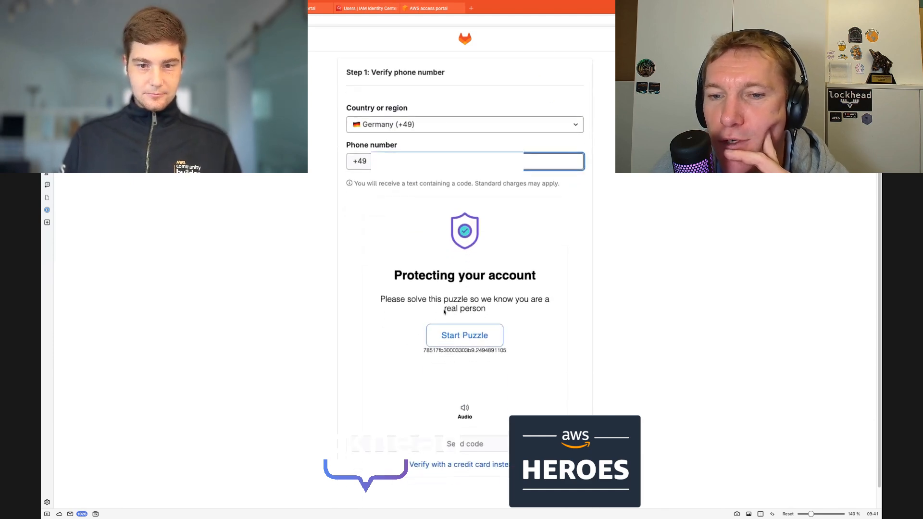
{"action": "left_click", "coordinate": [473, 331]}
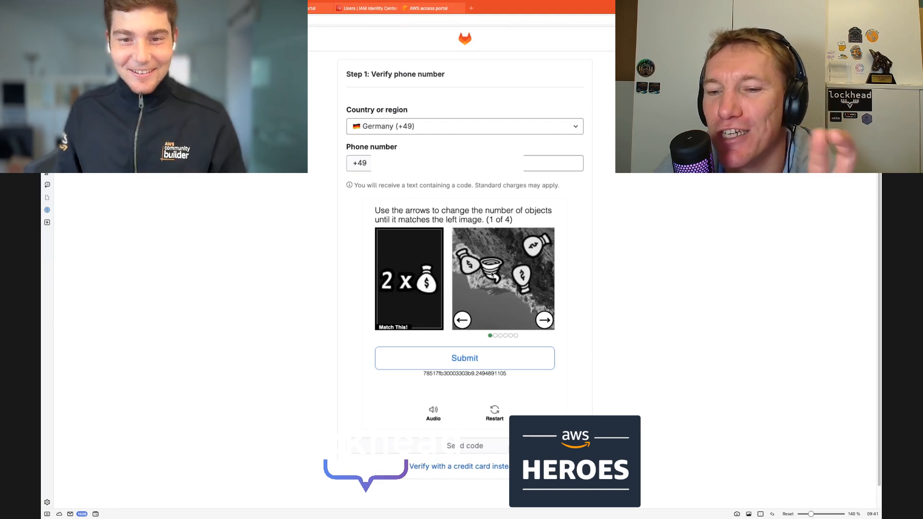
Cycle the puzzle images to the money-bags match and submit that challenge.
{"action": "left_click", "coordinate": [544, 320]}
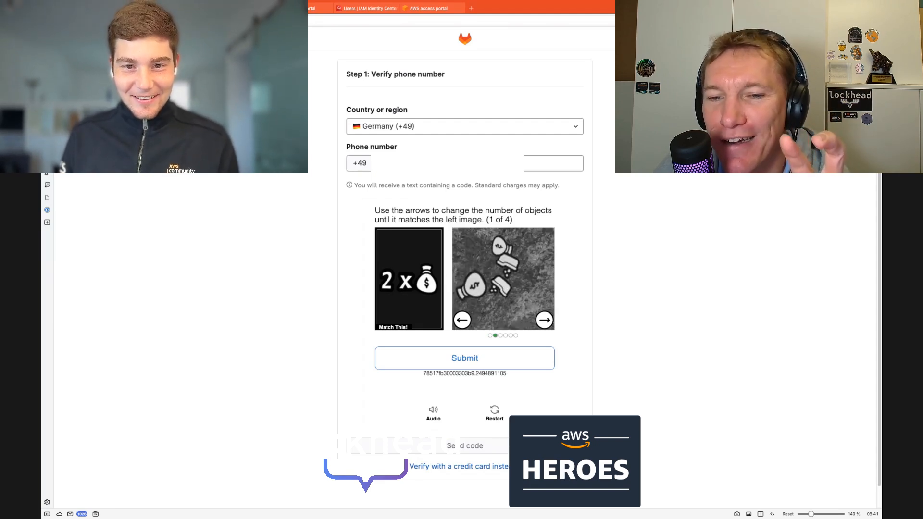
{"action": "left_click", "coordinate": [545, 320]}
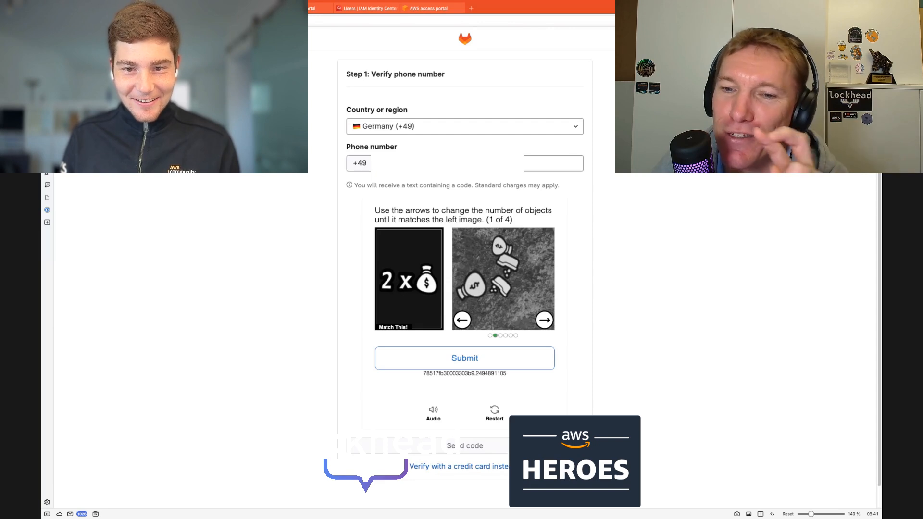
{"action": "left_click", "coordinate": [462, 320]}
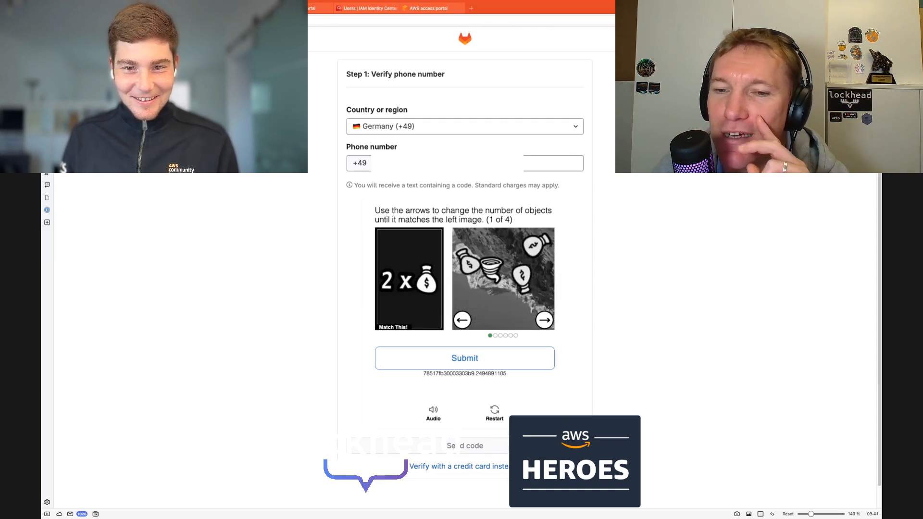
{"action": "left_click", "coordinate": [544, 320]}
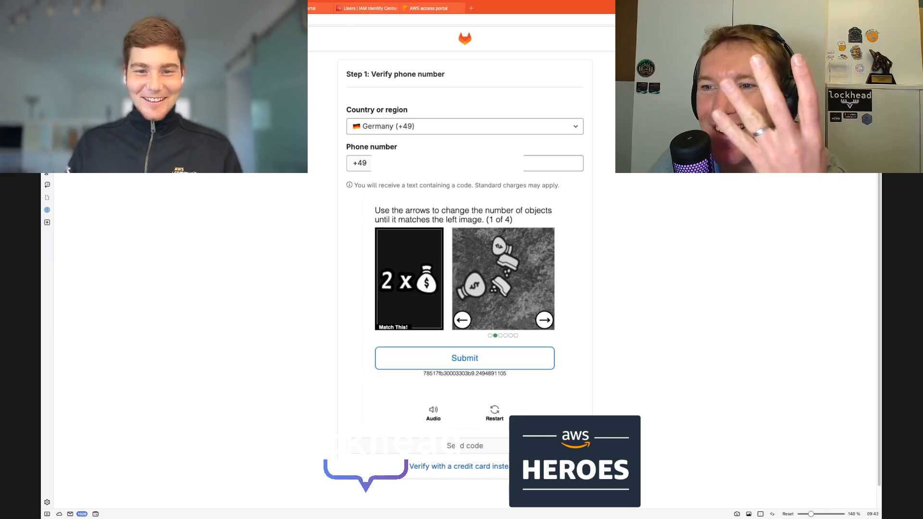
{"action": "key", "text": "Right"}
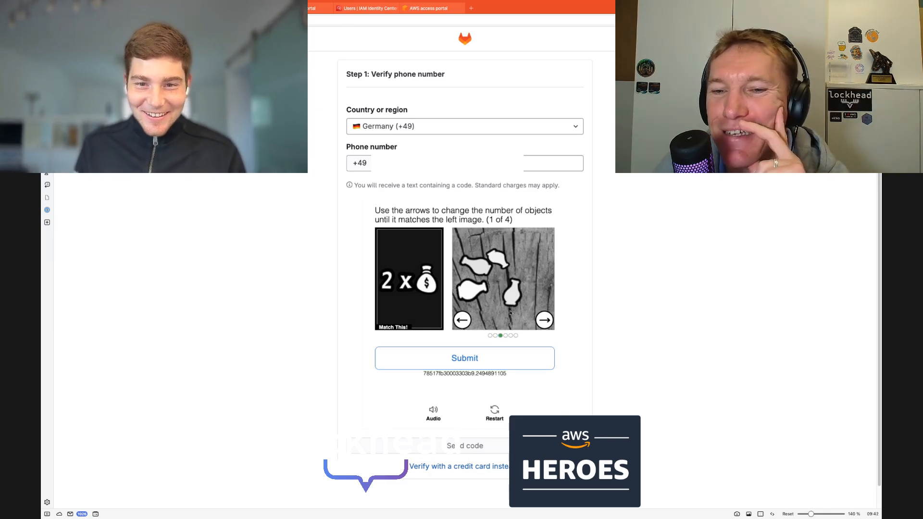
{"action": "key", "text": "Right"}
{"action": "key", "text": "Right"}
{"action": "key", "text": "Right"}
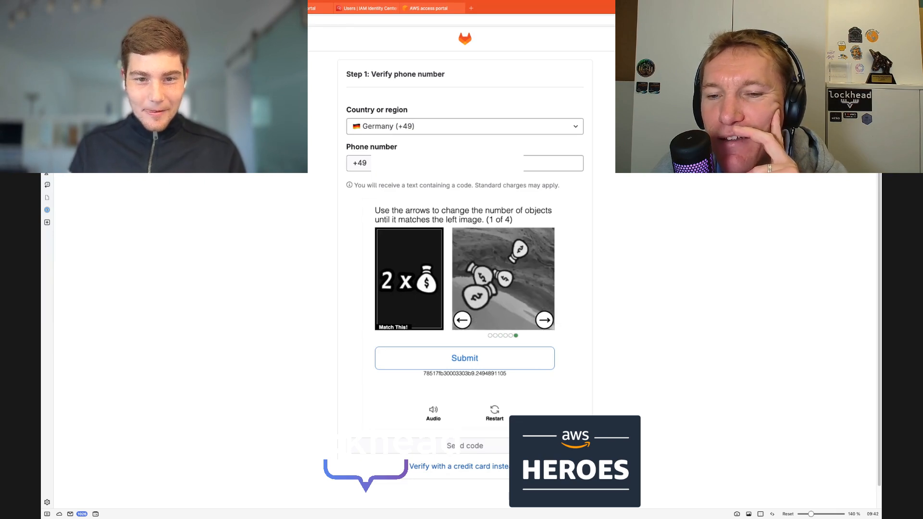
{"action": "key", "text": "Left"}
{"action": "key", "text": "Left"}
{"action": "key", "text": "Left"}
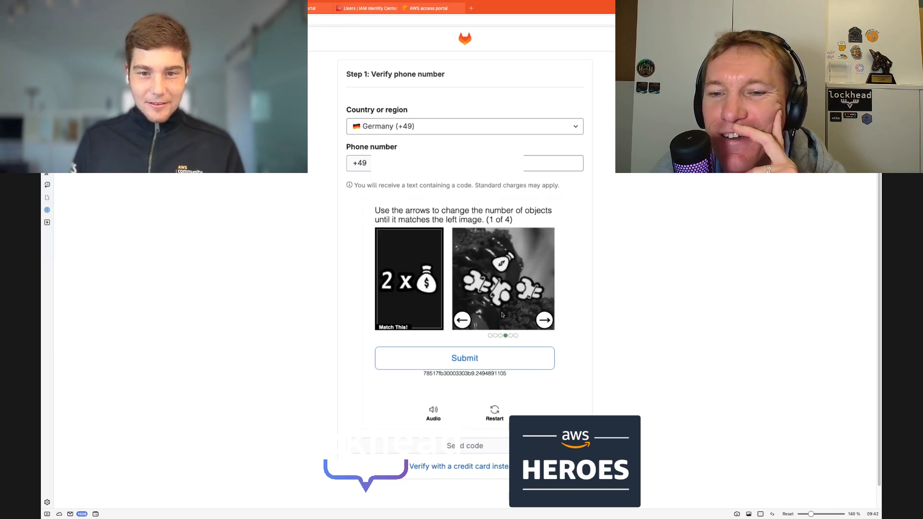
{"action": "key", "text": "Left"}
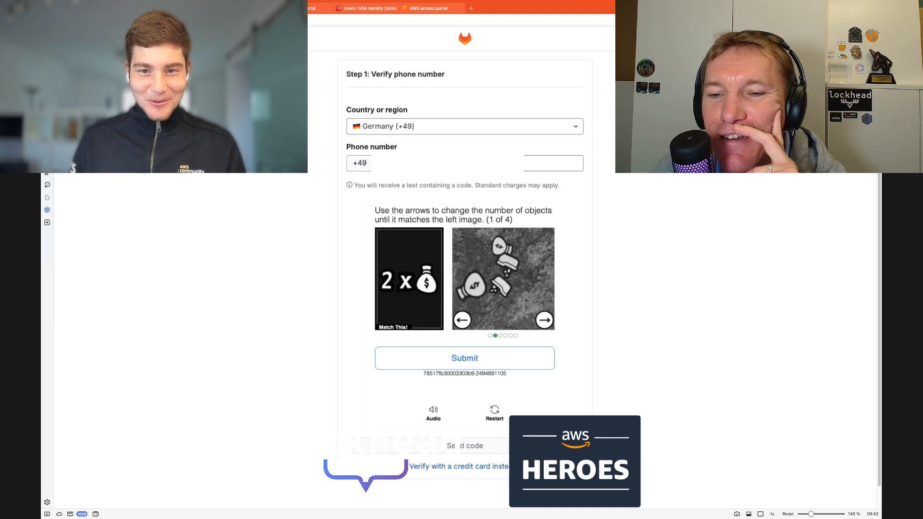
{"action": "left_click", "coordinate": [475, 359]}
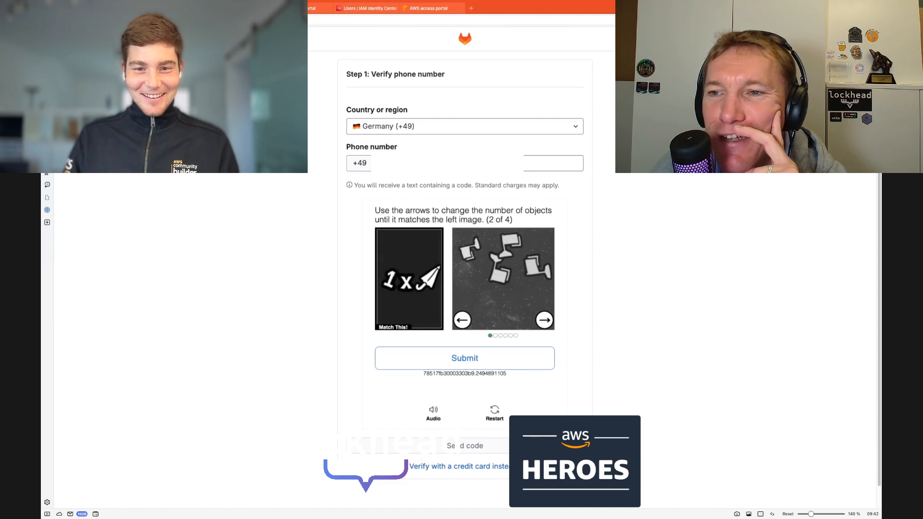
Match and submit the next two challenges, then step through the final one's images.
{"action": "key", "text": "Right"}
{"action": "key", "text": "Right"}
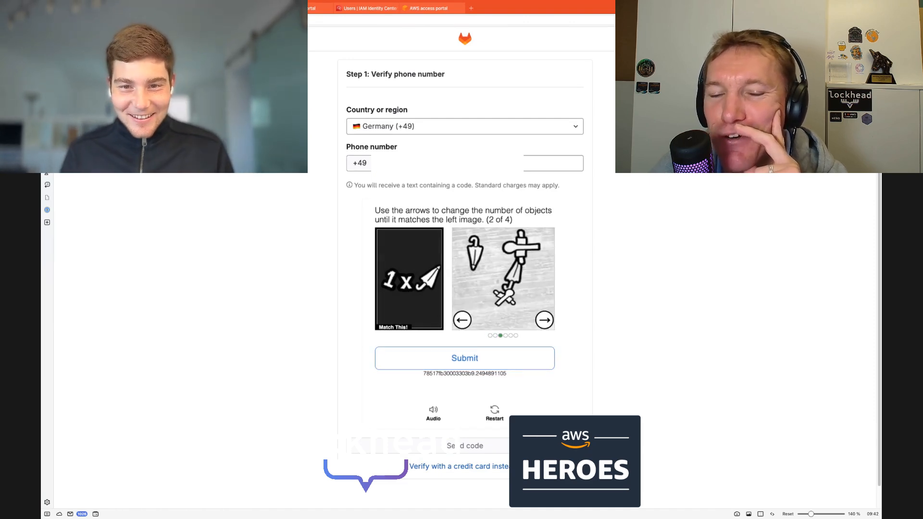
{"action": "key", "text": "Right"}
{"action": "key", "text": "Right"}
{"action": "key", "text": "Right"}
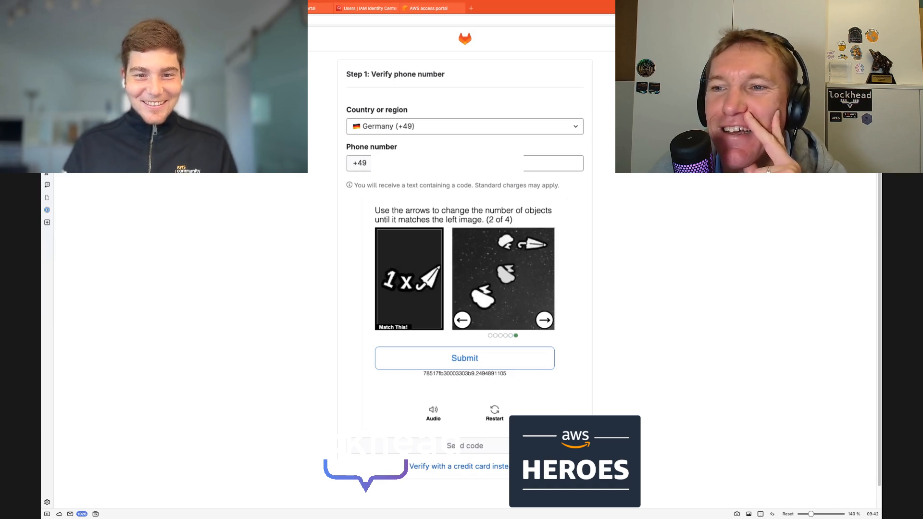
{"action": "left_click", "coordinate": [478, 362]}
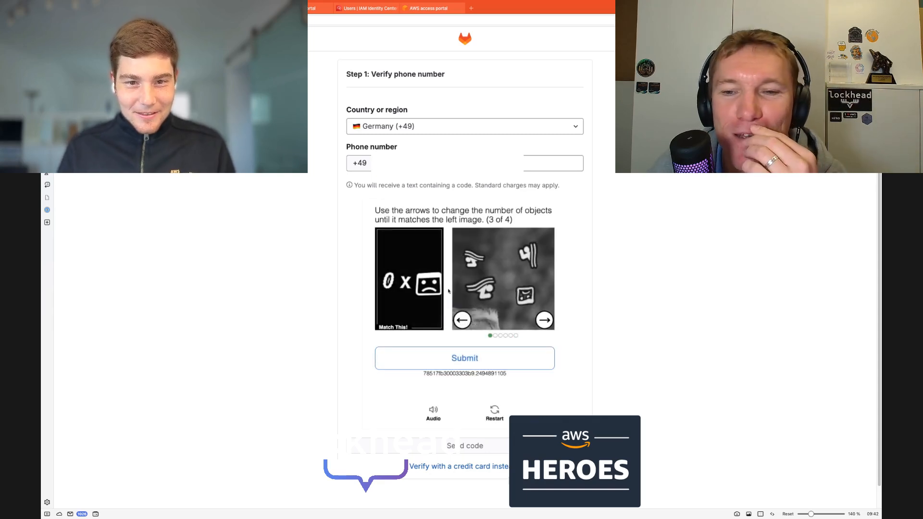
{"action": "key", "text": "Right"}
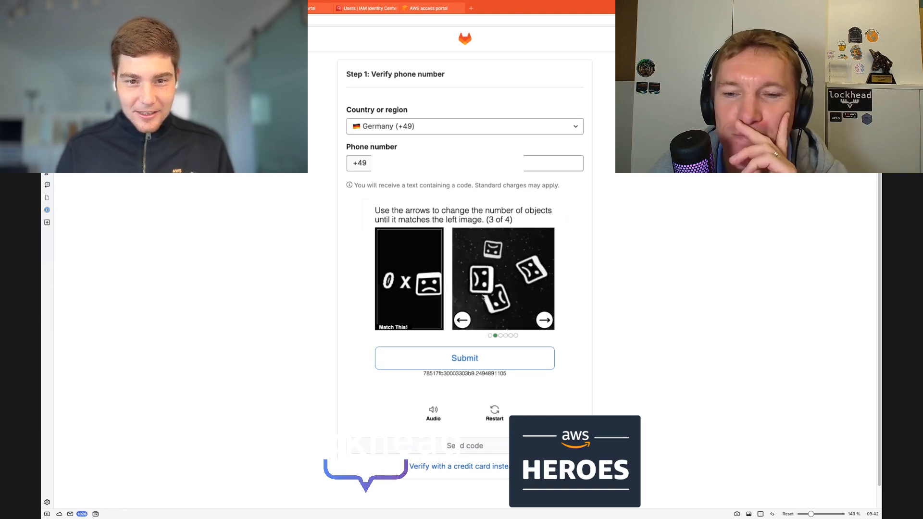
{"action": "key", "text": "Right"}
{"action": "key", "text": "Right"}
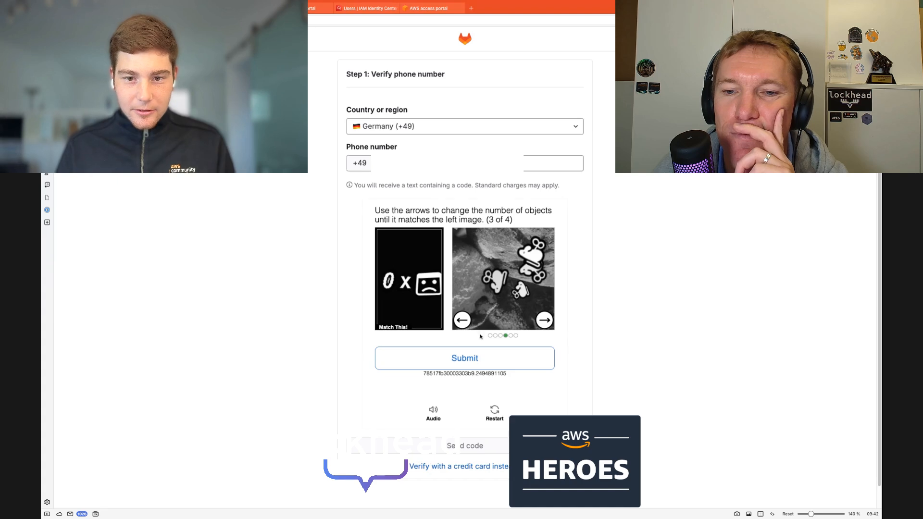
{"action": "left_click", "coordinate": [492, 365]}
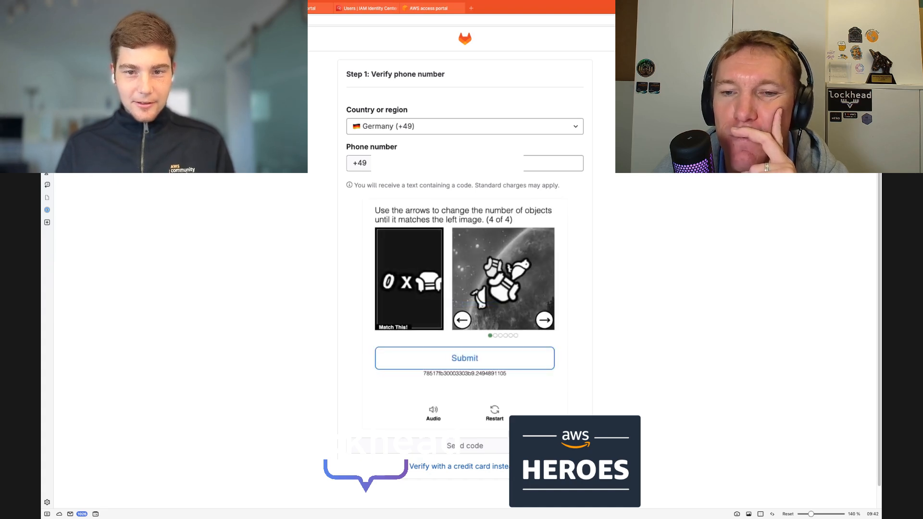
{"action": "left_click", "coordinate": [544, 321]}
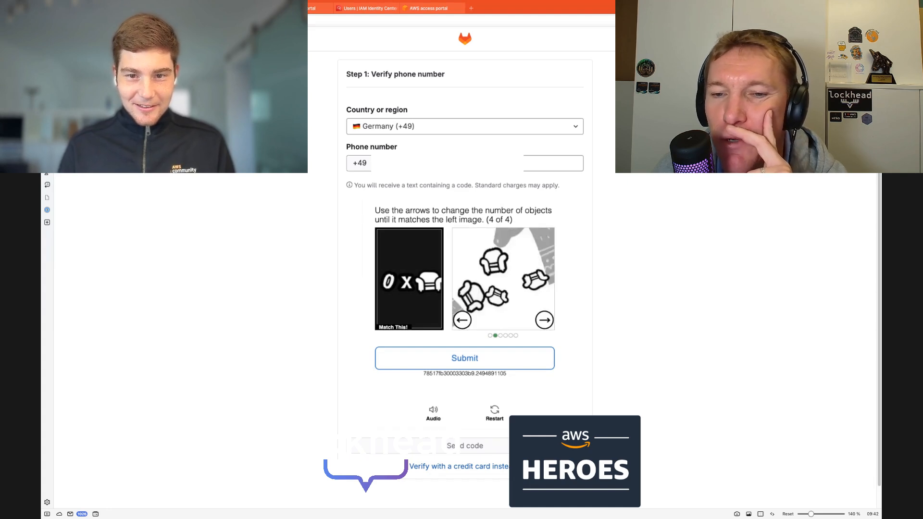
{"action": "left_click", "coordinate": [544, 320]}
{"action": "left_click", "coordinate": [545, 321]}
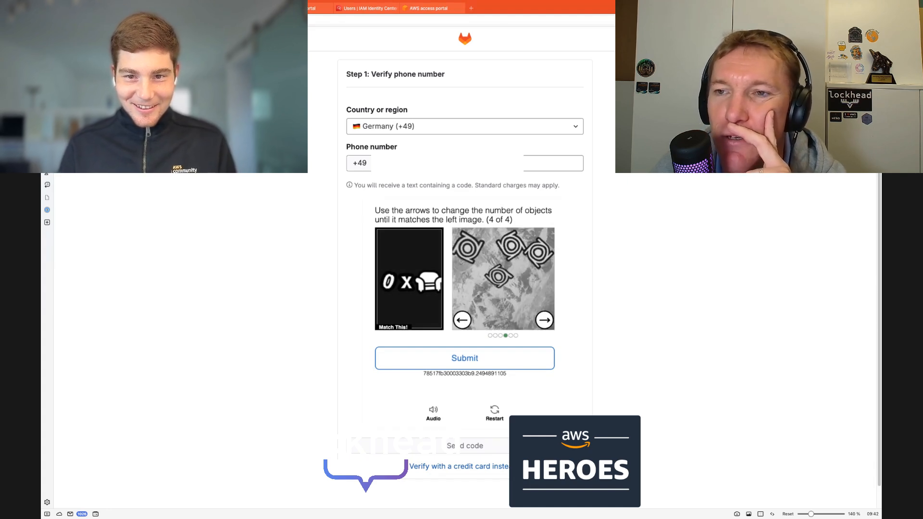
Submit the final puzzle answer so GitLab texts a verification code.
{"action": "left_click", "coordinate": [466, 363]}
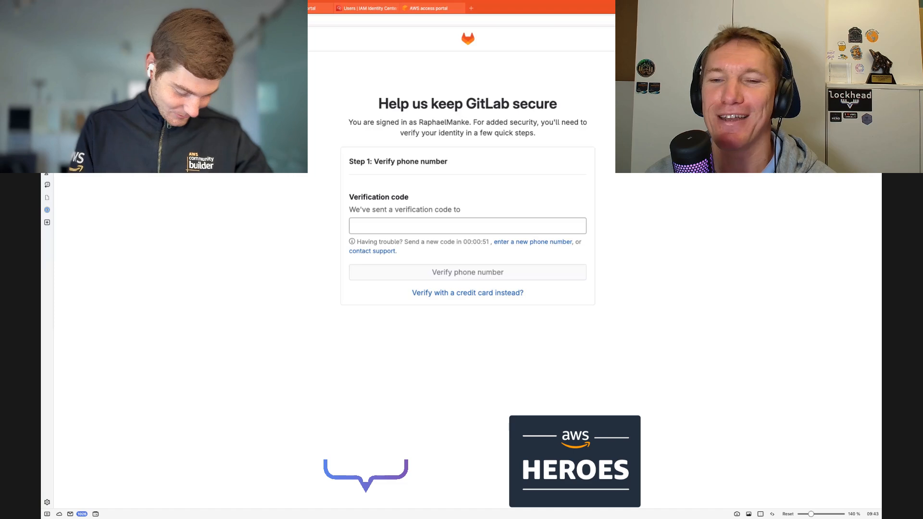
Enter the texted verification code and continue past the verified phone step.
{"action": "left_click", "coordinate": [425, 226]}
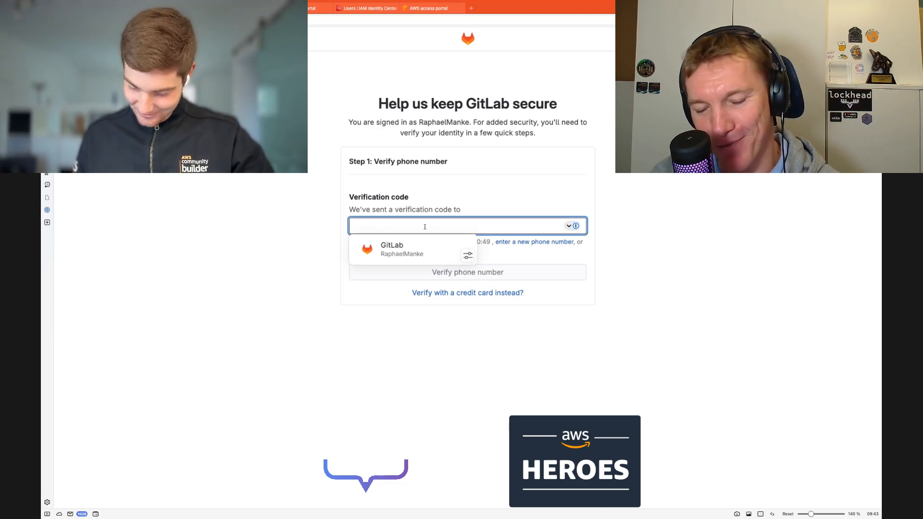
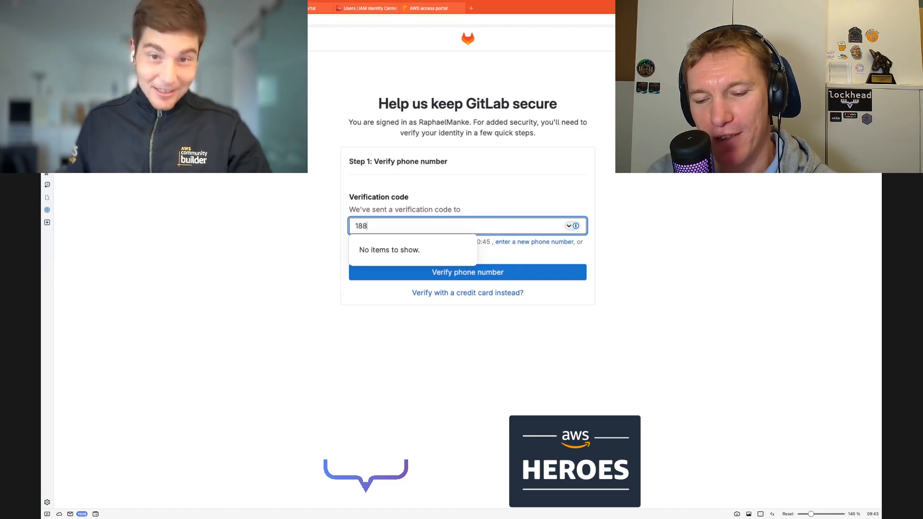
{"action": "key", "text": "Return"}
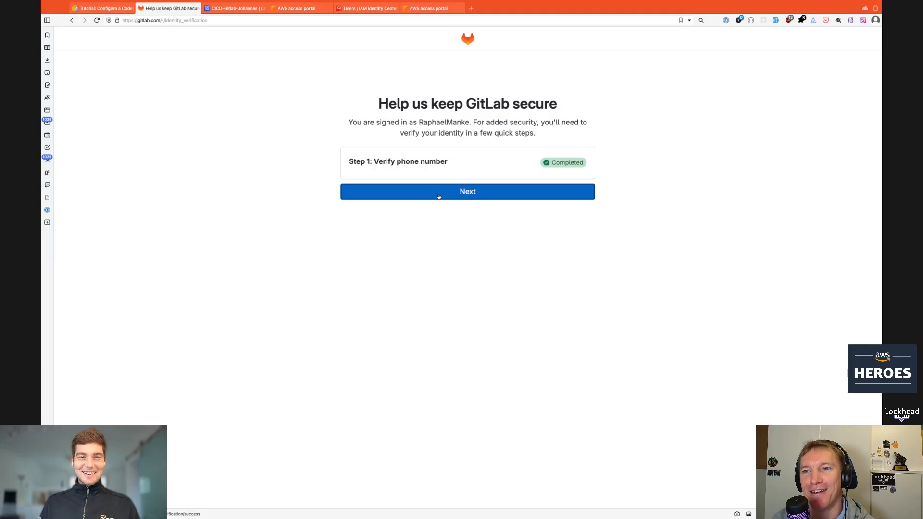
{"action": "left_click", "coordinate": [371, 189]}
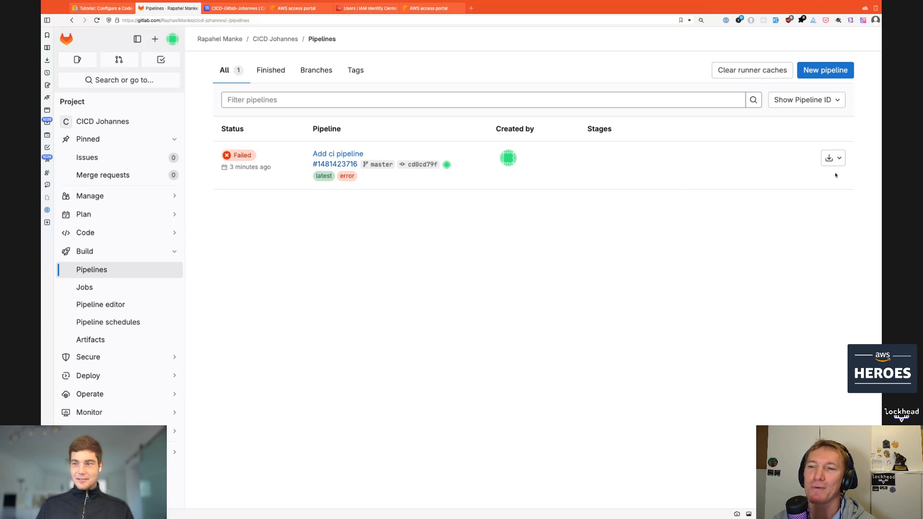
{"action": "left_click", "coordinate": [831, 157]}
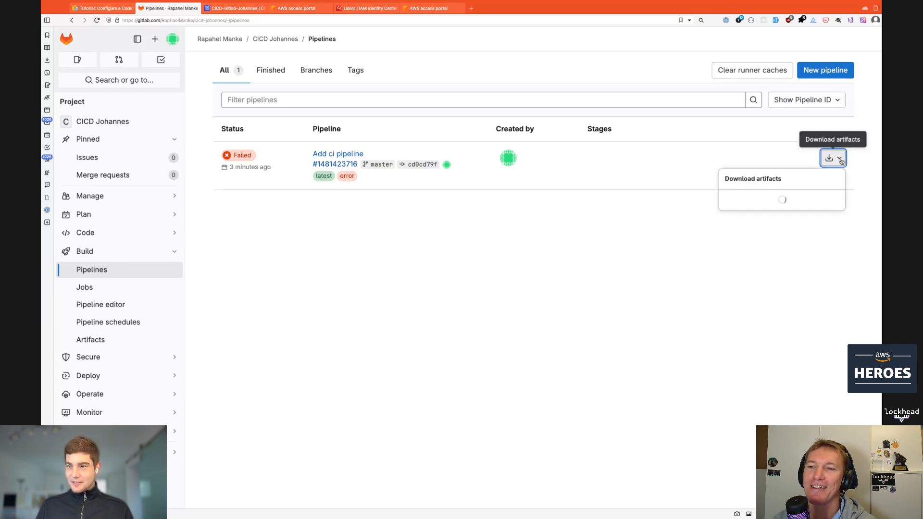
{"action": "left_click", "coordinate": [733, 133]}
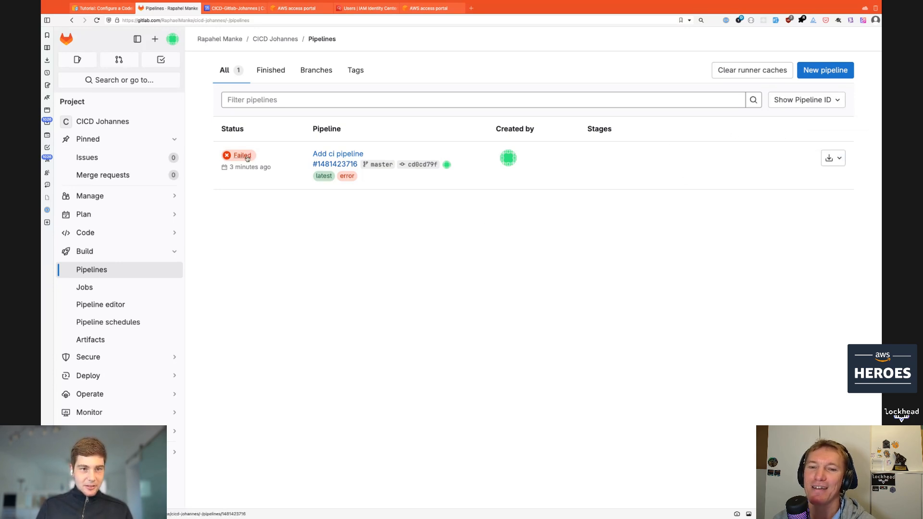
{"action": "left_click", "coordinate": [247, 158]}
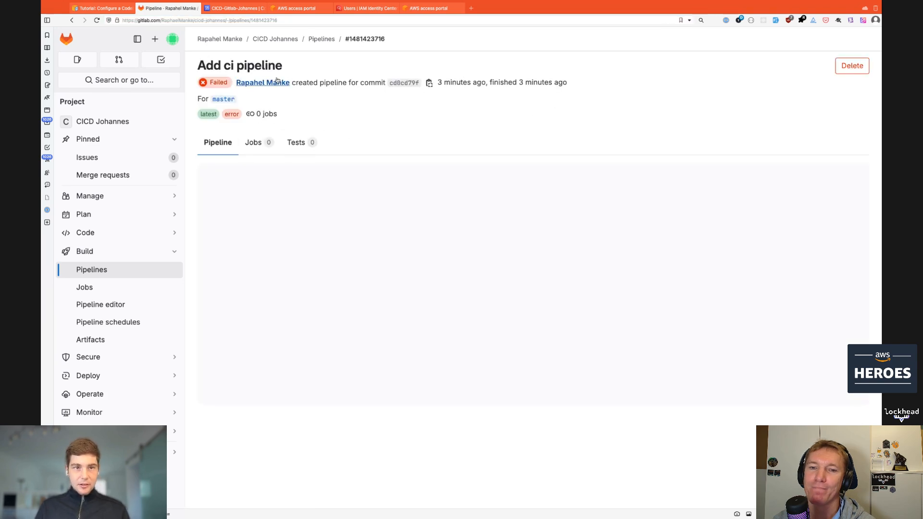
{"action": "key", "text": "alt+Left"}
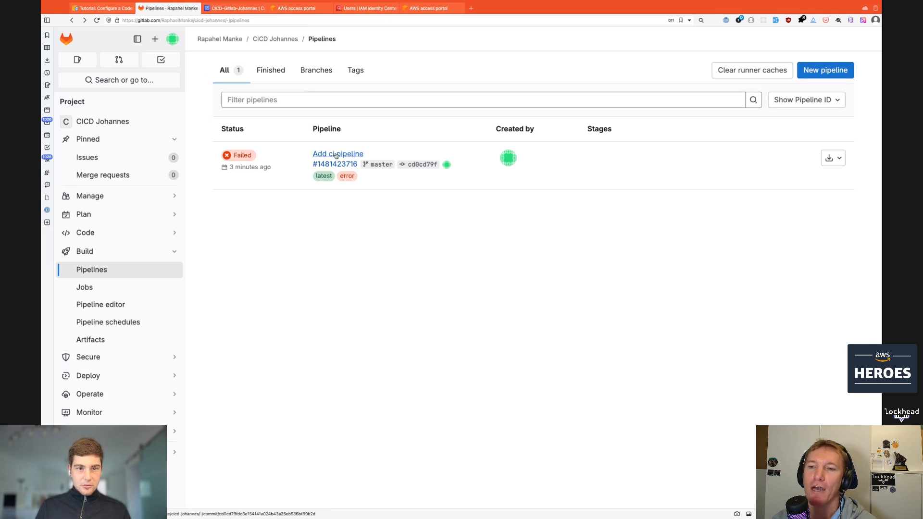
{"action": "left_click", "coordinate": [336, 154]}
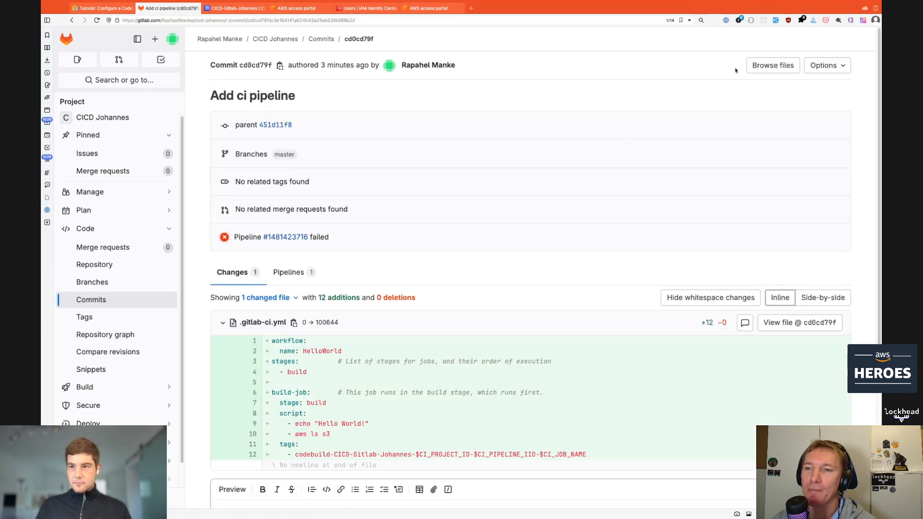
{"action": "key", "text": "alt+Left"}
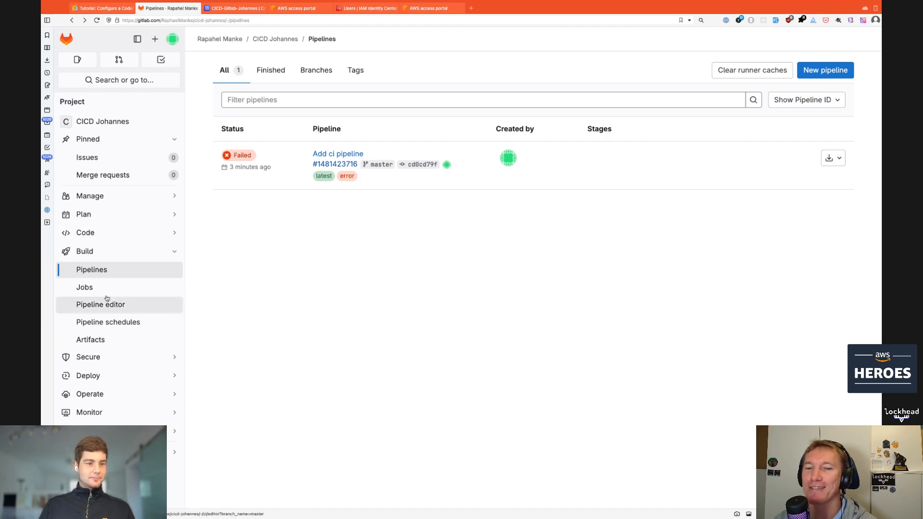
{"action": "mouse_move", "coordinate": [108, 214]}
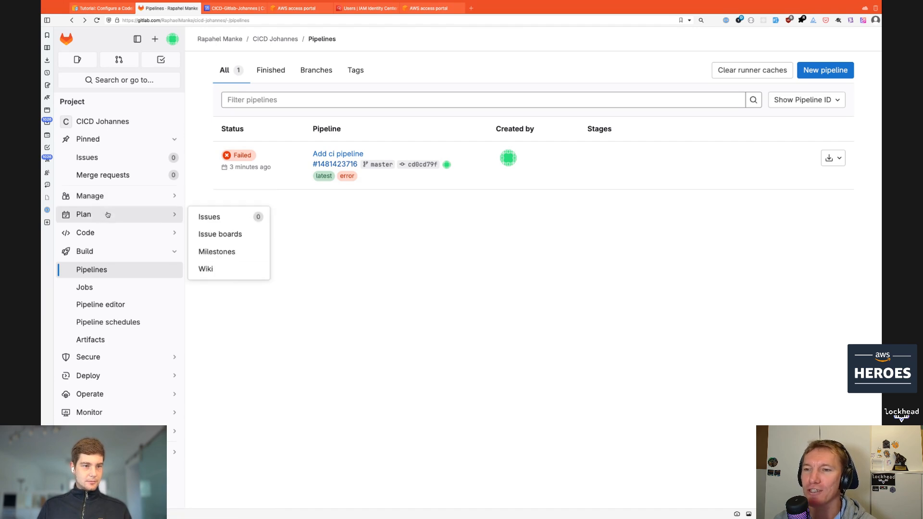
{"action": "mouse_move", "coordinate": [109, 233]}
{"action": "left_click", "coordinate": [236, 260]}
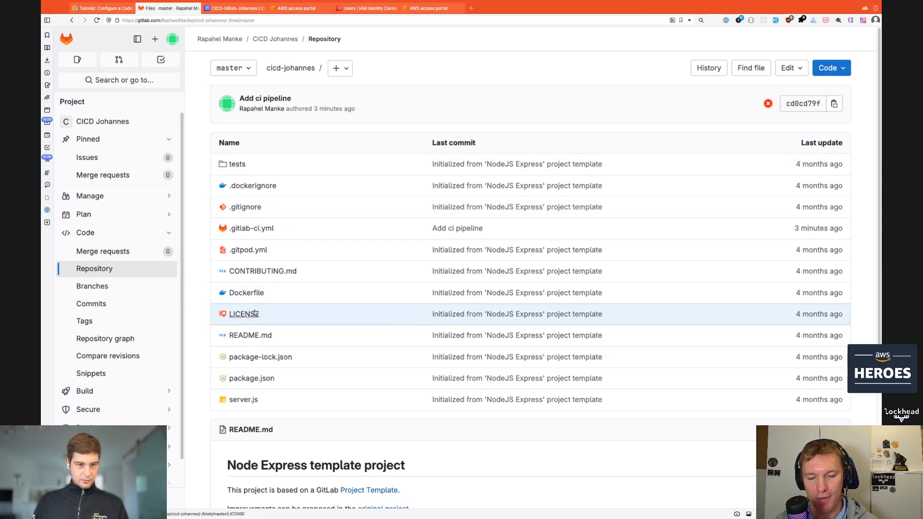
Open .gitlab-ci.yml in the single-file editor.
{"action": "left_click", "coordinate": [255, 228]}
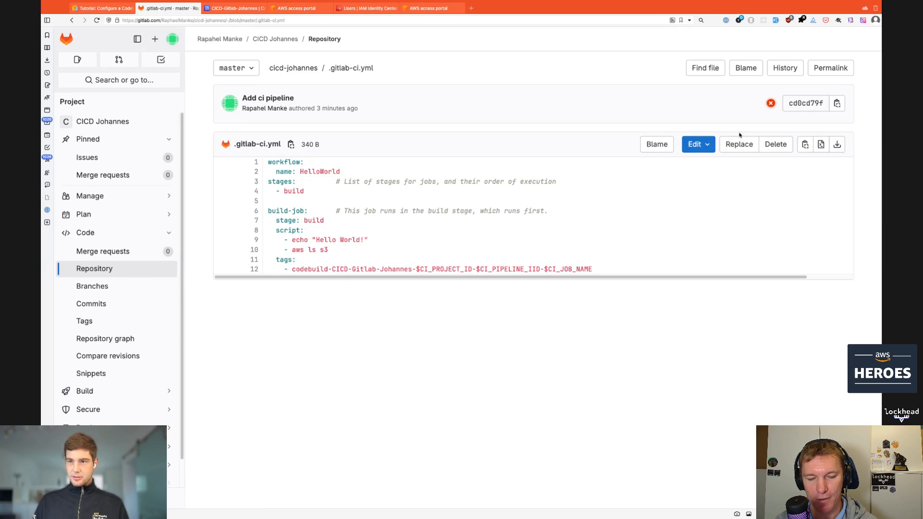
{"action": "left_click", "coordinate": [697, 145]}
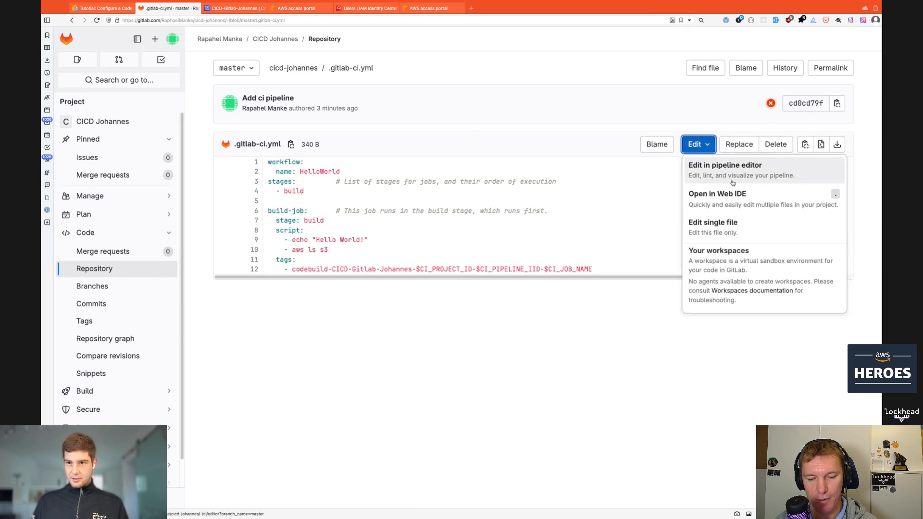
{"action": "left_click", "coordinate": [730, 199]}
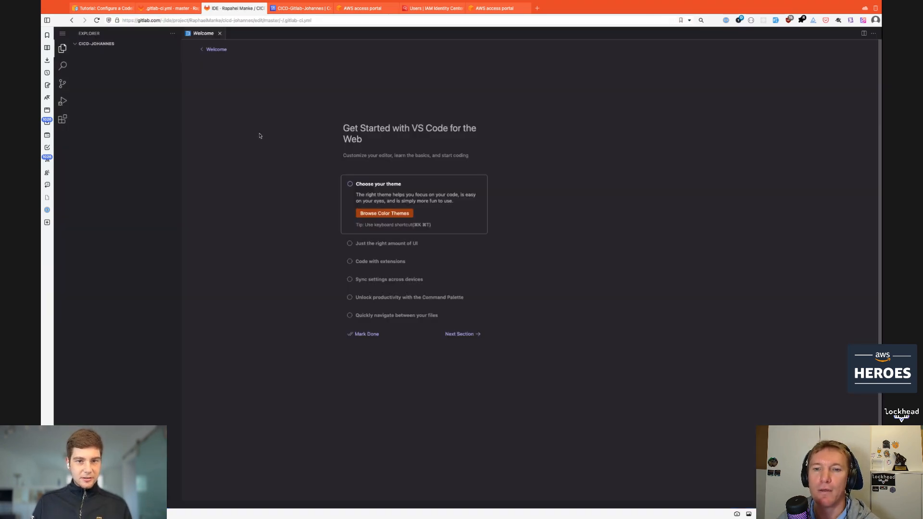
{"action": "left_click", "coordinate": [181, 9]}
{"action": "left_click", "coordinate": [712, 151]}
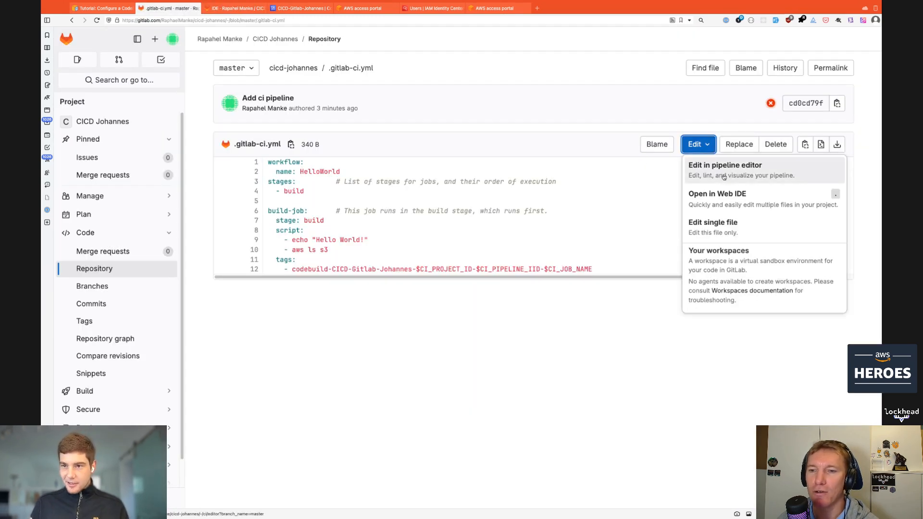
{"action": "left_click", "coordinate": [720, 228]}
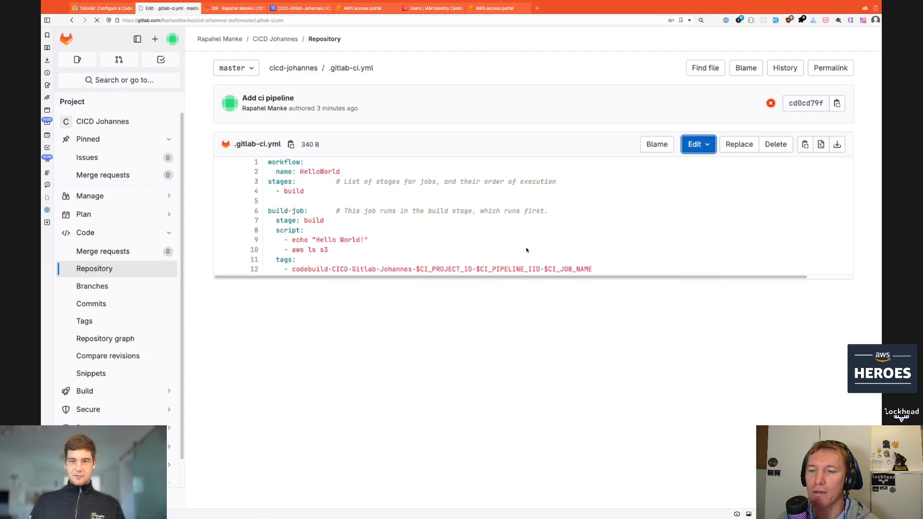
Add a '# Some comment' line at the top and commit to master.
{"action": "key", "text": "Down"}
{"action": "key", "text": "Down"}
{"action": "key", "text": "Up"}
{"action": "key", "text": "Up"}
{"action": "key", "text": "Return"}
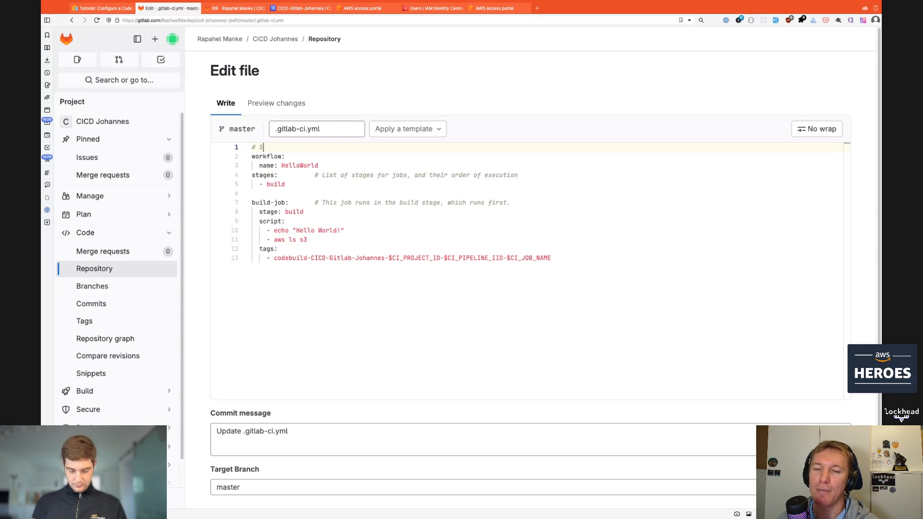
{"action": "type", "text": "# Some comment"}
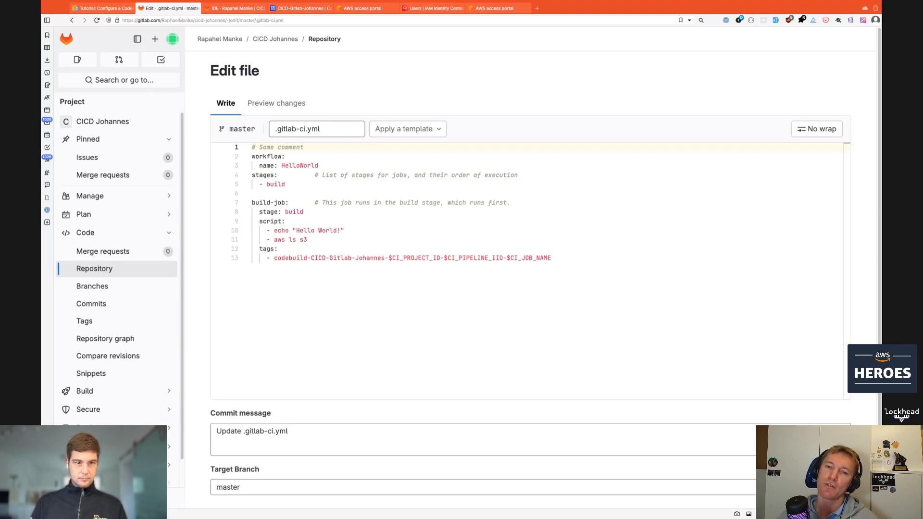
{"action": "scroll", "coordinate": [422, 366], "scroll_direction": "down", "scroll_amount": 3}
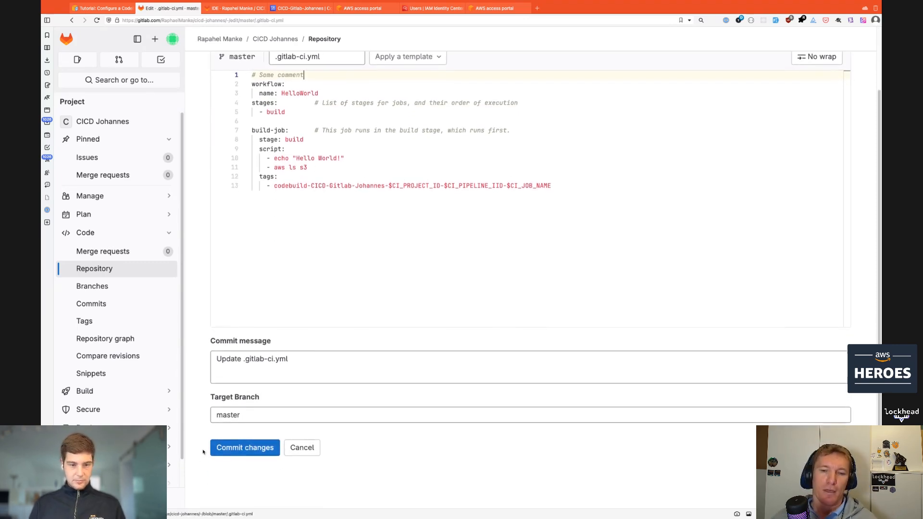
{"action": "left_click", "coordinate": [255, 448]}
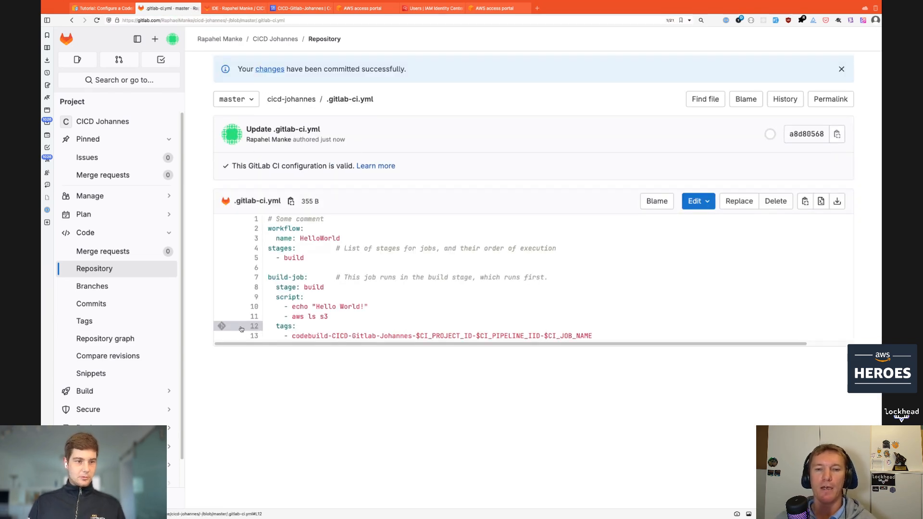
Open the pending HelloWorld pipeline from Build > Pipelines and view its build-job.
{"action": "mouse_move", "coordinate": [174, 394]}
{"action": "left_click", "coordinate": [263, 393]}
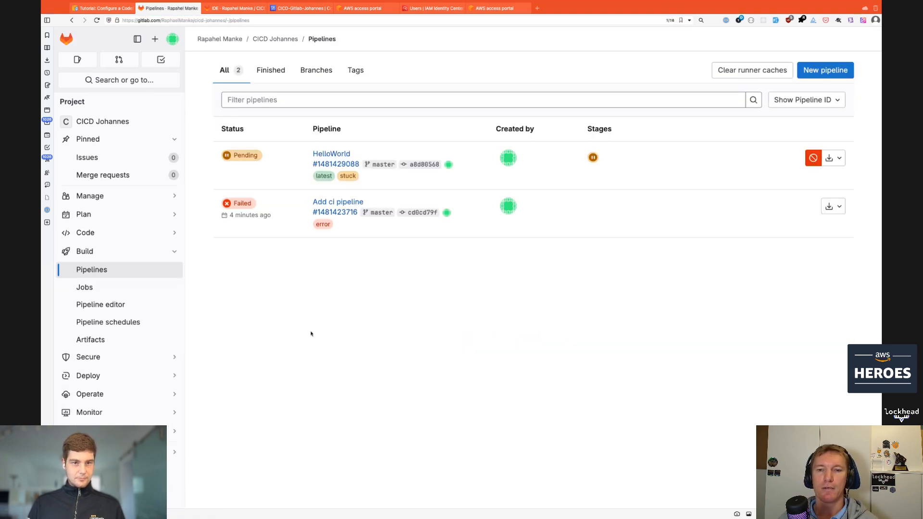
{"action": "left_click", "coordinate": [248, 158]}
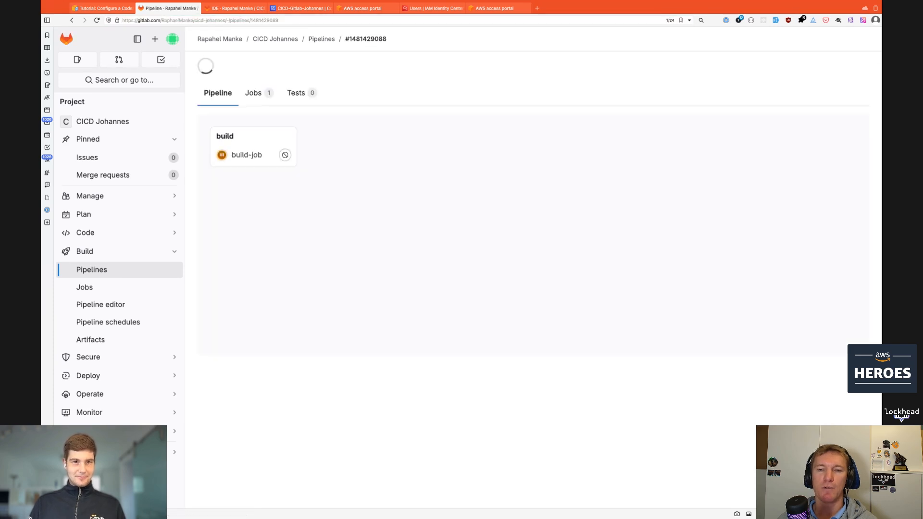
{"action": "left_click", "coordinate": [247, 205]}
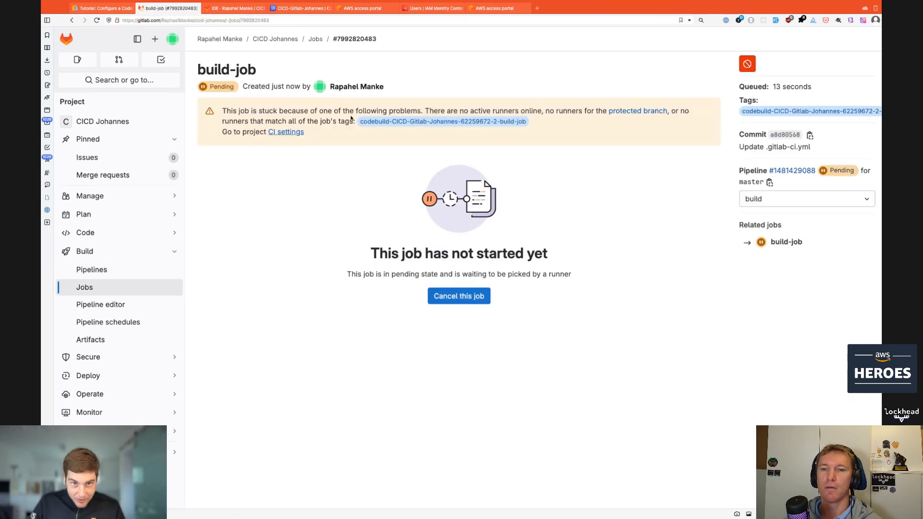
Review the failed build-job log: 'Hello World!' printed, then the invalid 'aws ls s3' command error.
{"action": "left_click_drag", "start_coordinate": [536, 110], "coordinate": [599, 111]}
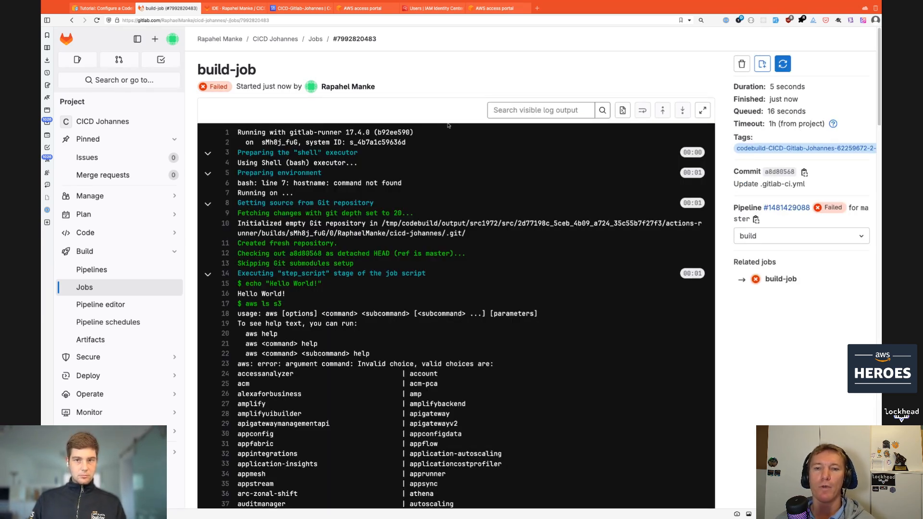
{"action": "scroll", "coordinate": [312, 383], "scroll_direction": "down", "scroll_amount": 2}
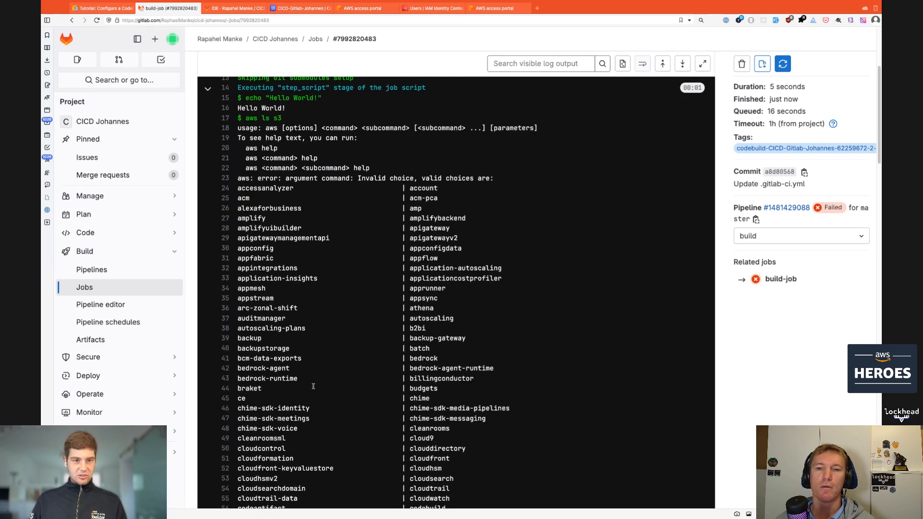
{"action": "scroll", "coordinate": [313, 380], "scroll_direction": "up", "scroll_amount": 4}
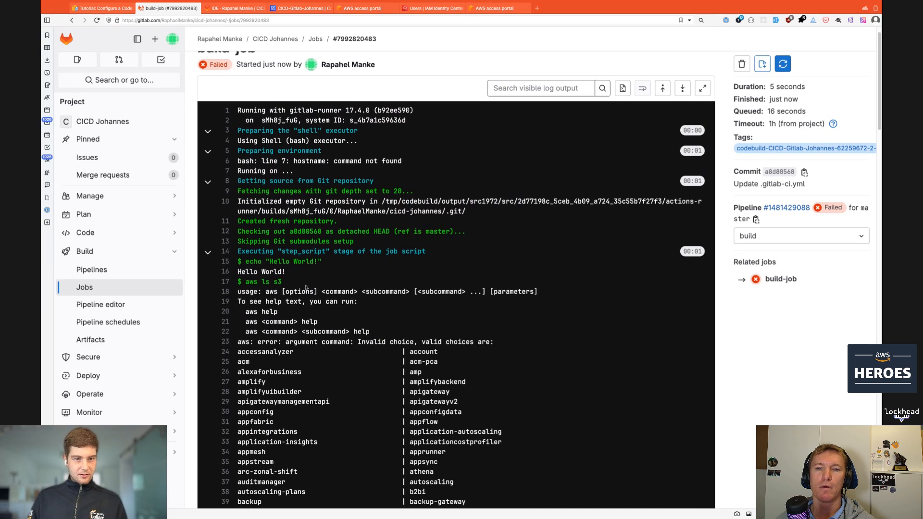
{"action": "scroll", "coordinate": [293, 226], "scroll_direction": "up", "scroll_amount": 1}
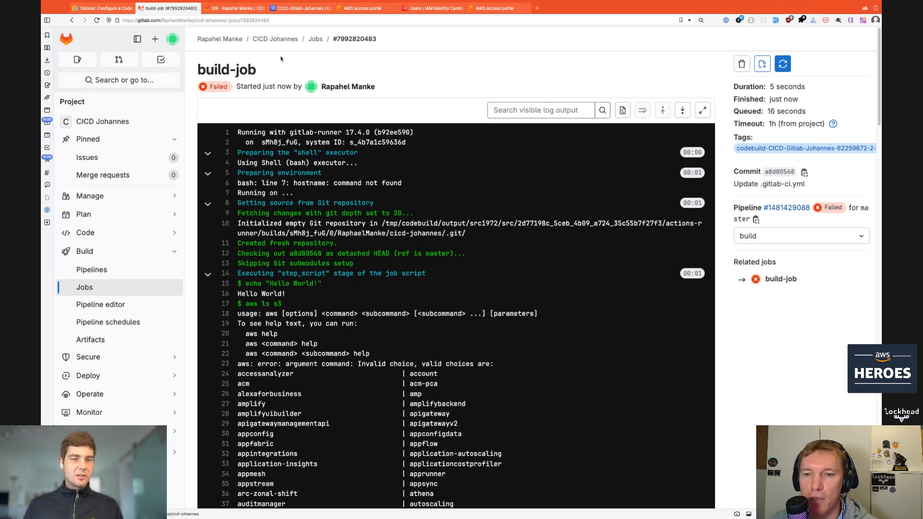
{"action": "left_click", "coordinate": [299, 9]}
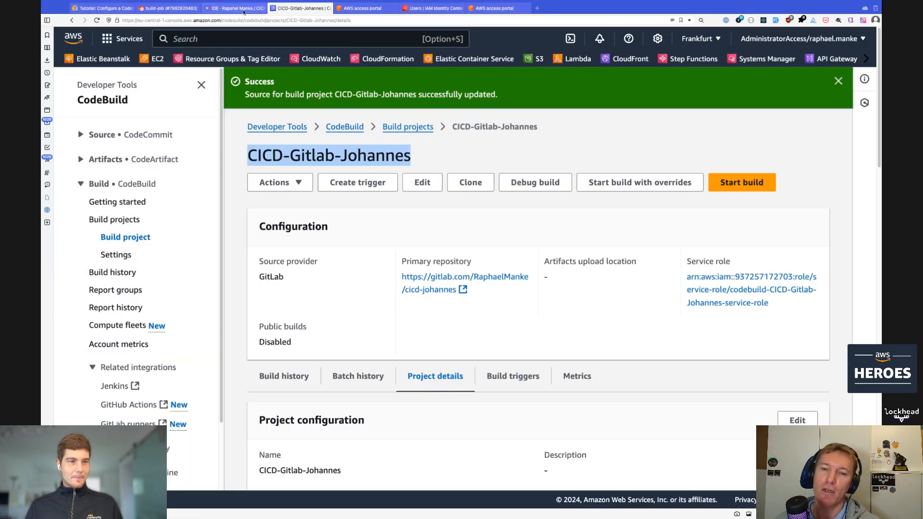
{"action": "left_click", "coordinate": [168, 8]}
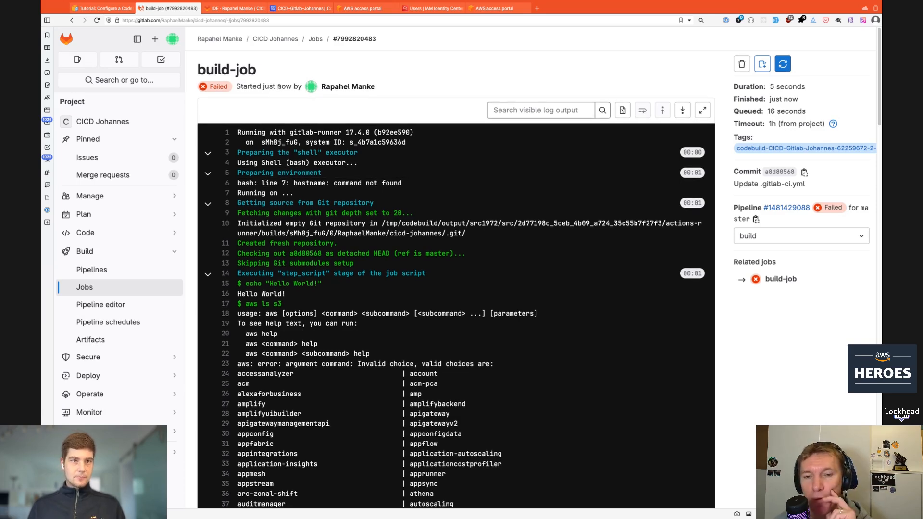
Open the GitLab-submitted CICD-Gitlab-Johannes run from CodeBuild build history, which succeeded in 21 seconds.
{"action": "left_click", "coordinate": [306, 10]}
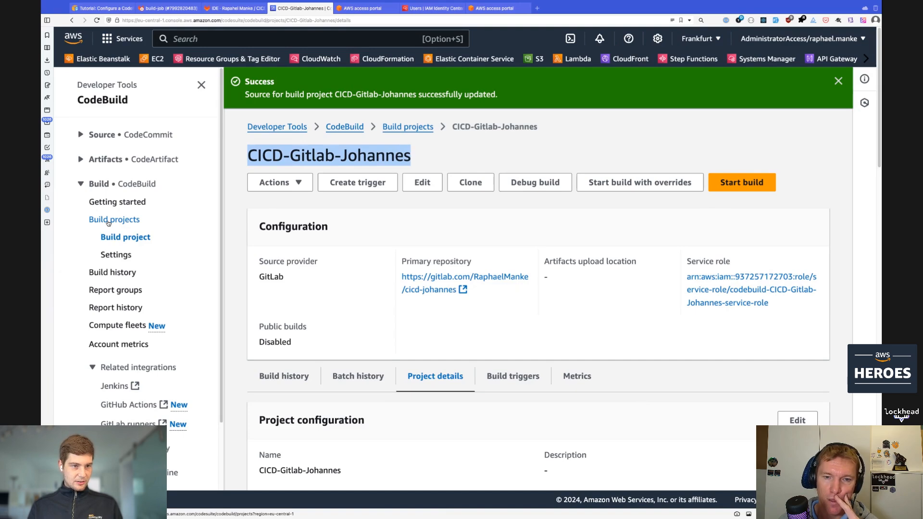
{"action": "left_click", "coordinate": [109, 220]}
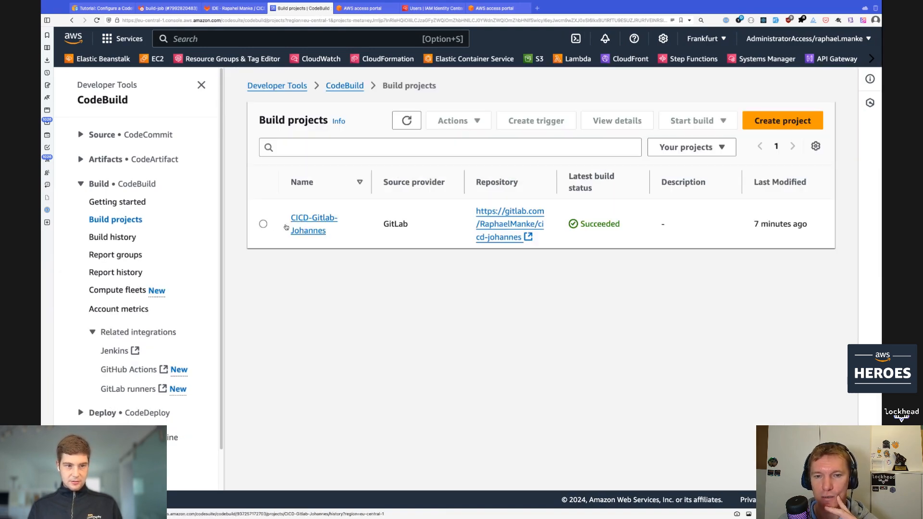
{"action": "left_click", "coordinate": [135, 241]}
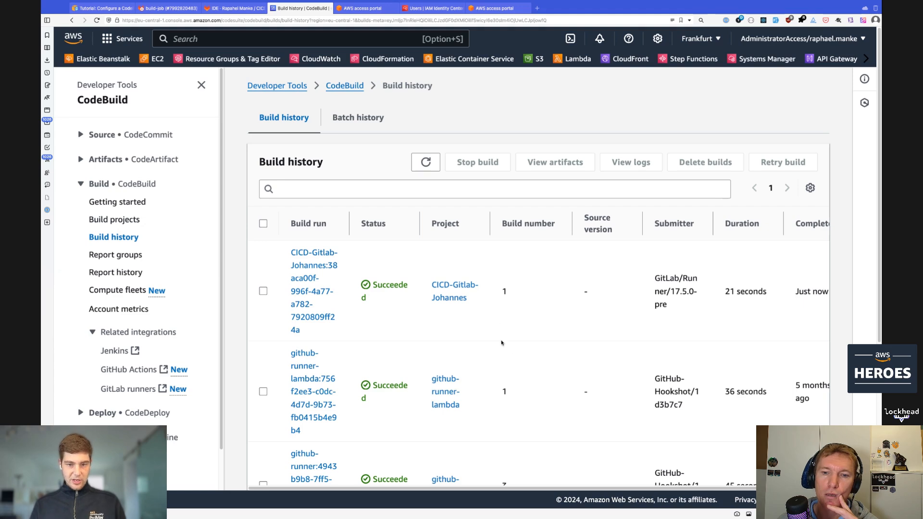
{"action": "scroll", "coordinate": [532, 436], "scroll_direction": "down", "scroll_amount": 5}
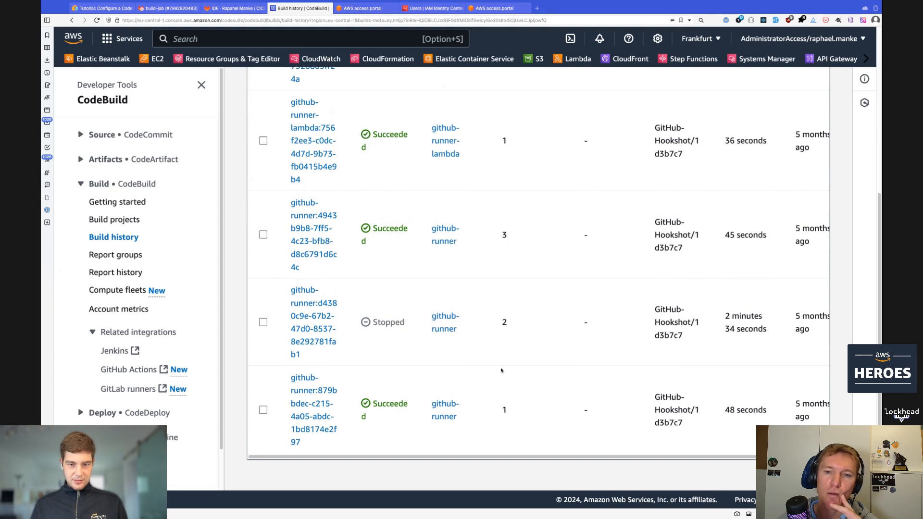
{"action": "scroll", "coordinate": [451, 355], "scroll_direction": "up", "scroll_amount": 5}
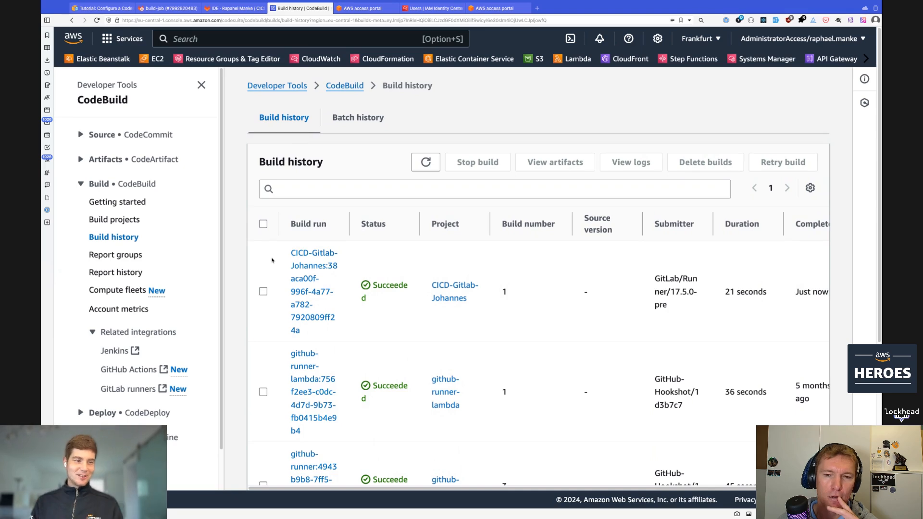
{"action": "left_click", "coordinate": [274, 261]}
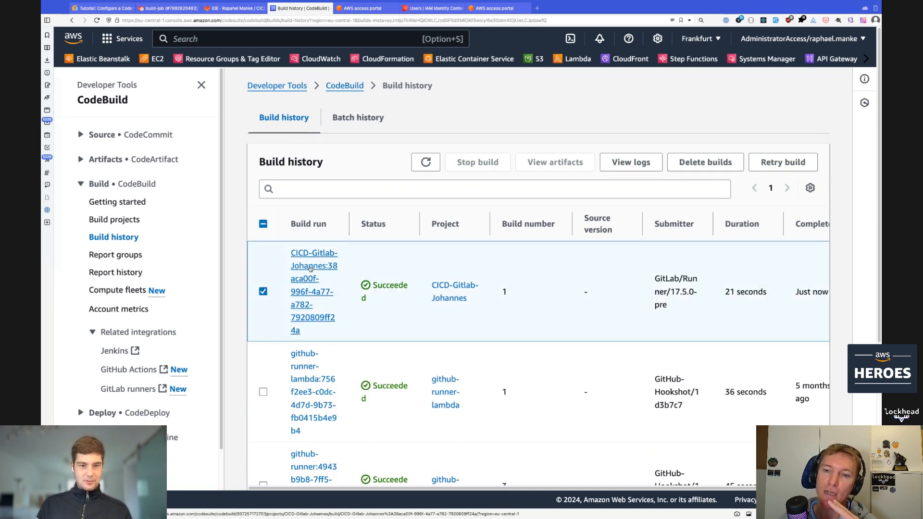
{"action": "left_click", "coordinate": [310, 269]}
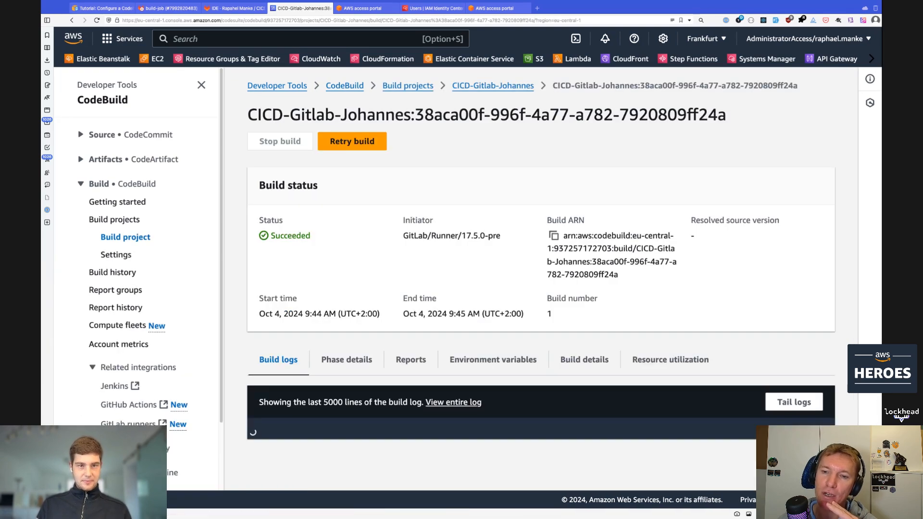
Read the CICD-Gitlab-Johannes build log: runner registered, job failed with exit status 1, runner deleted.
{"action": "left_click_drag", "start_coordinate": [413, 236], "coordinate": [501, 237]}
{"action": "scroll", "coordinate": [446, 244], "scroll_direction": "down", "scroll_amount": 10}
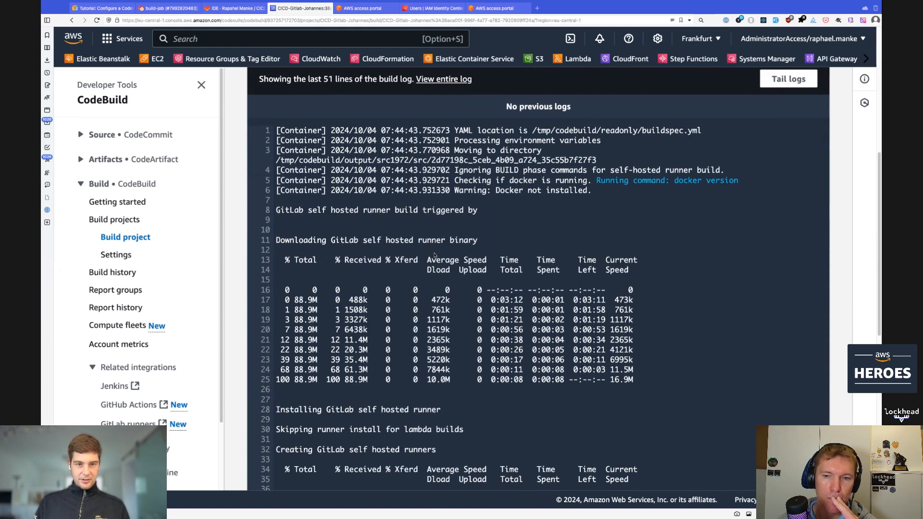
{"action": "scroll", "coordinate": [423, 240], "scroll_direction": "down", "scroll_amount": 3}
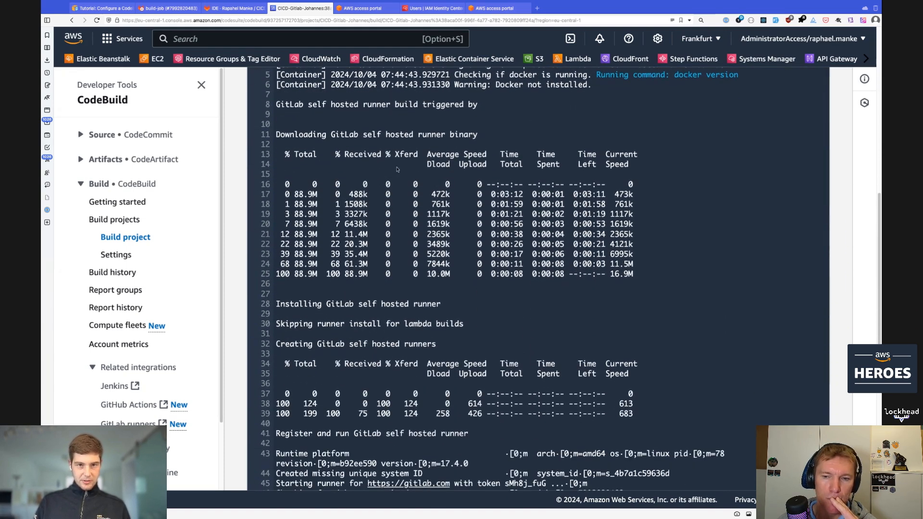
{"action": "scroll", "coordinate": [409, 183], "scroll_direction": "down", "scroll_amount": 4}
{"action": "scroll", "coordinate": [391, 202], "scroll_direction": "down", "scroll_amount": 1}
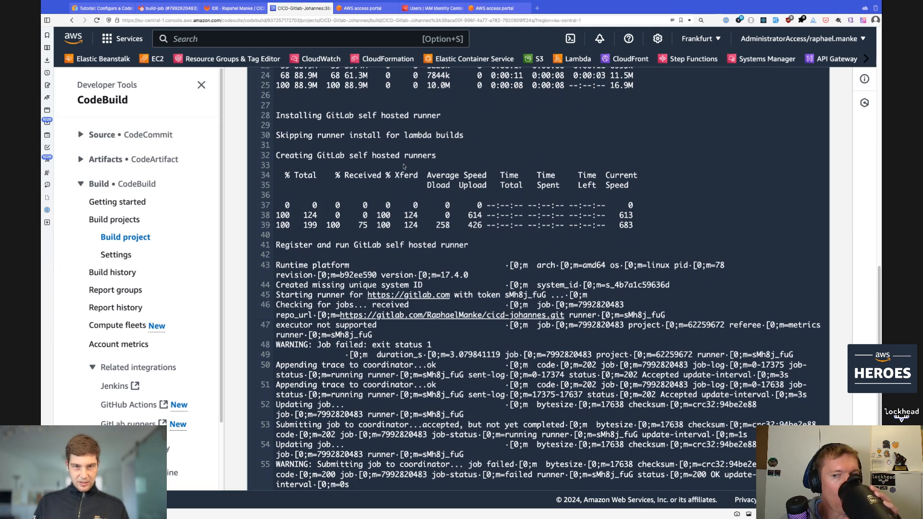
{"action": "scroll", "coordinate": [404, 167], "scroll_direction": "down", "scroll_amount": 1}
{"action": "scroll", "coordinate": [404, 167], "scroll_direction": "down", "scroll_amount": 1}
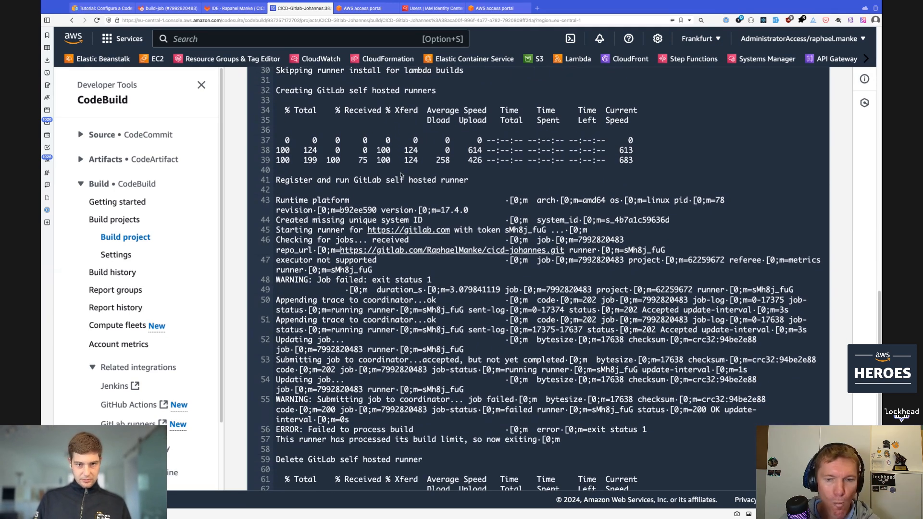
{"action": "scroll", "coordinate": [399, 173], "scroll_direction": "down", "scroll_amount": 1}
{"action": "scroll", "coordinate": [400, 172], "scroll_direction": "down", "scroll_amount": 2}
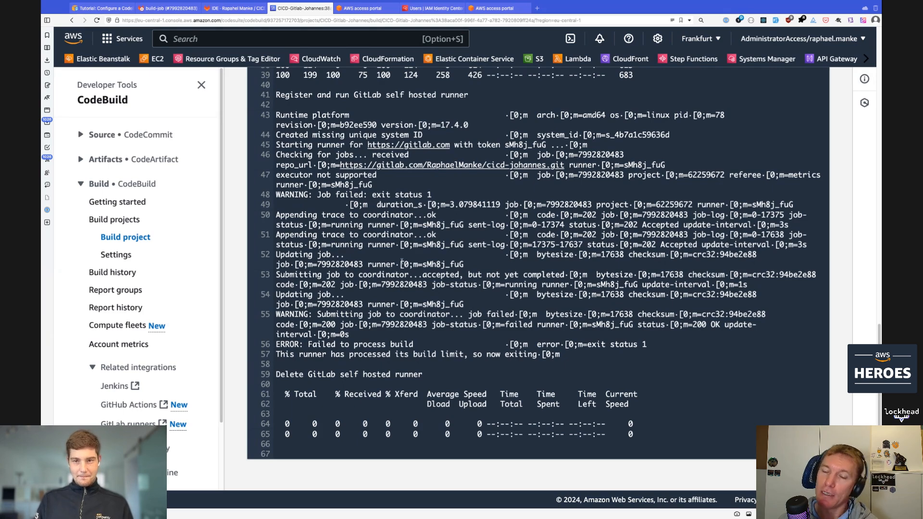
{"action": "scroll", "coordinate": [400, 265], "scroll_direction": "up", "scroll_amount": 1}
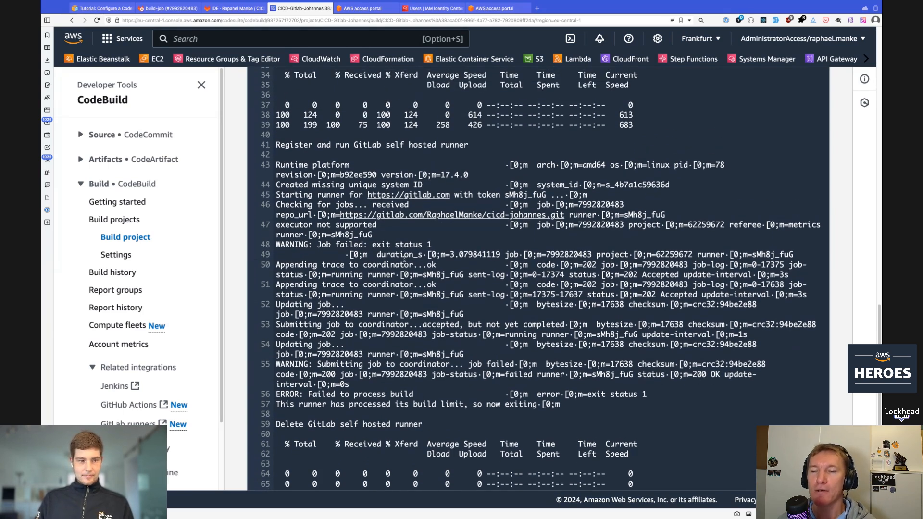
{"action": "scroll", "coordinate": [538, 279], "scroll_direction": "up", "scroll_amount": 1}
{"action": "scroll", "coordinate": [539, 278], "scroll_direction": "down", "scroll_amount": 1}
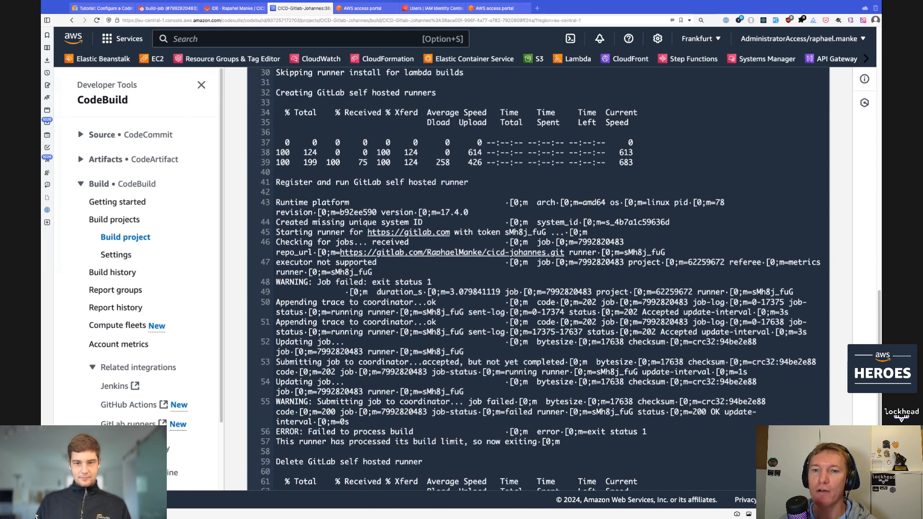
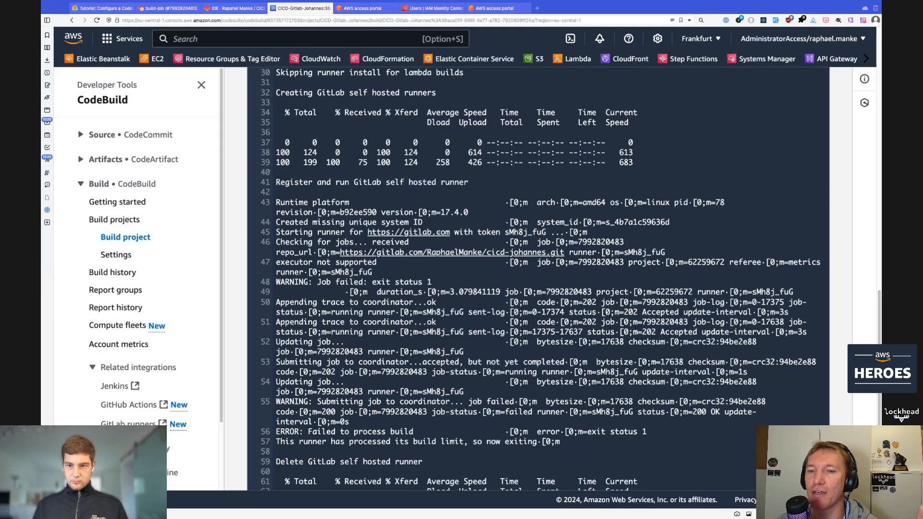
Scroll through the CICD-Gitlab-Johannes build log to review the runner output.
{"action": "scroll", "coordinate": [456, 277], "scroll_direction": "down", "scroll_amount": 3}
{"action": "scroll", "coordinate": [457, 278], "scroll_direction": "up", "scroll_amount": 3}
{"action": "scroll", "coordinate": [457, 277], "scroll_direction": "up", "scroll_amount": 10}
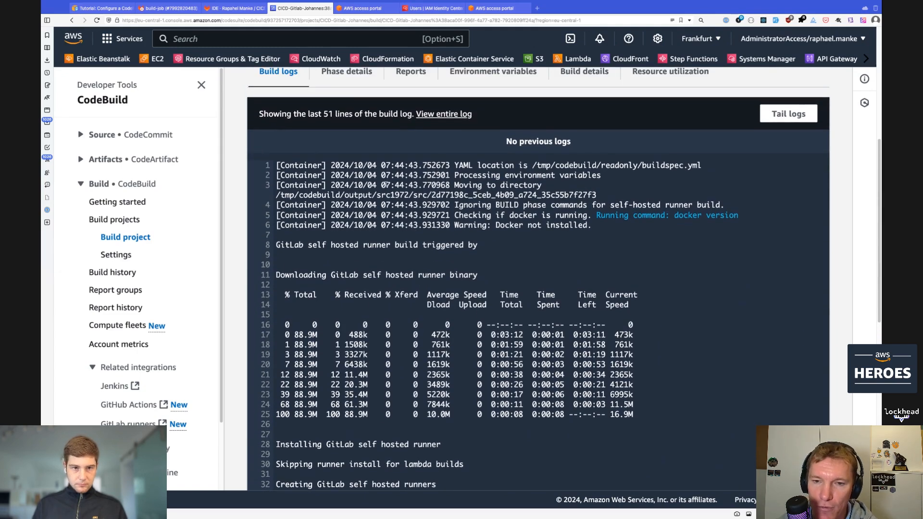
{"action": "scroll", "coordinate": [387, 198], "scroll_direction": "down", "scroll_amount": 5}
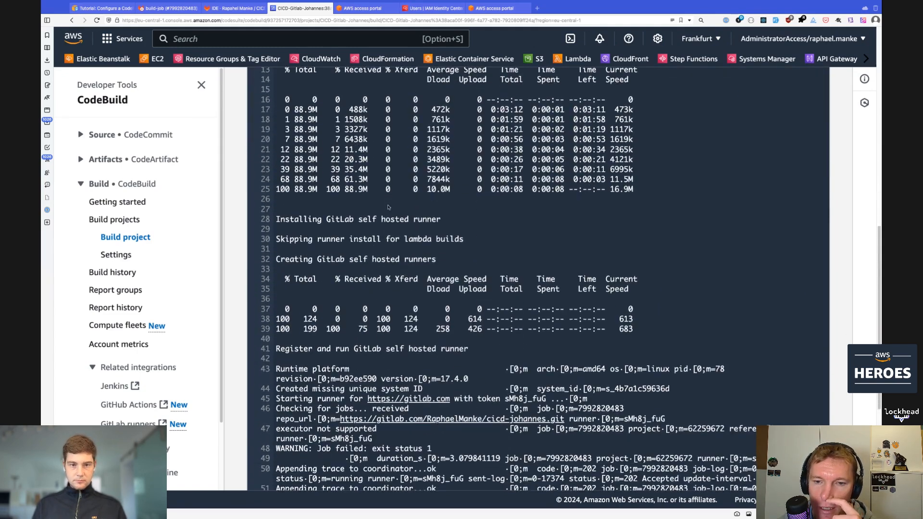
{"action": "scroll", "coordinate": [388, 207], "scroll_direction": "down", "scroll_amount": 5}
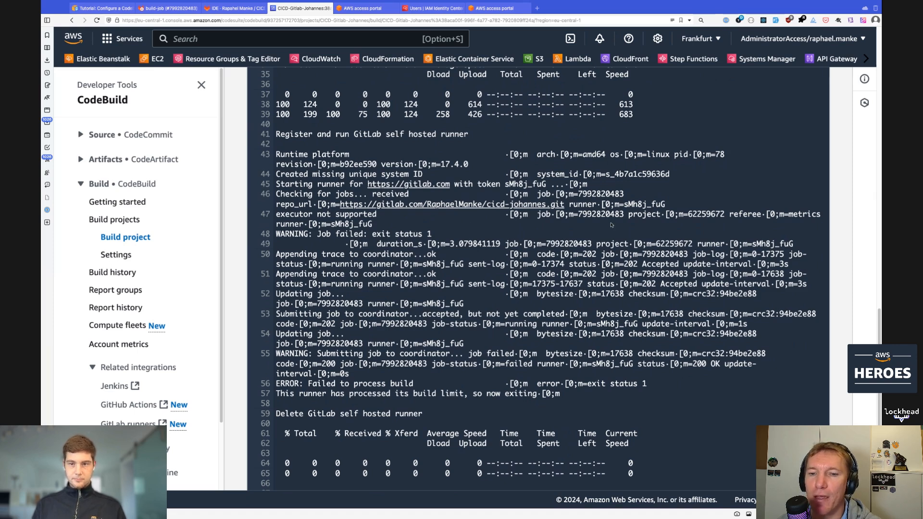
{"action": "scroll", "coordinate": [559, 215], "scroll_direction": "down", "scroll_amount": 2}
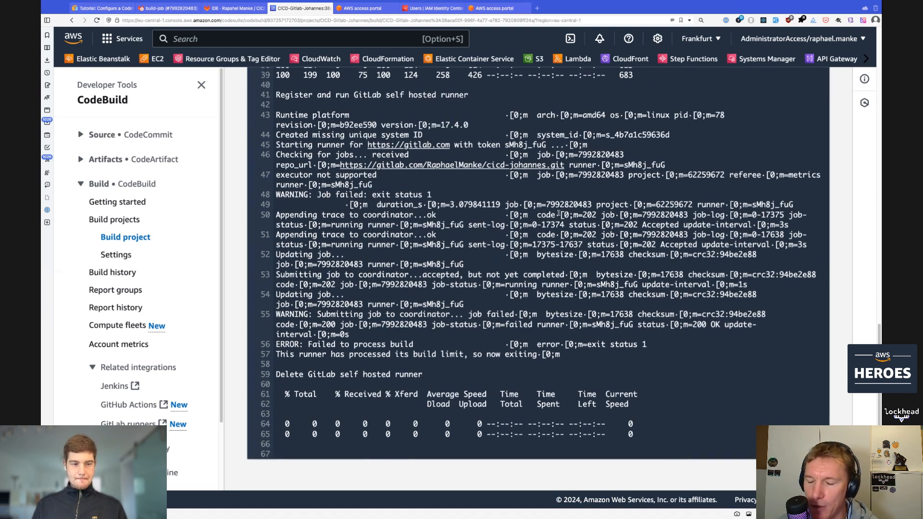
{"action": "scroll", "coordinate": [538, 272], "scroll_direction": "up", "scroll_amount": 5}
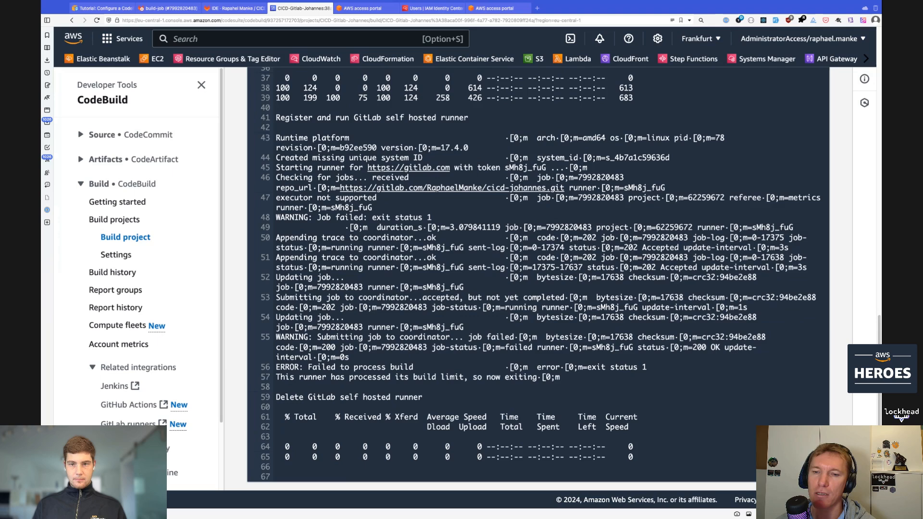
{"action": "scroll", "coordinate": [552, 204], "scroll_direction": "up", "scroll_amount": 10}
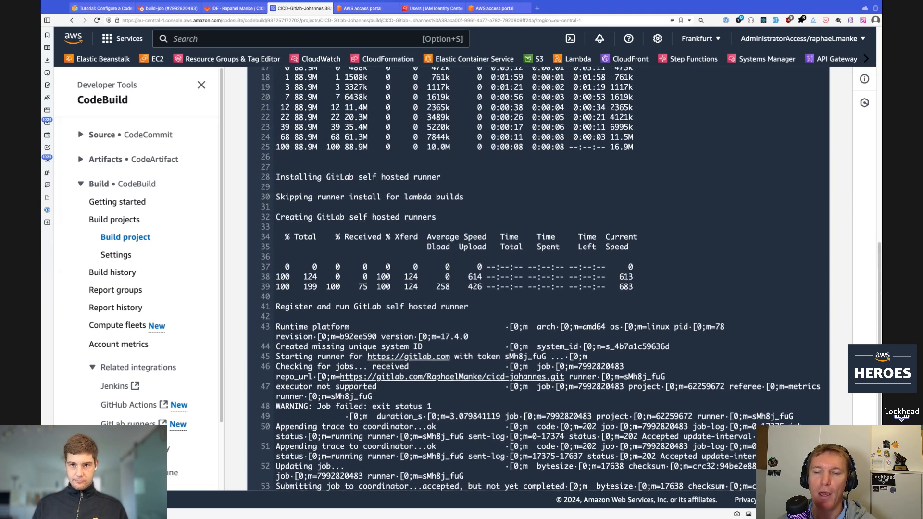
{"action": "scroll", "coordinate": [551, 204], "scroll_direction": "up", "scroll_amount": 1}
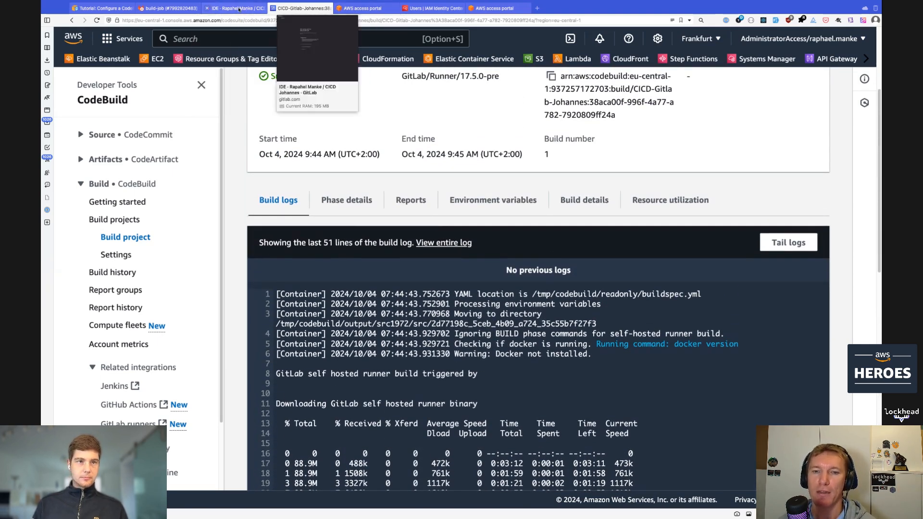
In the GitLab build-job log, highlight the failing 'aws ls s3' command, then go to the repository files.
{"action": "left_click", "coordinate": [166, 8]}
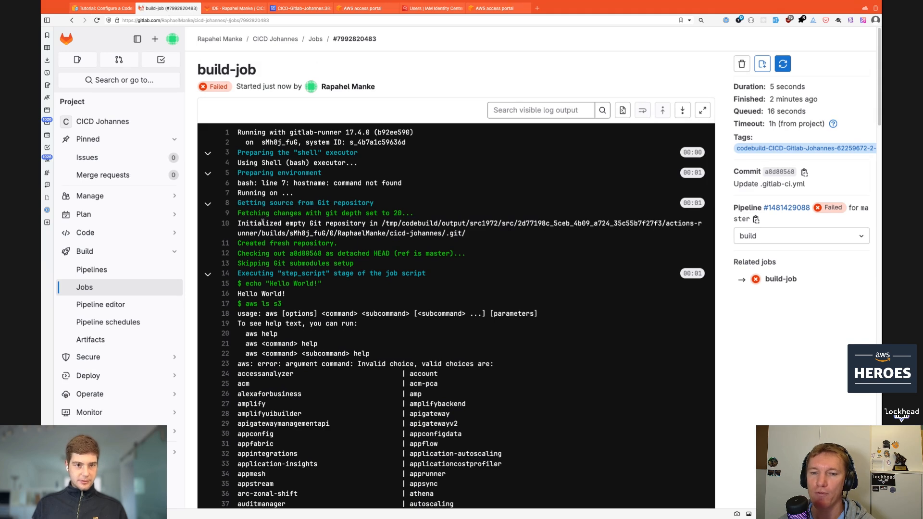
{"action": "left_click_drag", "start_coordinate": [240, 284], "coordinate": [322, 284]}
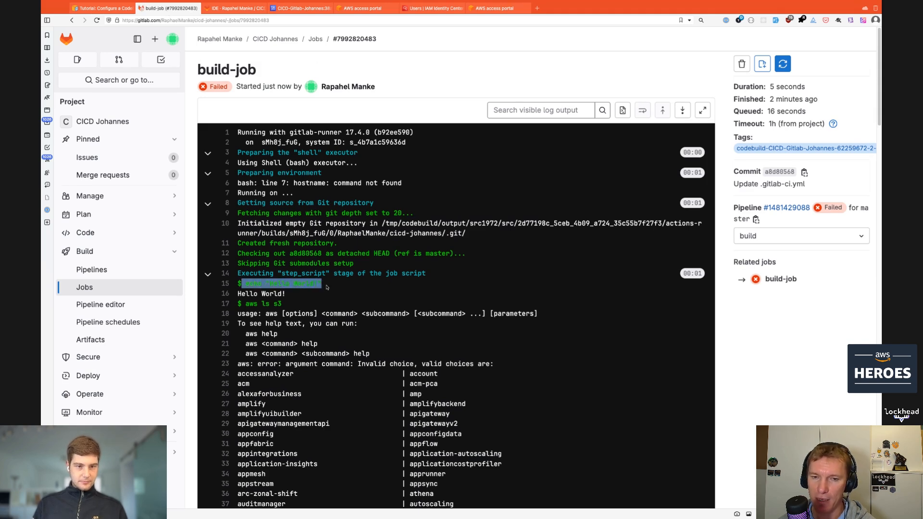
{"action": "scroll", "coordinate": [323, 287], "scroll_direction": "down", "scroll_amount": 2}
{"action": "left_click_drag", "start_coordinate": [244, 249], "coordinate": [283, 249]}
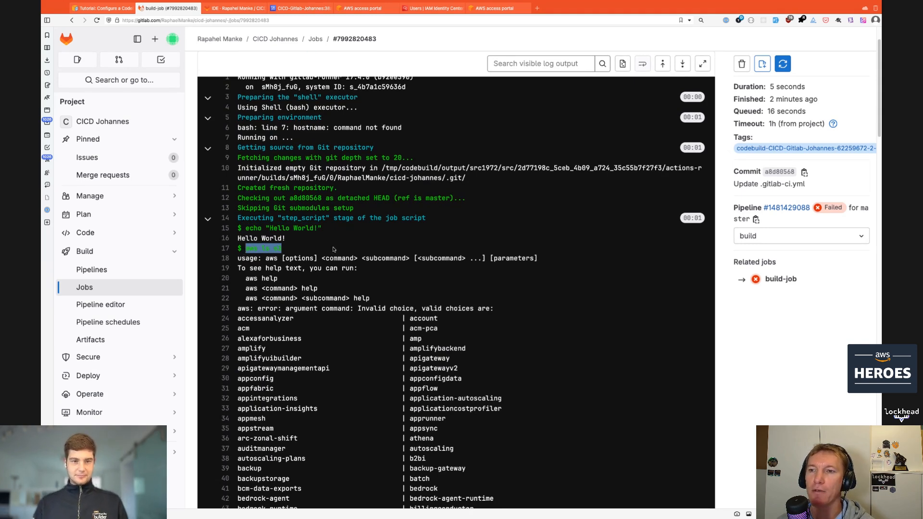
{"action": "scroll", "coordinate": [335, 248], "scroll_direction": "down", "scroll_amount": 1}
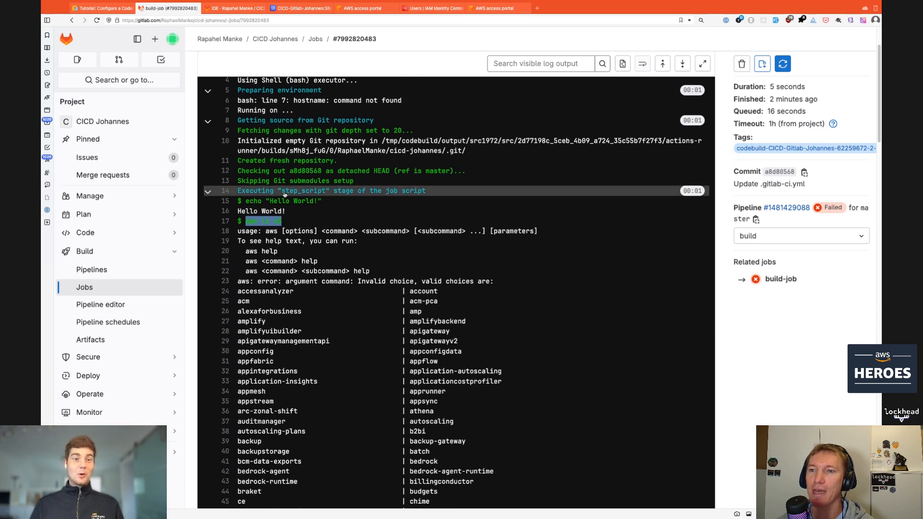
{"action": "scroll", "coordinate": [136, 295], "scroll_direction": "up", "scroll_amount": 2}
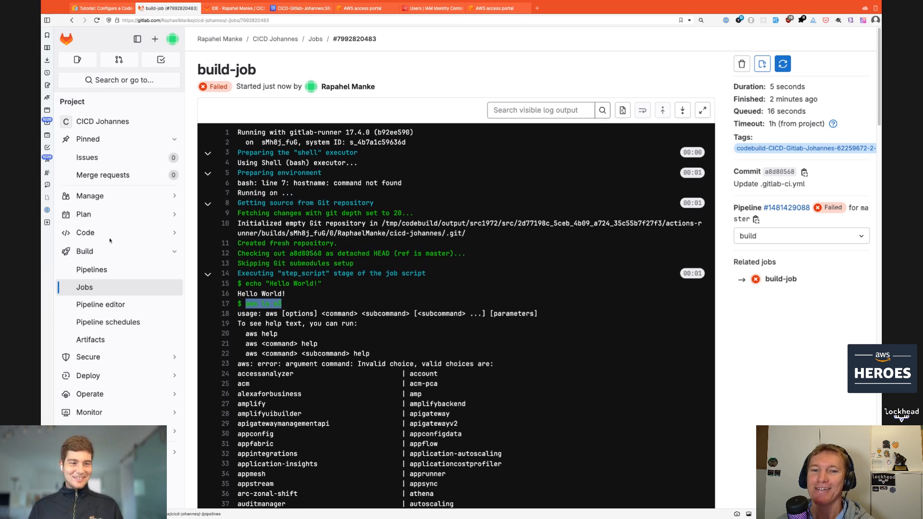
{"action": "mouse_move", "coordinate": [126, 236]}
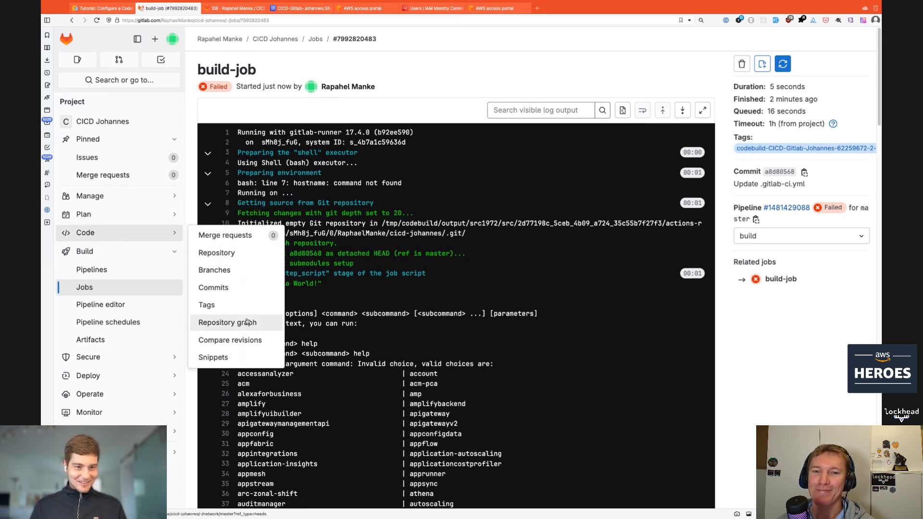
{"action": "mouse_move", "coordinate": [161, 234]}
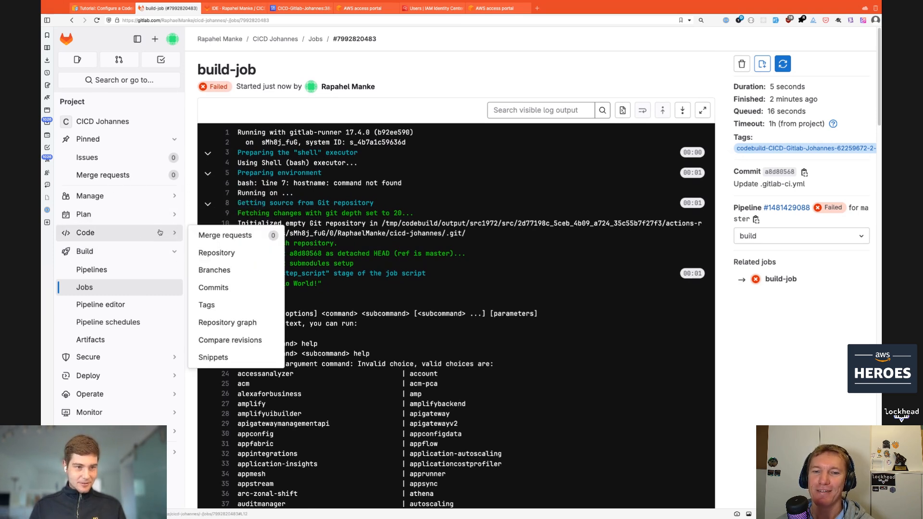
{"action": "left_click", "coordinate": [220, 256]}
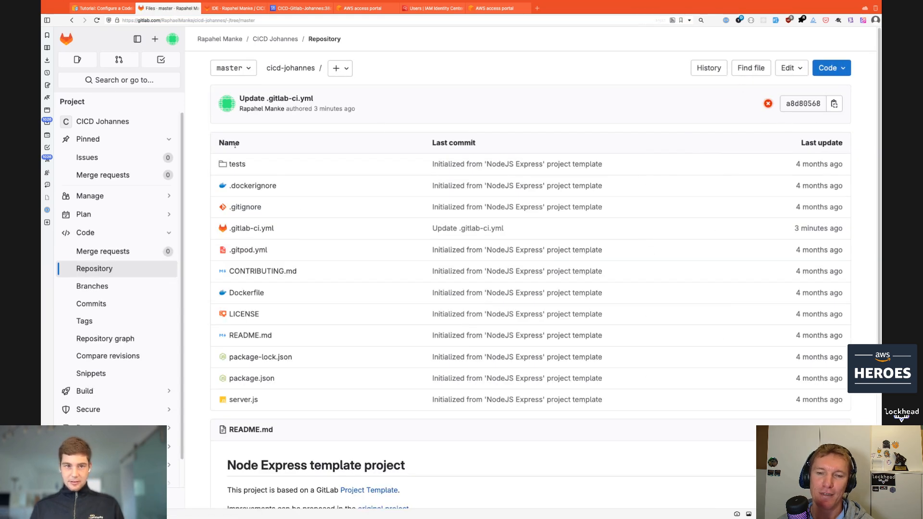
Edit .gitlab-ci.yml as a single file and correct 'aws ls s3' to 'aws s3 ls'.
{"action": "left_click", "coordinate": [252, 229]}
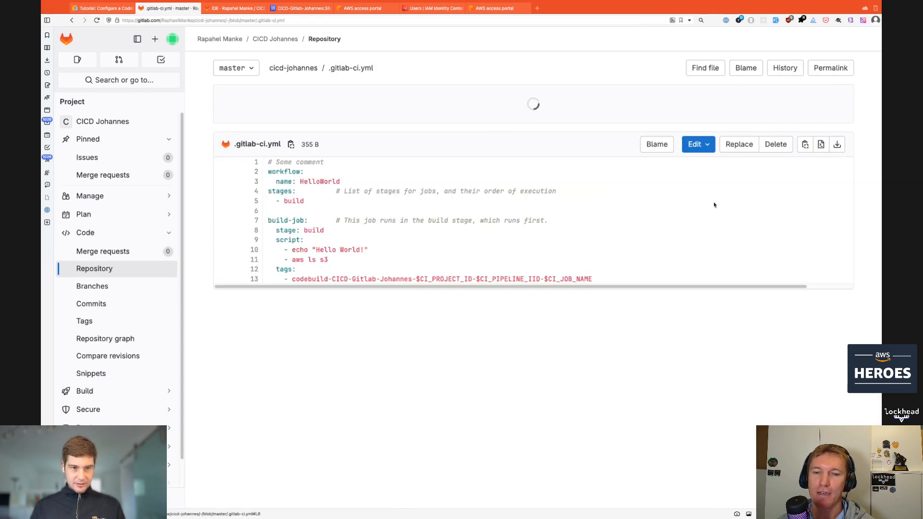
{"action": "left_click", "coordinate": [703, 145]}
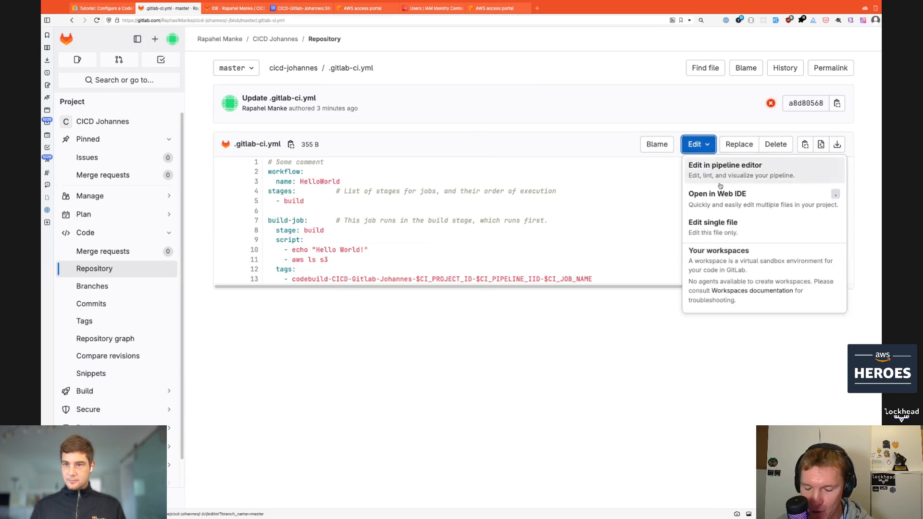
{"action": "left_click", "coordinate": [714, 229]}
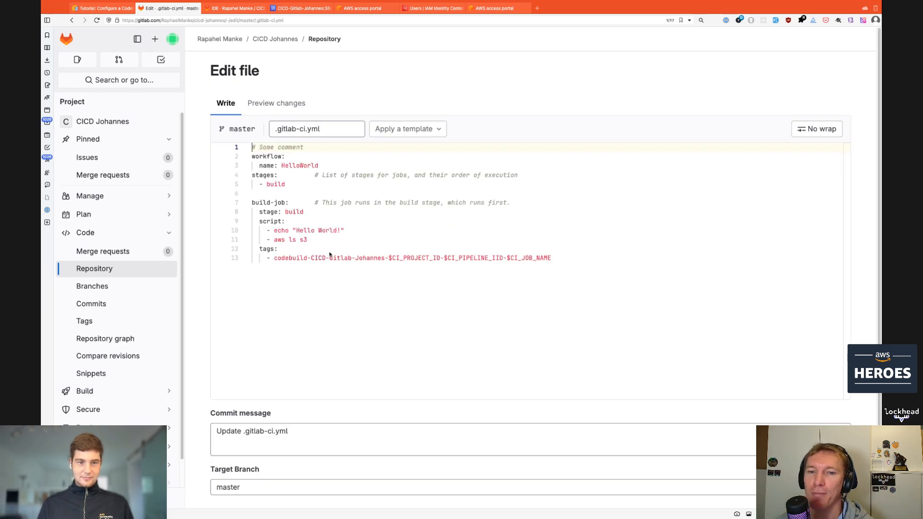
{"action": "double_click", "coordinate": [294, 240]}
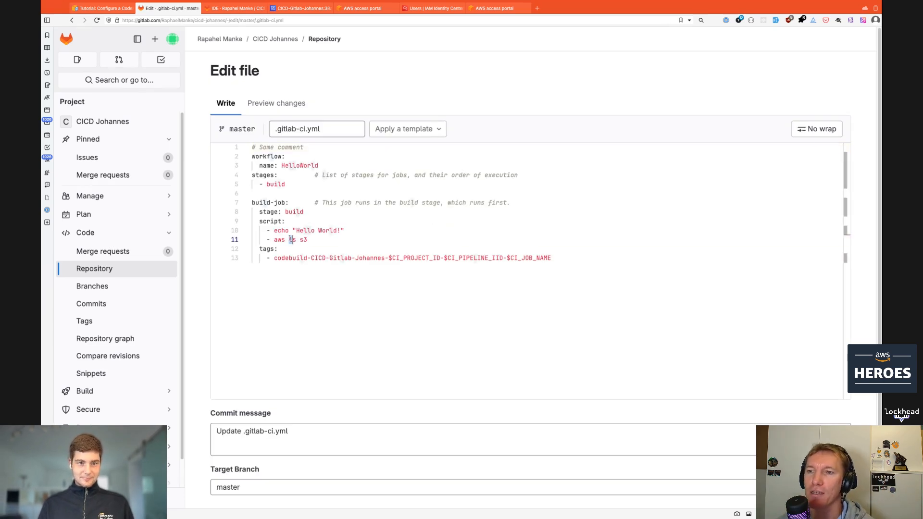
{"action": "key", "text": "BackSpace"}
{"action": "key", "text": "Delete"}
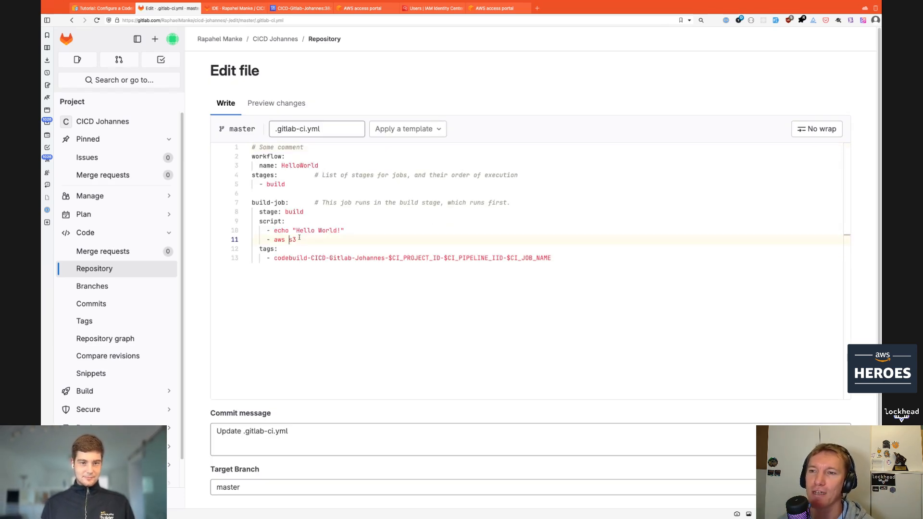
{"action": "type", "text": "ls"}
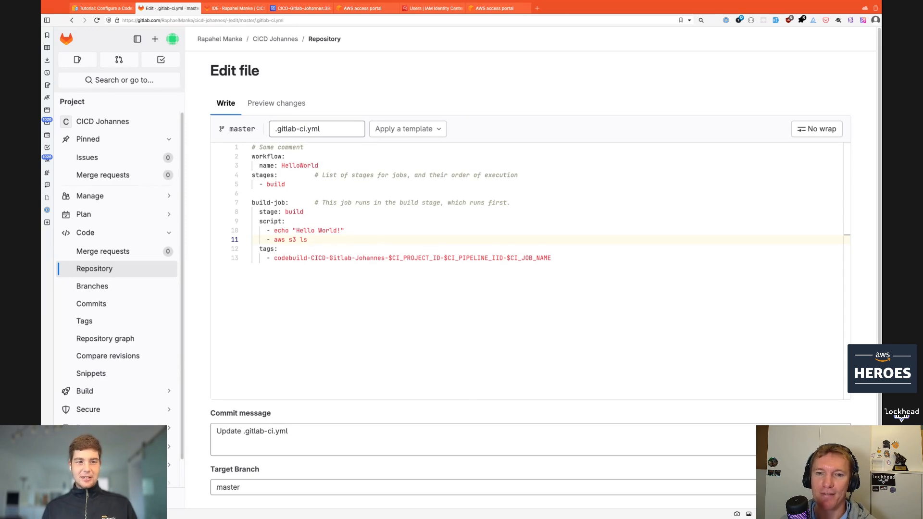
Add an 'aws sts get-caller-identity' script line below the echo command.
{"action": "key", "text": "Up"}
{"action": "key", "text": "super+Right"}
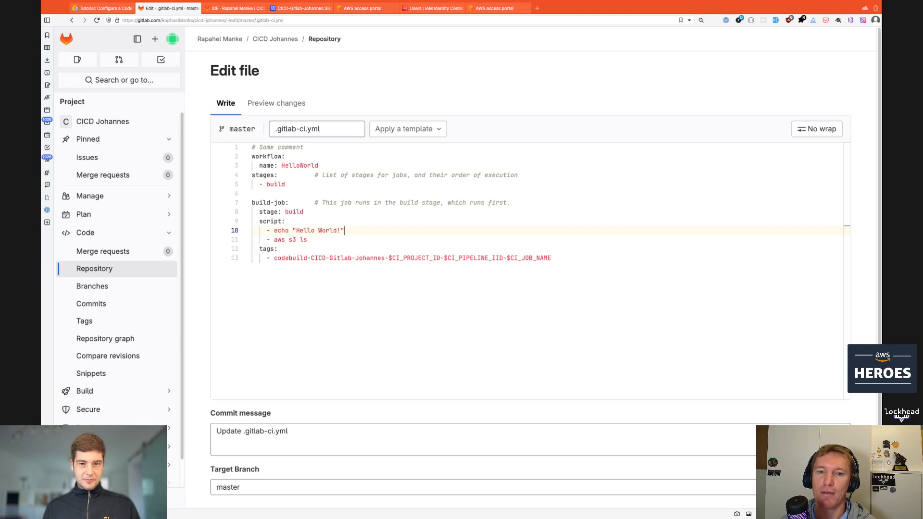
{"action": "key", "text": "Return"}
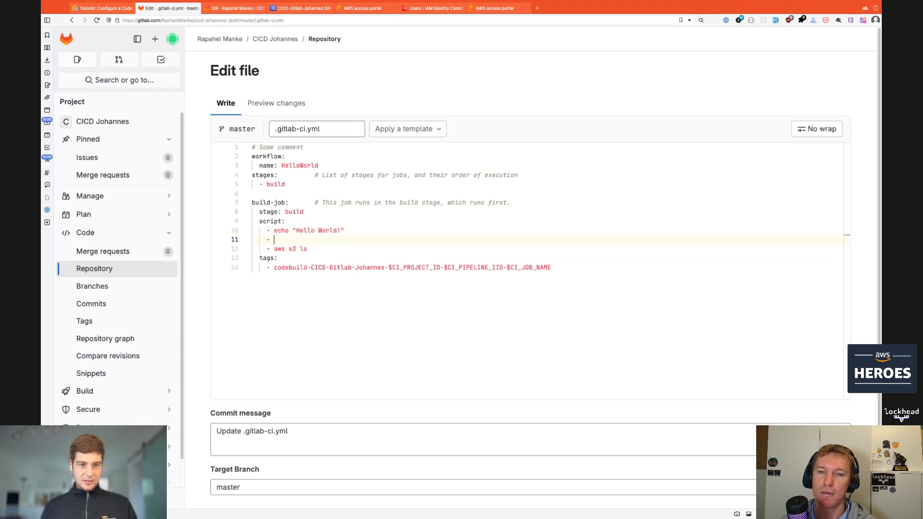
{"action": "type", "text": "aws "}
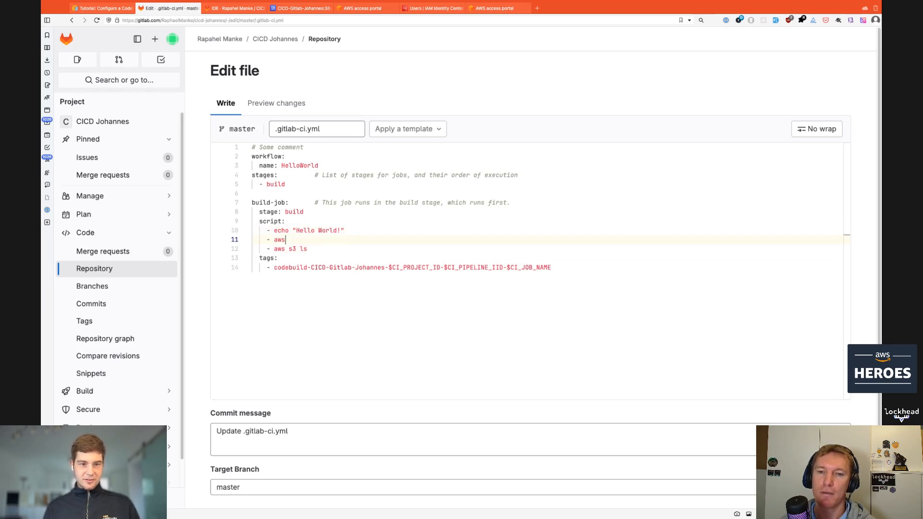
{"action": "type", "text": "sts"}
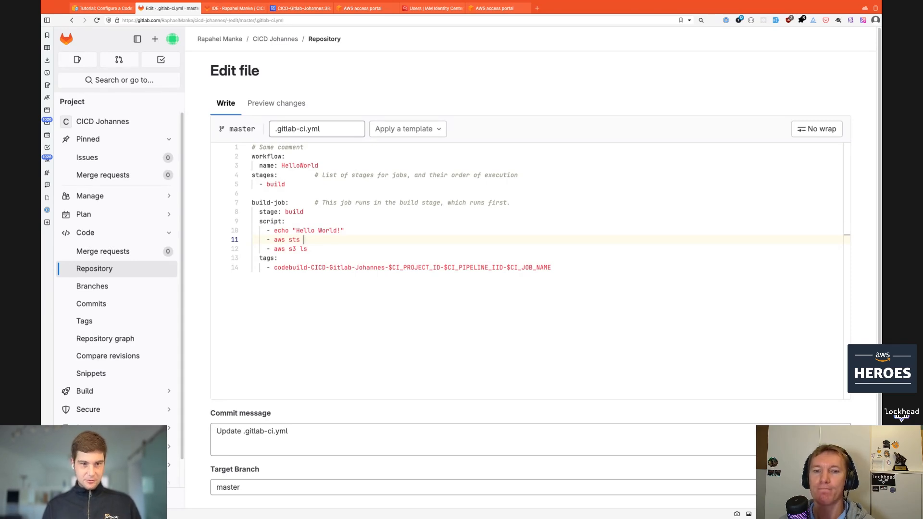
{"action": "type", "text": " get-caller"}
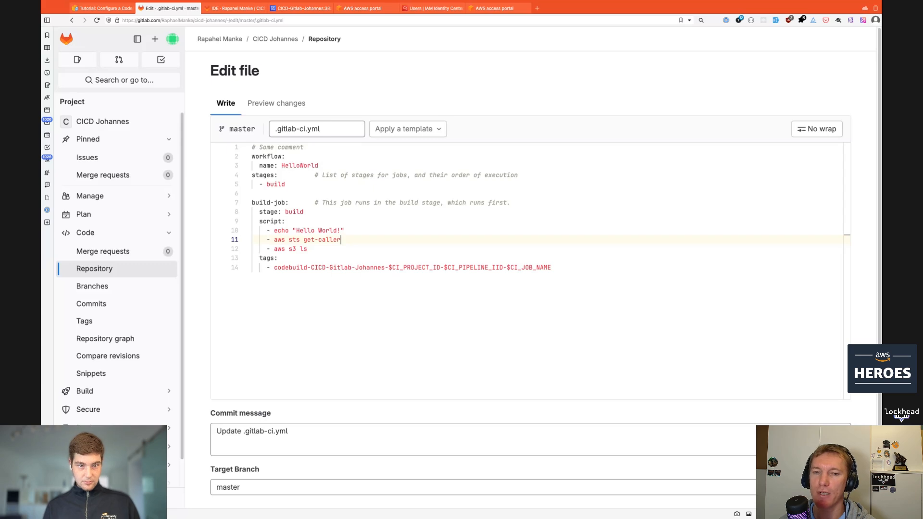
{"action": "type", "text": "-iden"}
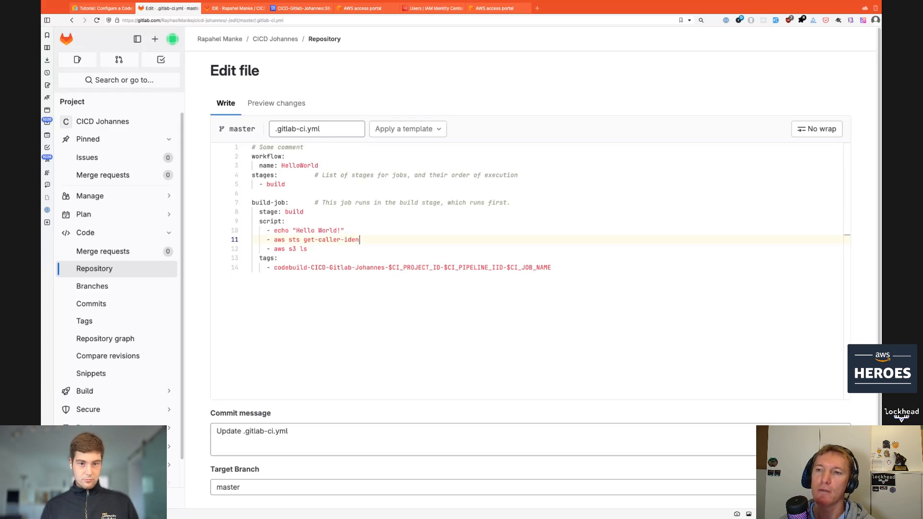
{"action": "type", "text": "tif"}
{"action": "key", "text": "BackSpace"}
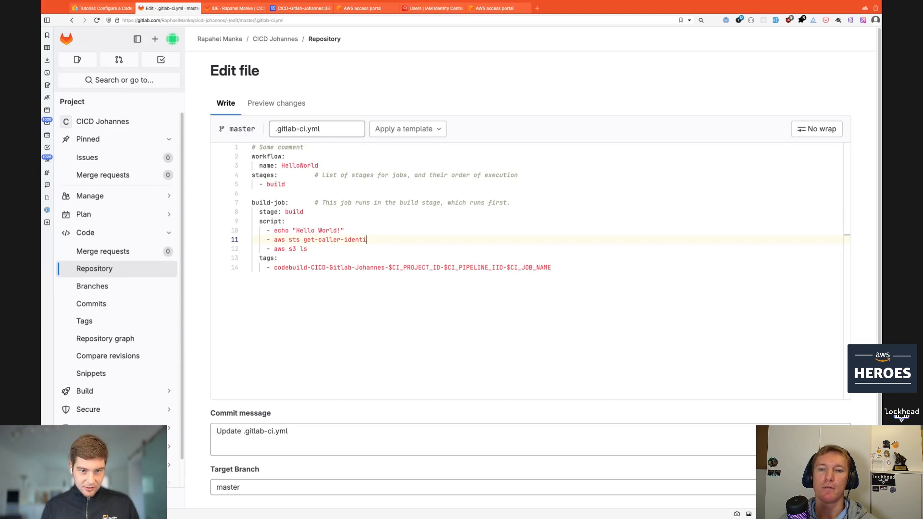
{"action": "type", "text": "ty"}
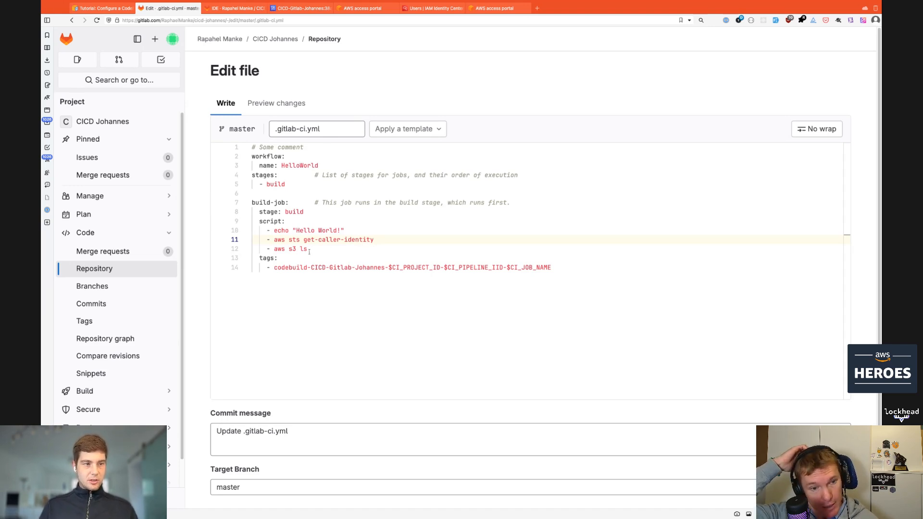
{"action": "scroll", "coordinate": [775, 410], "scroll_direction": "down", "scroll_amount": 3}
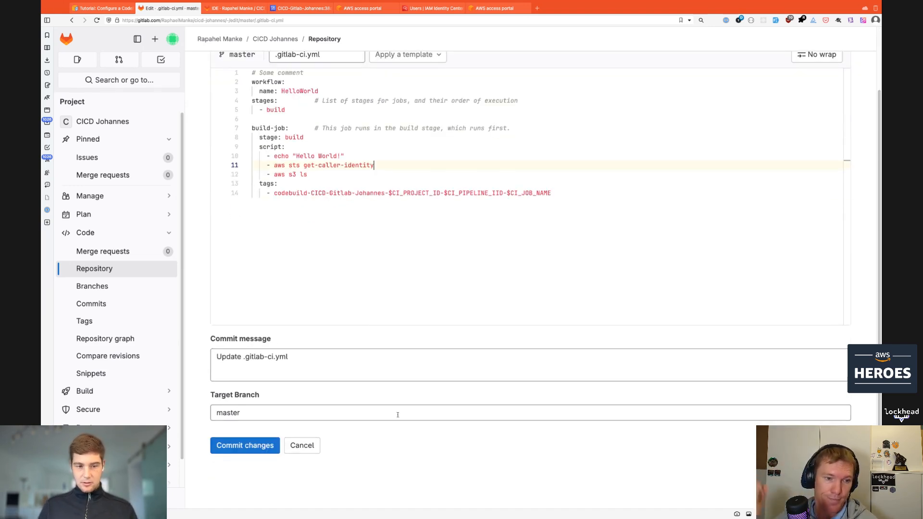
Commit the .gitlab-ci.yml changes to master and view the project's pipelines list.
{"action": "left_click", "coordinate": [244, 454]}
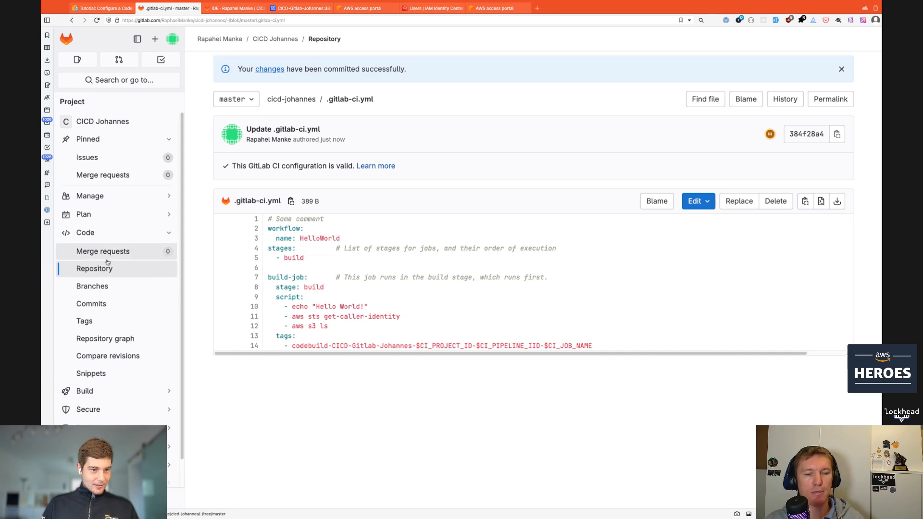
{"action": "mouse_move", "coordinate": [138, 391]}
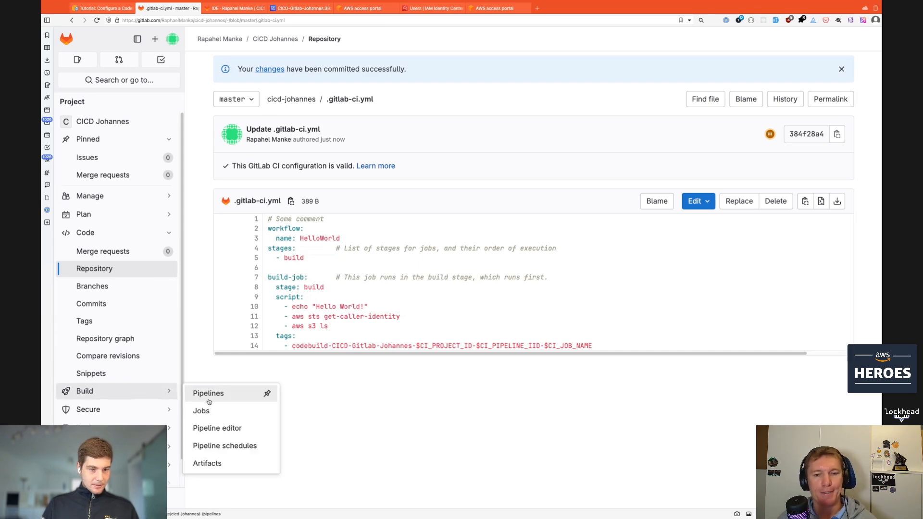
{"action": "left_click", "coordinate": [262, 394]}
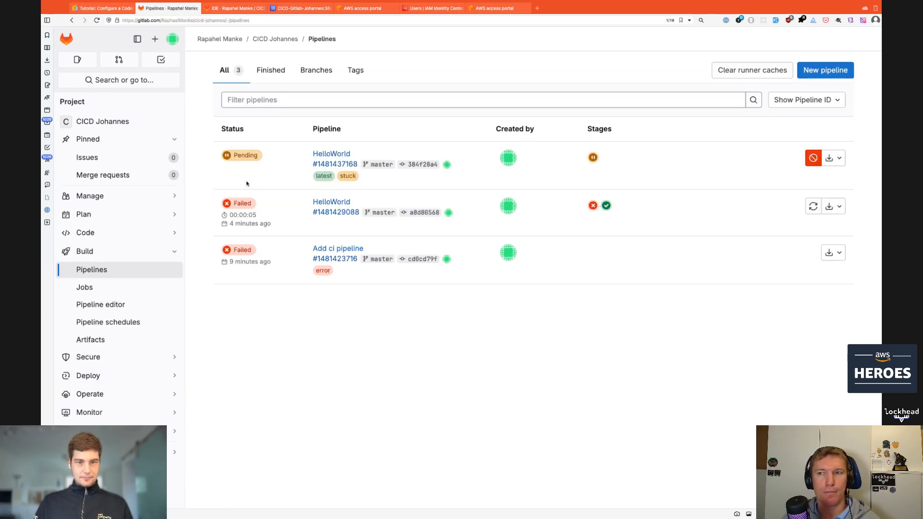
Open the new HelloWorld pipeline's build-job log and highlight the caller identity, assumed role and denied aws s3 ls.
{"action": "left_click", "coordinate": [335, 153]}
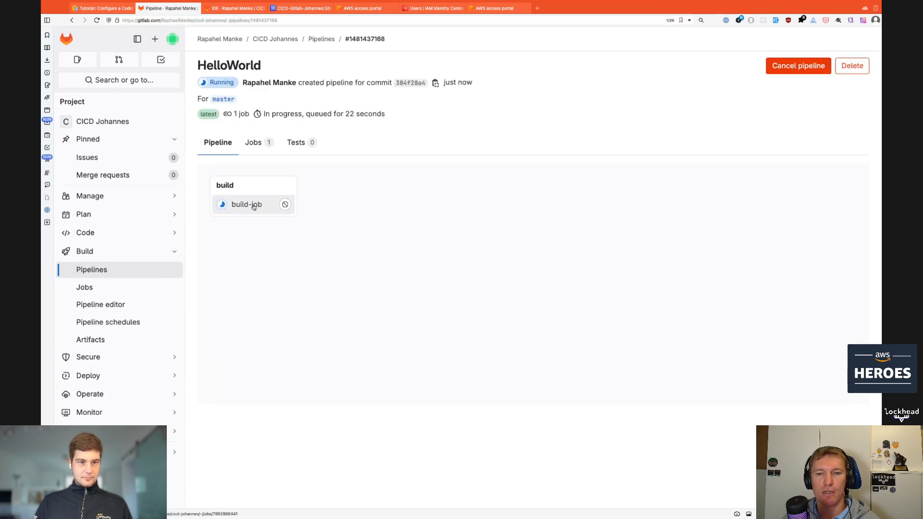
{"action": "left_click", "coordinate": [246, 204]}
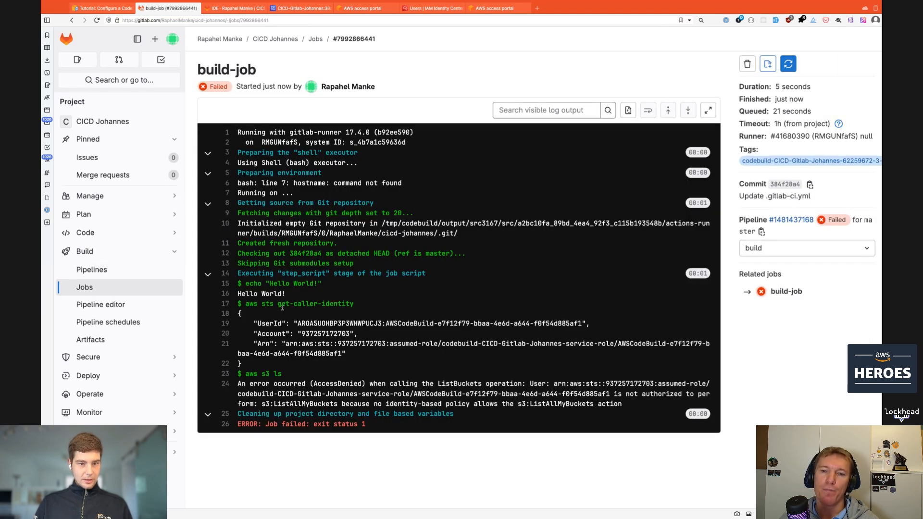
{"action": "left_click_drag", "start_coordinate": [244, 304], "coordinate": [354, 304]}
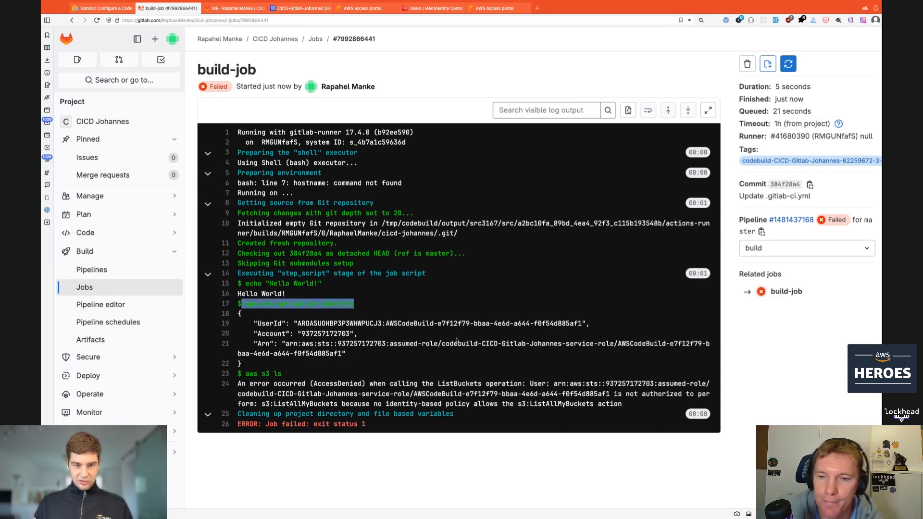
{"action": "left_click_drag", "start_coordinate": [395, 343], "coordinate": [450, 343]}
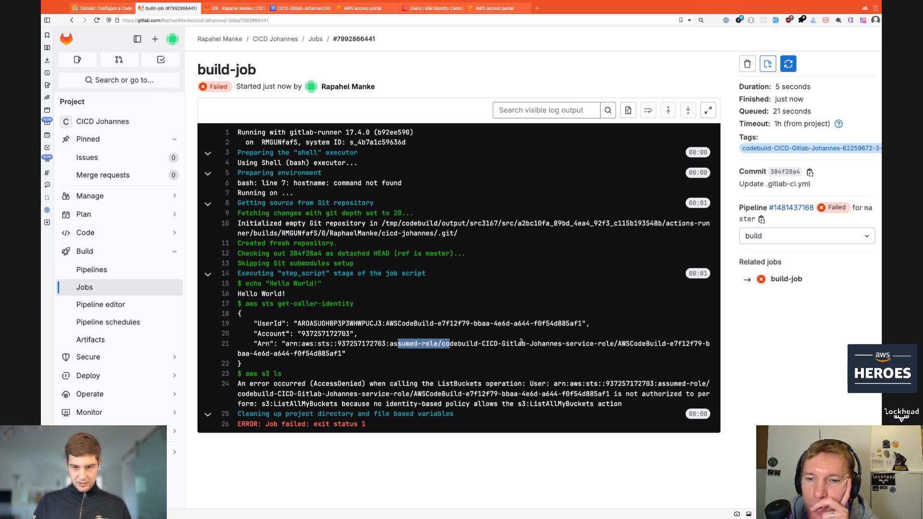
{"action": "left_click", "coordinate": [587, 343]}
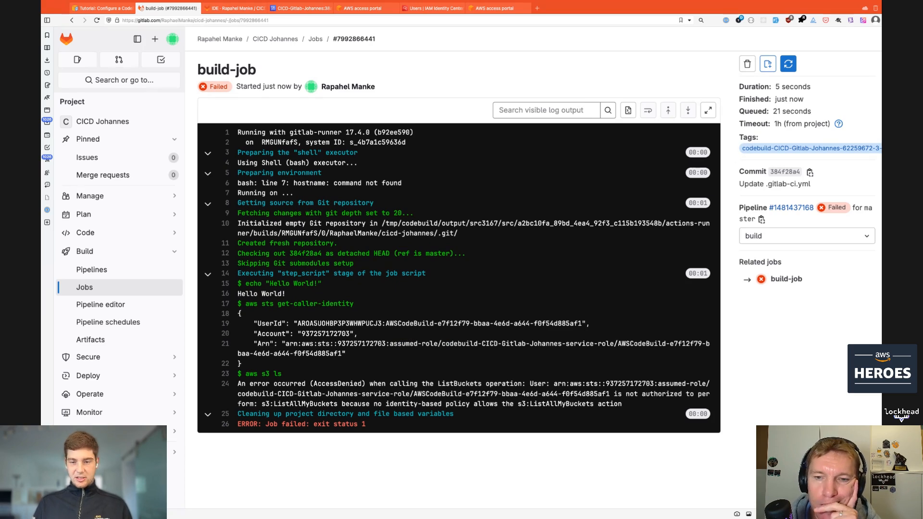
{"action": "triple_click", "coordinate": [246, 375]}
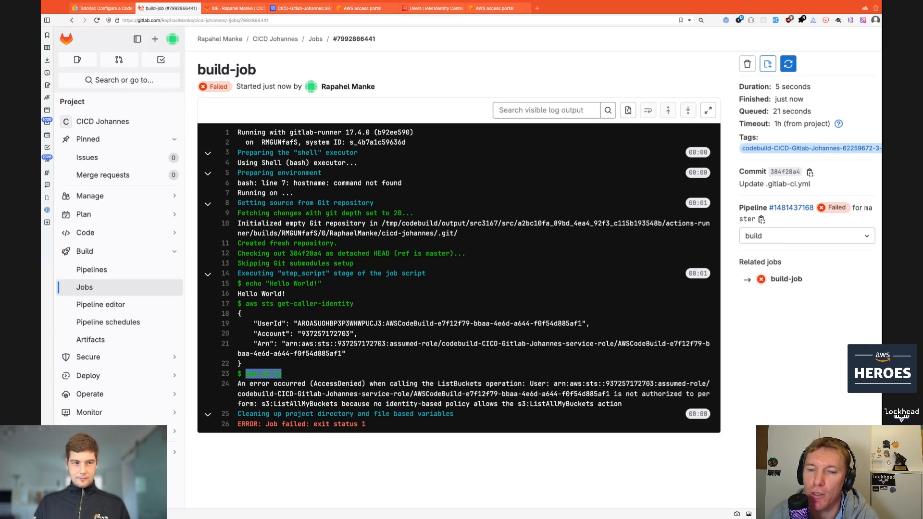
Return to CodeBuild and open the CICD-Gitlab-Johannes build project page.
{"action": "left_click", "coordinate": [301, 8]}
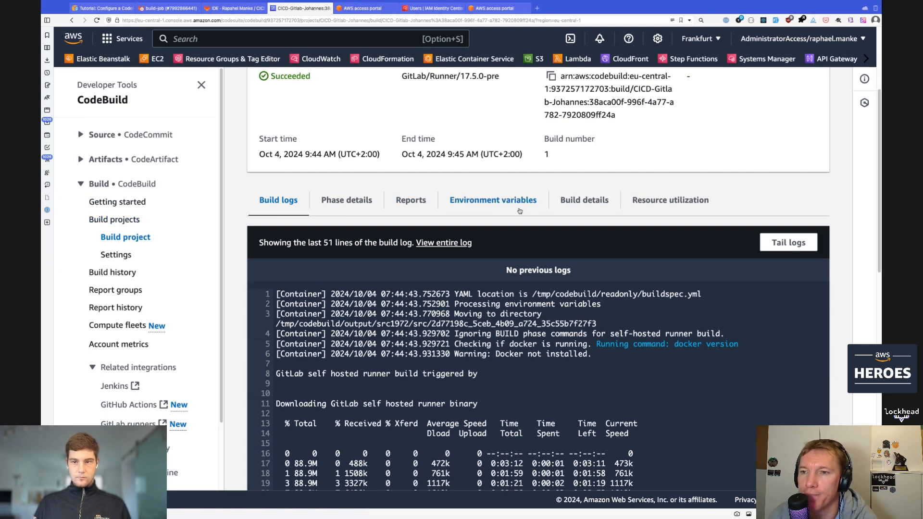
{"action": "scroll", "coordinate": [521, 211], "scroll_direction": "up", "scroll_amount": 4}
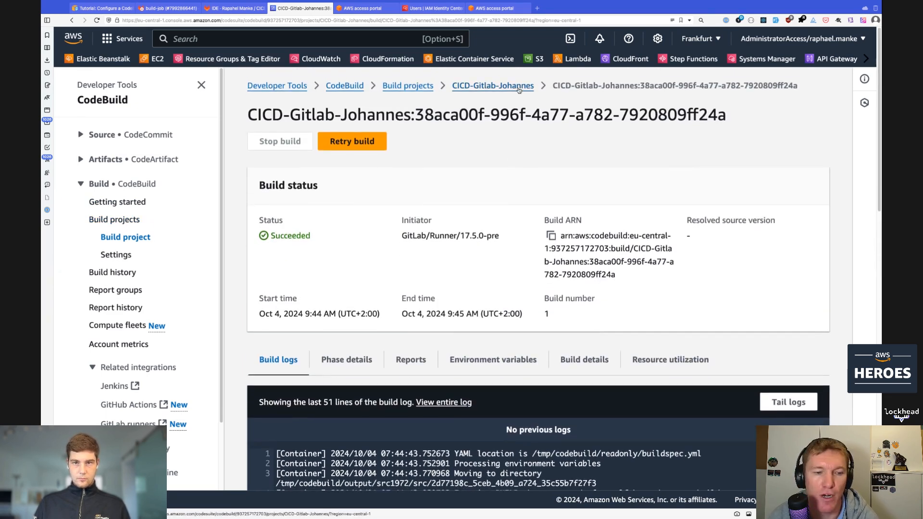
{"action": "left_click", "coordinate": [519, 90]}
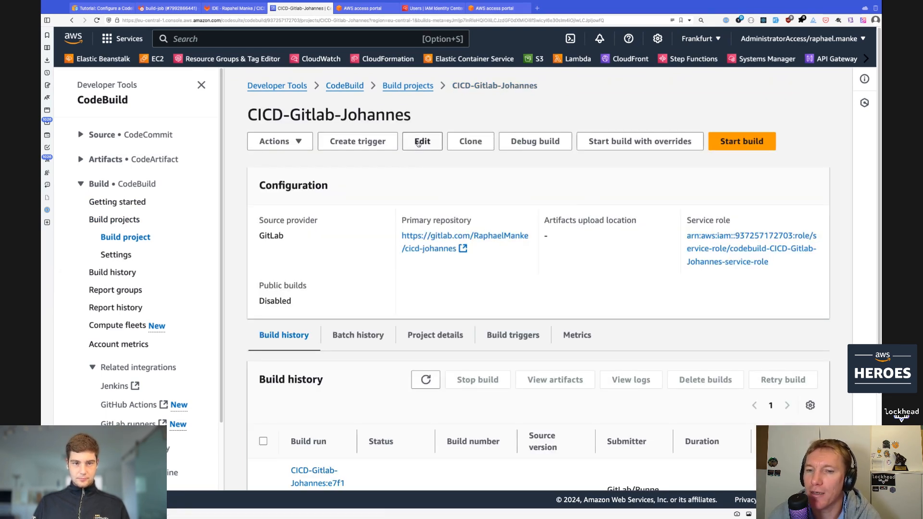
Open the codebuild-CICD-Gitlab-Johannes-service-role in IAM and begin attaching policies to it.
{"action": "left_click", "coordinate": [726, 254]}
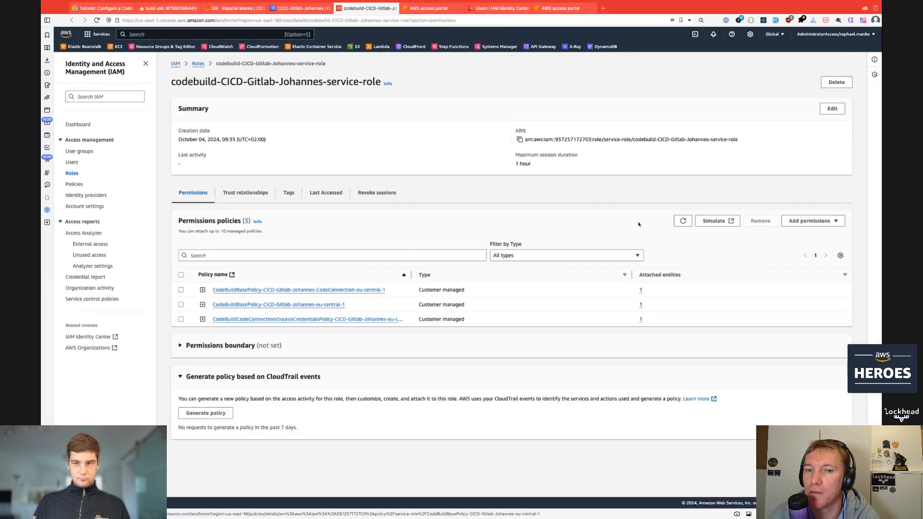
{"action": "left_click", "coordinate": [825, 224]}
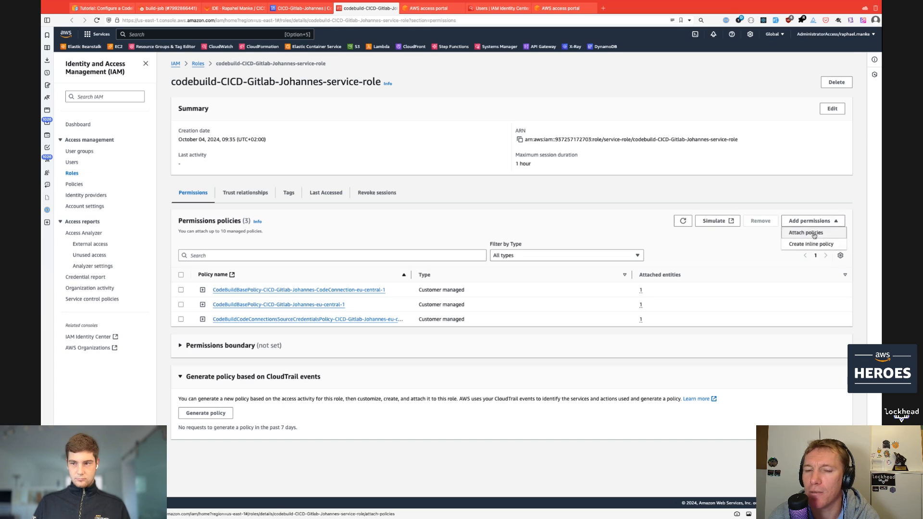
{"action": "left_click", "coordinate": [816, 233]}
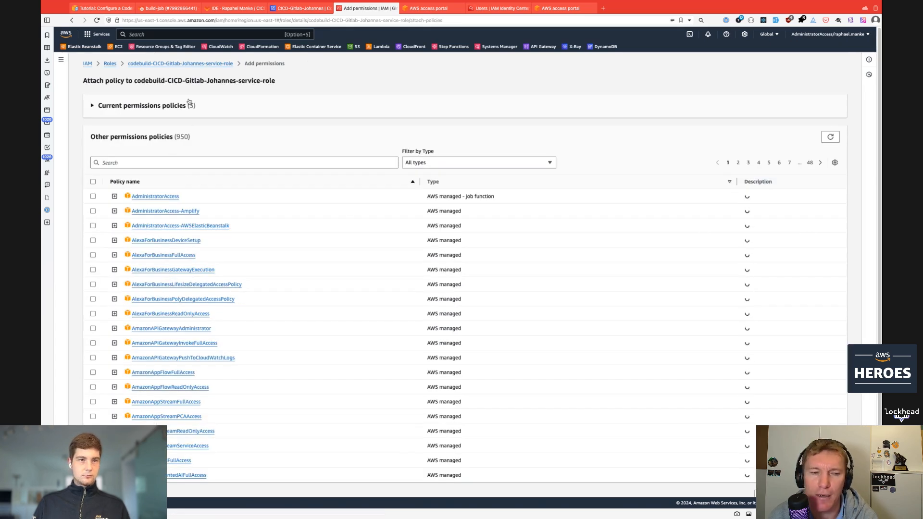
Scroll the CodeBuild GitLab runner guide to the YAML examples overriding image and instance-size via tags.
{"action": "left_click", "coordinate": [102, 8]}
{"action": "scroll", "coordinate": [234, 230], "scroll_direction": "down", "scroll_amount": 2}
{"action": "scroll", "coordinate": [234, 230], "scroll_direction": "down", "scroll_amount": 4}
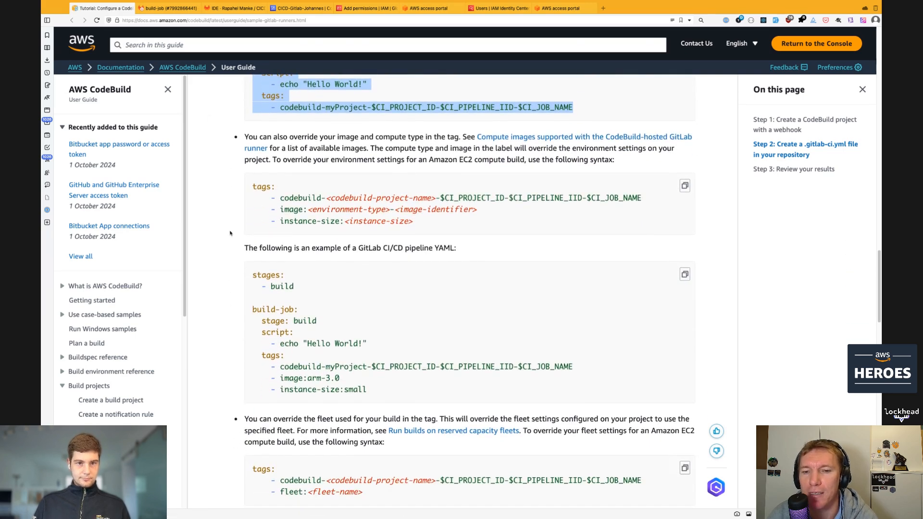
{"action": "scroll", "coordinate": [230, 233], "scroll_direction": "down", "scroll_amount": 1}
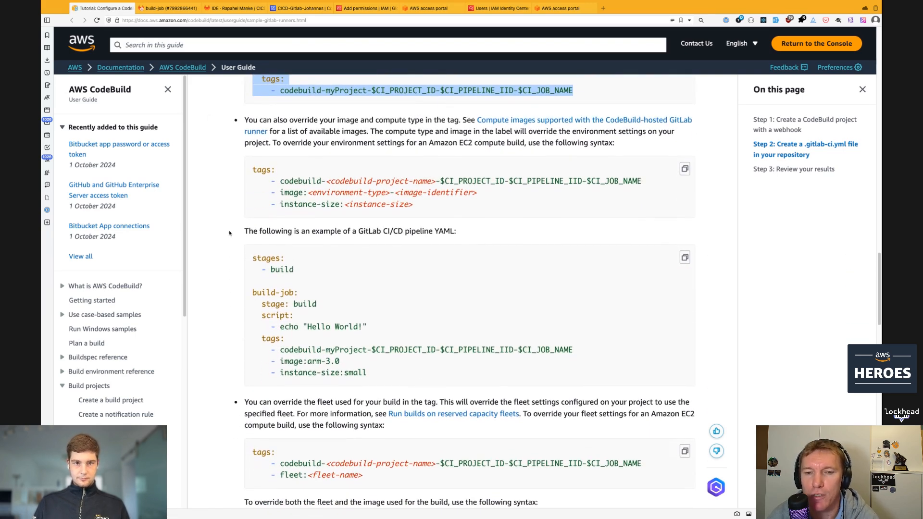
{"action": "scroll", "coordinate": [229, 234], "scroll_direction": "down", "scroll_amount": 3}
{"action": "scroll", "coordinate": [250, 223], "scroll_direction": "down", "scroll_amount": 5}
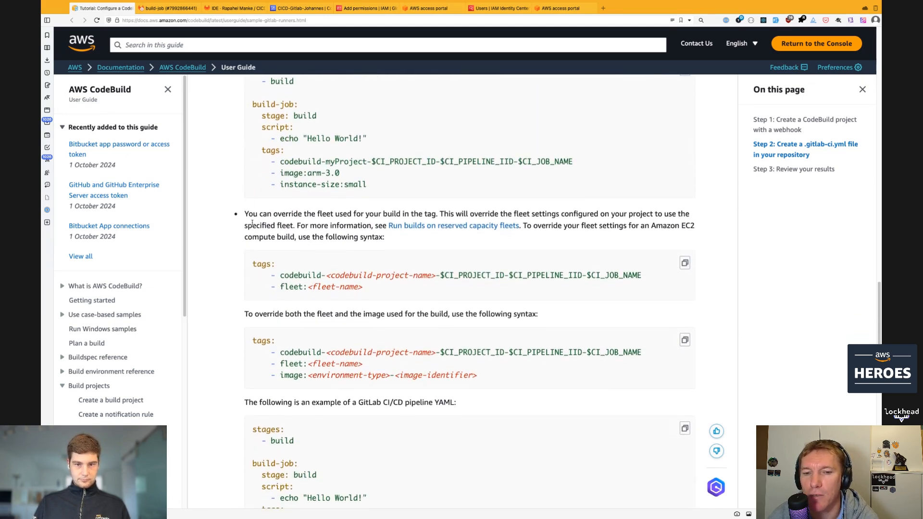
{"action": "scroll", "coordinate": [251, 253], "scroll_direction": "down", "scroll_amount": 3}
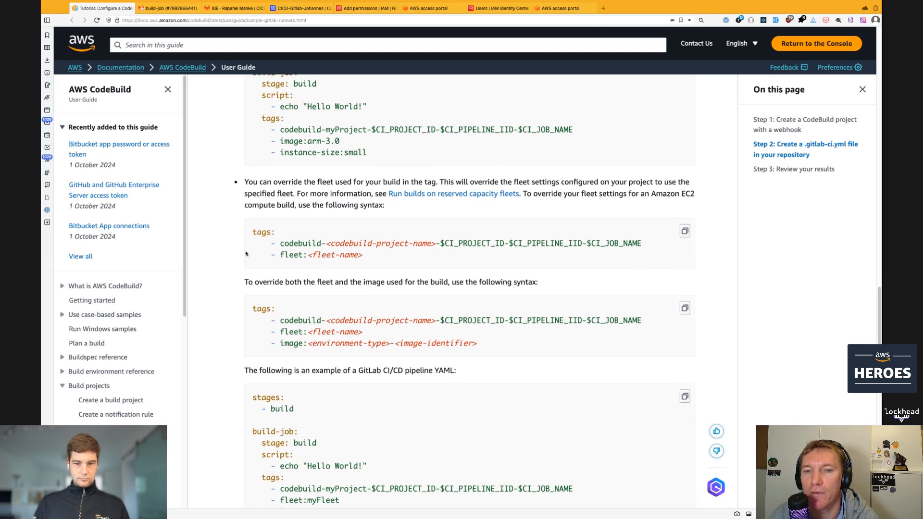
{"action": "scroll", "coordinate": [246, 253], "scroll_direction": "down", "scroll_amount": 1}
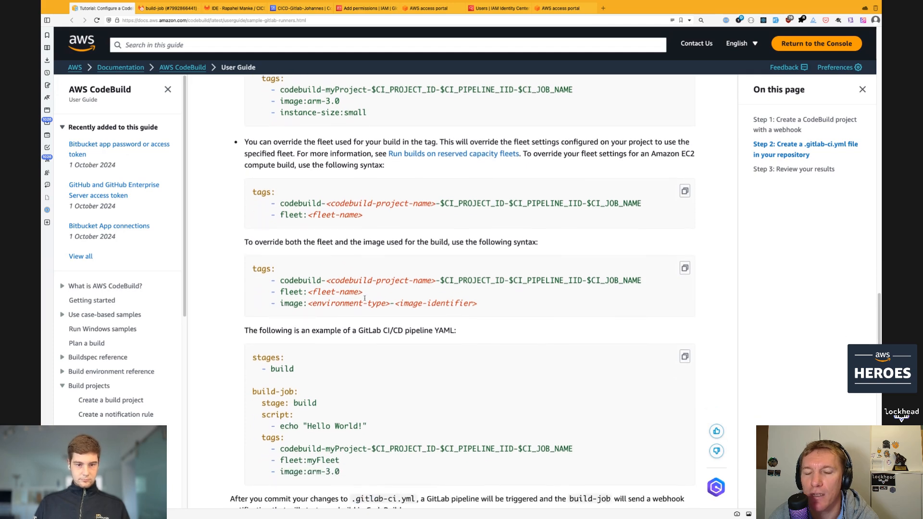
{"action": "scroll", "coordinate": [363, 291], "scroll_direction": "down", "scroll_amount": 5}
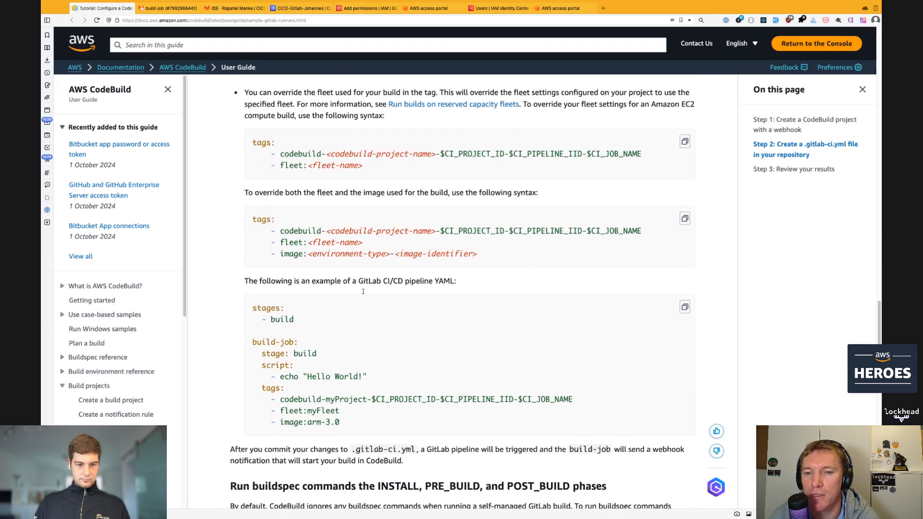
{"action": "scroll", "coordinate": [345, 287], "scroll_direction": "down", "scroll_amount": 2}
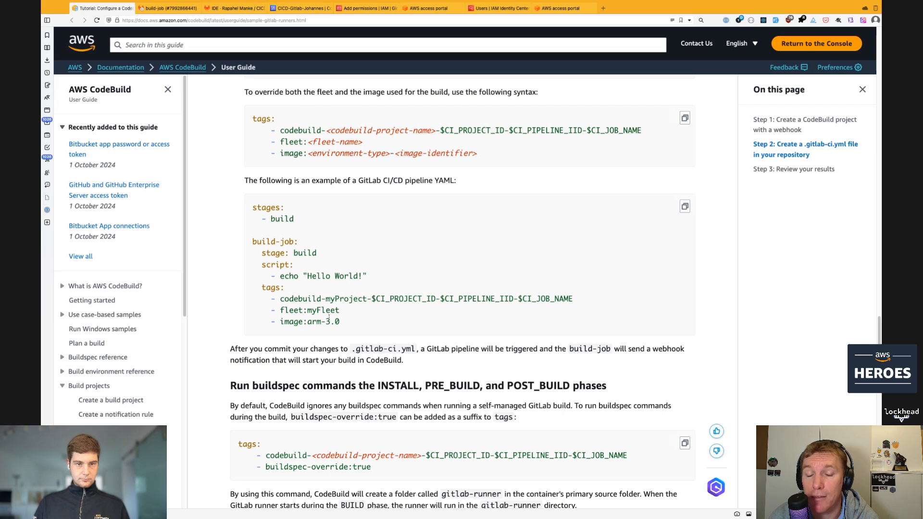
{"action": "scroll", "coordinate": [329, 317], "scroll_direction": "up", "scroll_amount": 1}
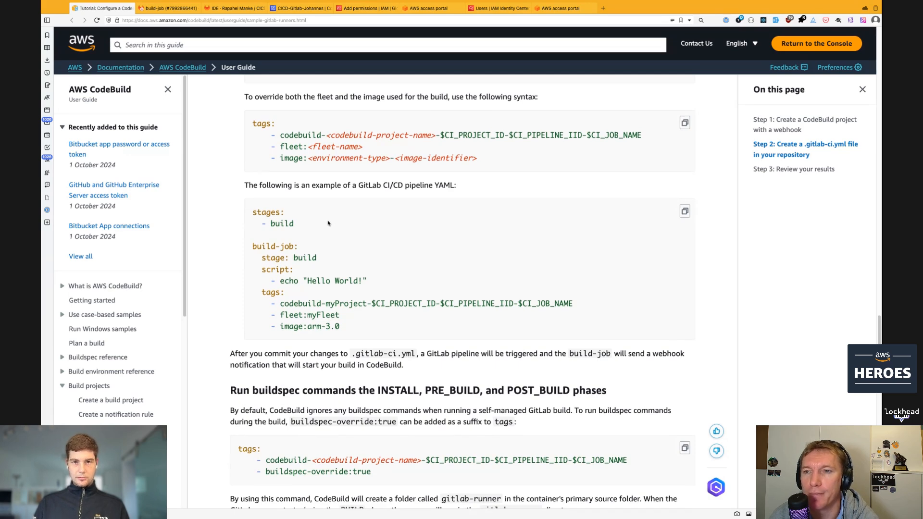
{"action": "scroll", "coordinate": [329, 223], "scroll_direction": "down", "scroll_amount": 2}
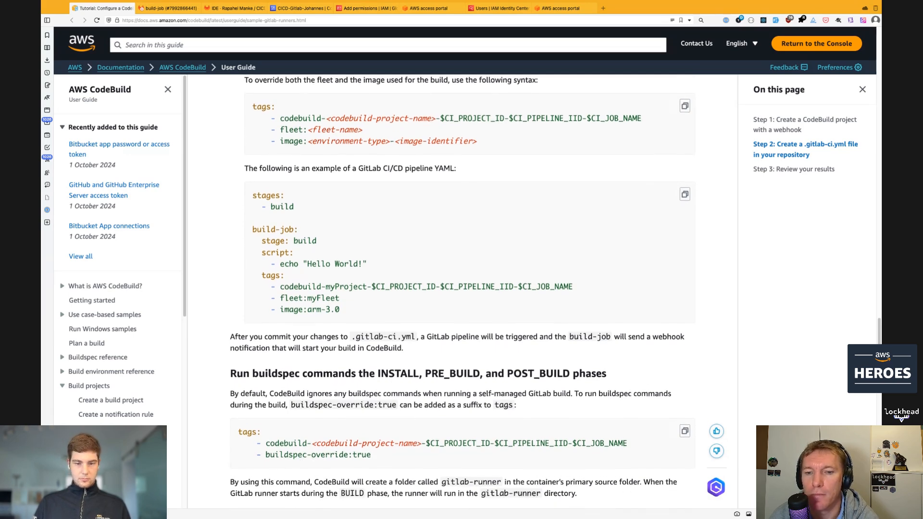
{"action": "scroll", "coordinate": [460, 289], "scroll_direction": "down", "scroll_amount": 2}
{"action": "scroll", "coordinate": [460, 289], "scroll_direction": "up", "scroll_amount": 1}
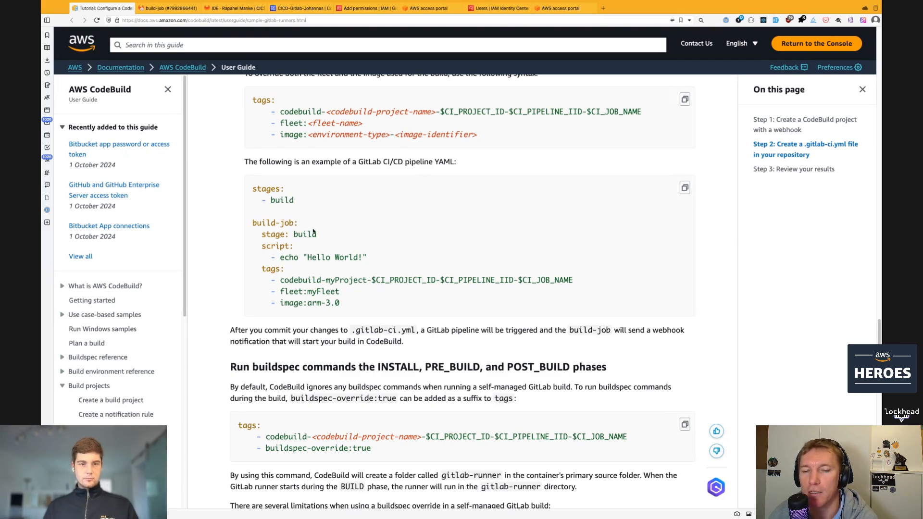
{"action": "scroll", "coordinate": [313, 232], "scroll_direction": "up", "scroll_amount": 1}
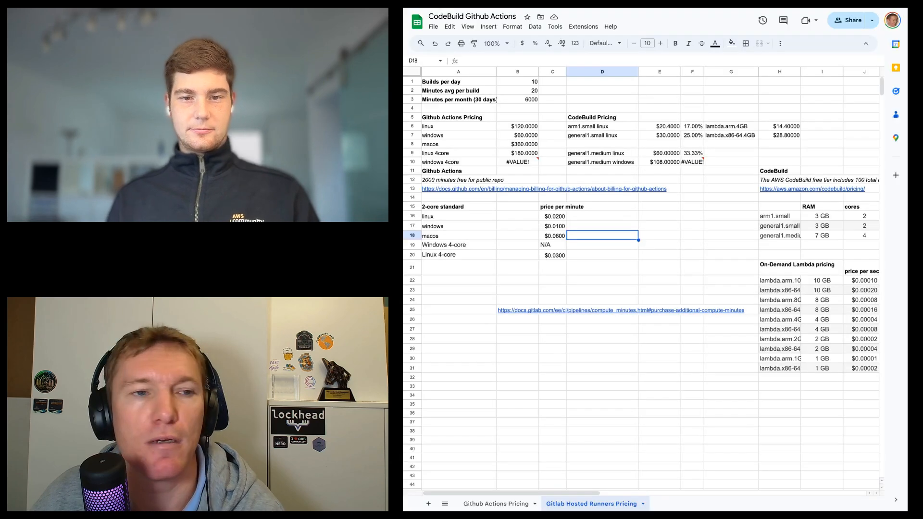
Inspect the Builds per day, Minutes avg per build and Minutes per month cells (6000 minutes).
{"action": "left_click", "coordinate": [507, 300]}
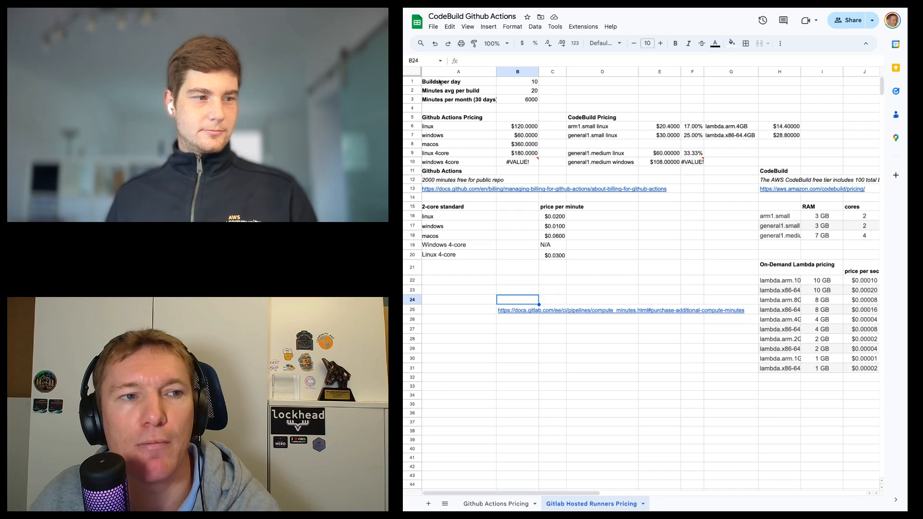
{"action": "left_click", "coordinate": [524, 83]}
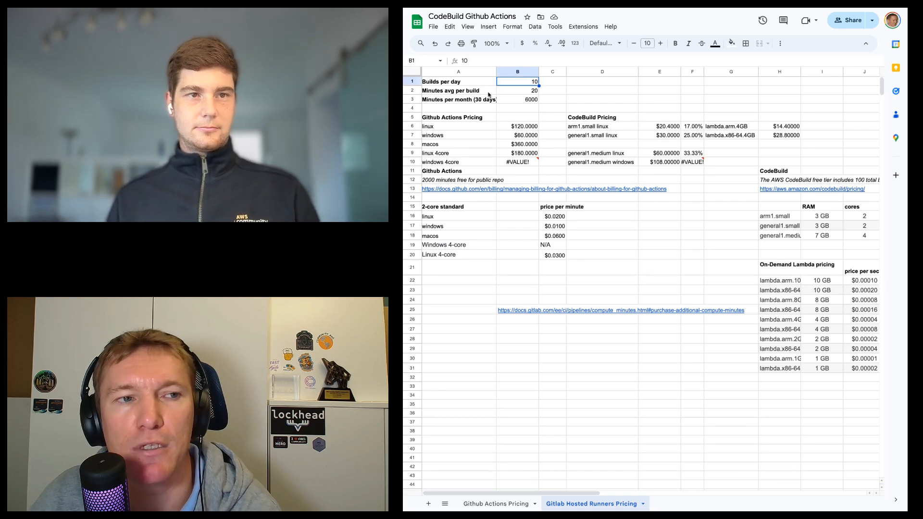
{"action": "left_click", "coordinate": [524, 93]}
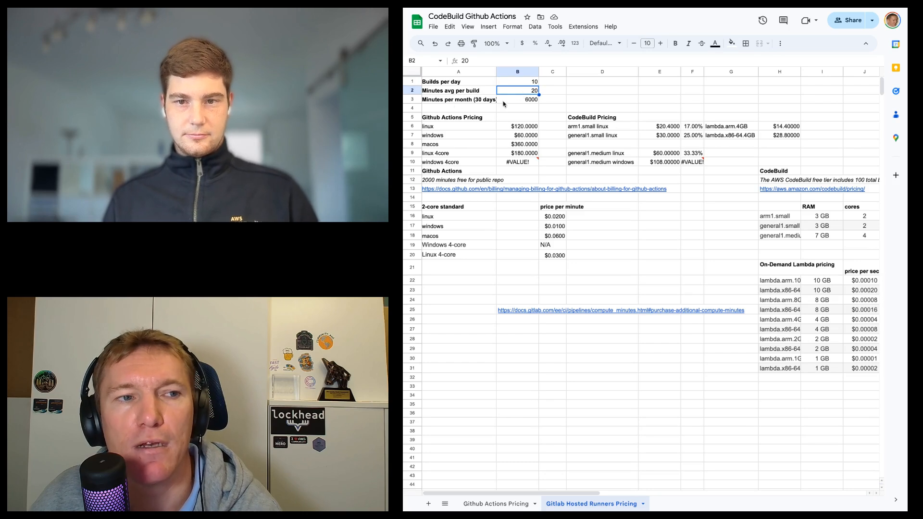
{"action": "left_click", "coordinate": [525, 103]}
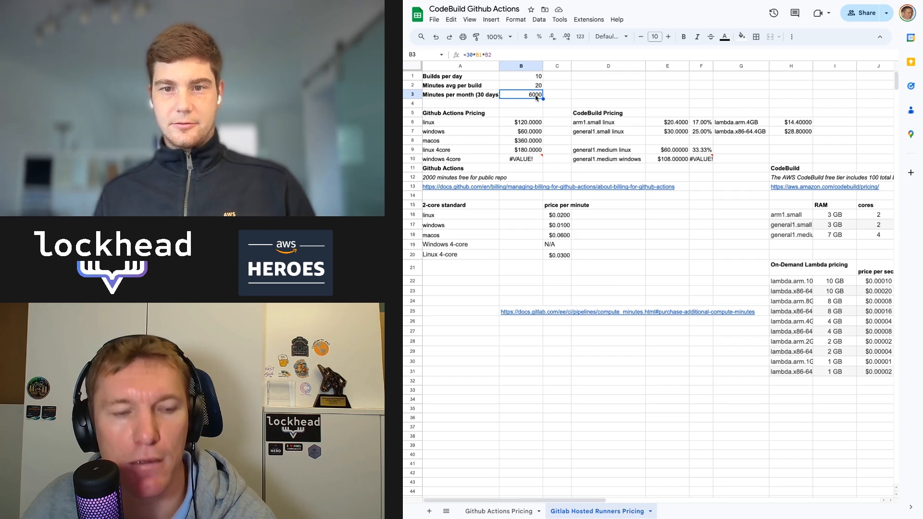
{"action": "scroll", "coordinate": [680, 68], "scroll_direction": "right", "scroll_amount": 1}
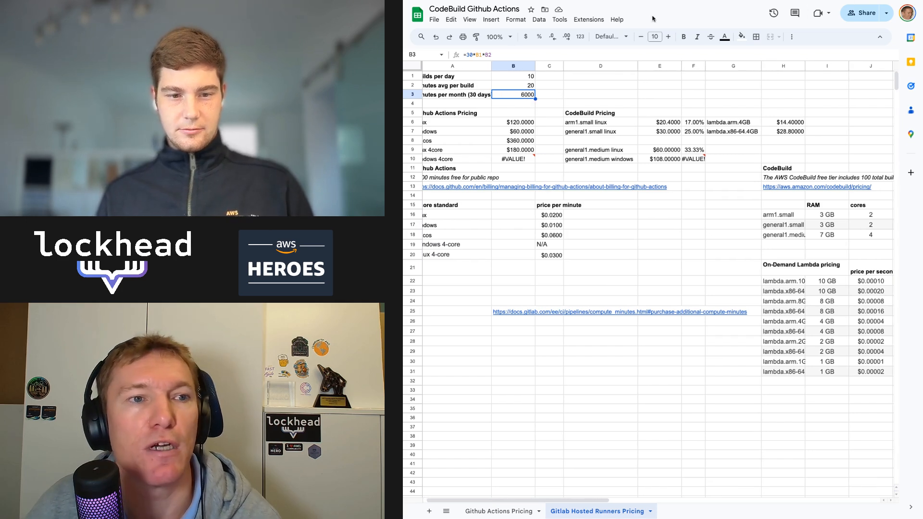
Zoom the sheet to 150% and scroll back so column A is fully visible.
{"action": "left_click", "coordinate": [474, 20]}
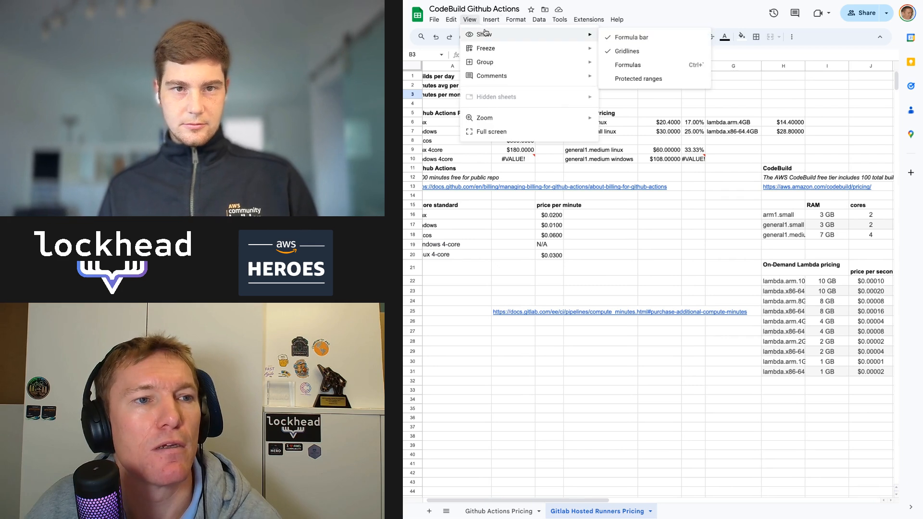
{"action": "mouse_move", "coordinate": [529, 119]}
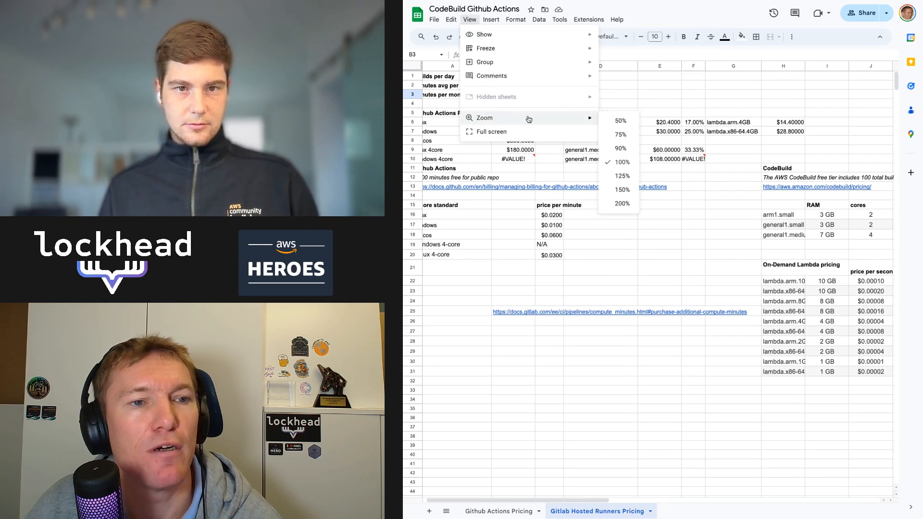
{"action": "left_click", "coordinate": [622, 190]}
{"action": "scroll", "coordinate": [622, 192], "scroll_direction": "down", "scroll_amount": 1}
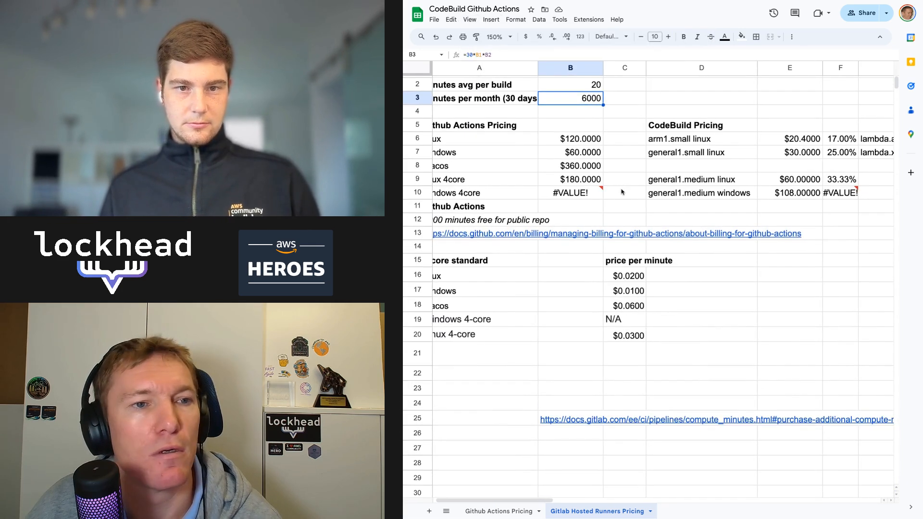
{"action": "scroll", "coordinate": [548, 121], "scroll_direction": "up", "scroll_amount": 1}
{"action": "scroll", "coordinate": [564, 125], "scroll_direction": "left", "scroll_amount": 1}
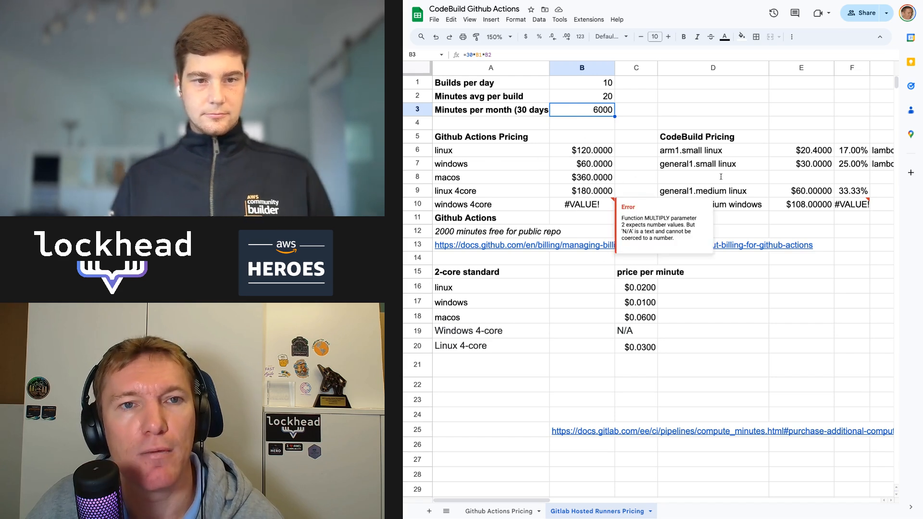
Review the linux, windows, macos and Linux 4-core price formulas in C16 through C20.
{"action": "left_click", "coordinate": [640, 290]}
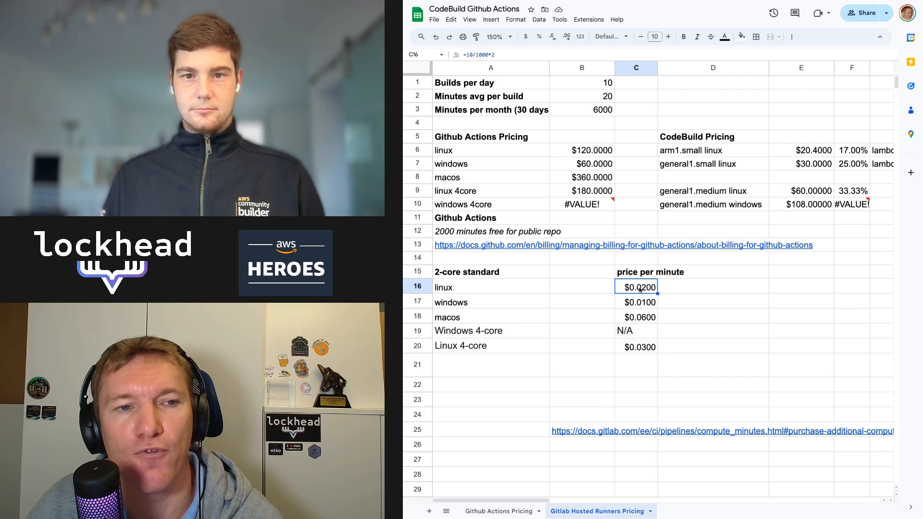
{"action": "double_click", "coordinate": [479, 54]}
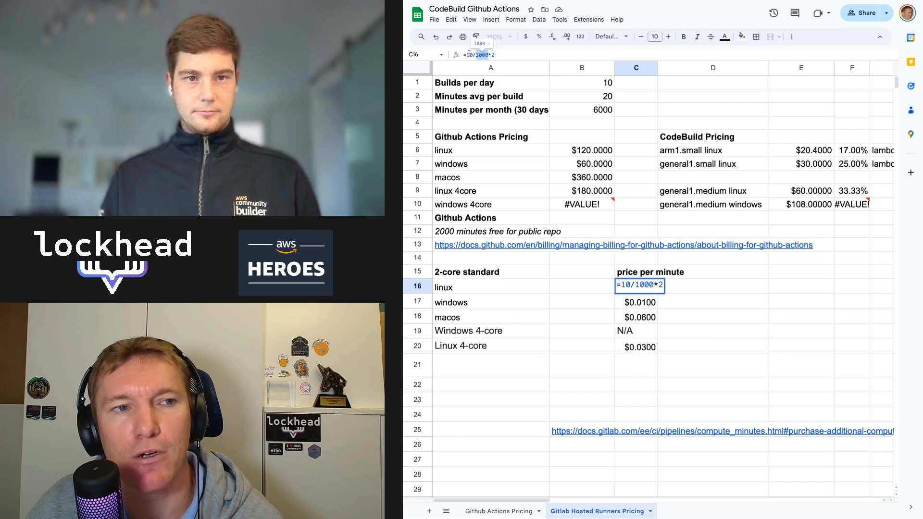
{"action": "double_click", "coordinate": [469, 55]}
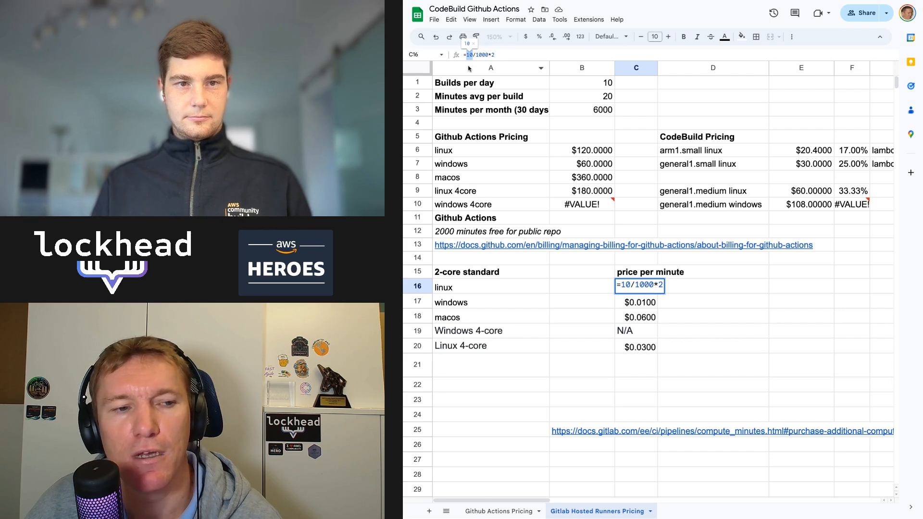
{"action": "double_click", "coordinate": [491, 55]}
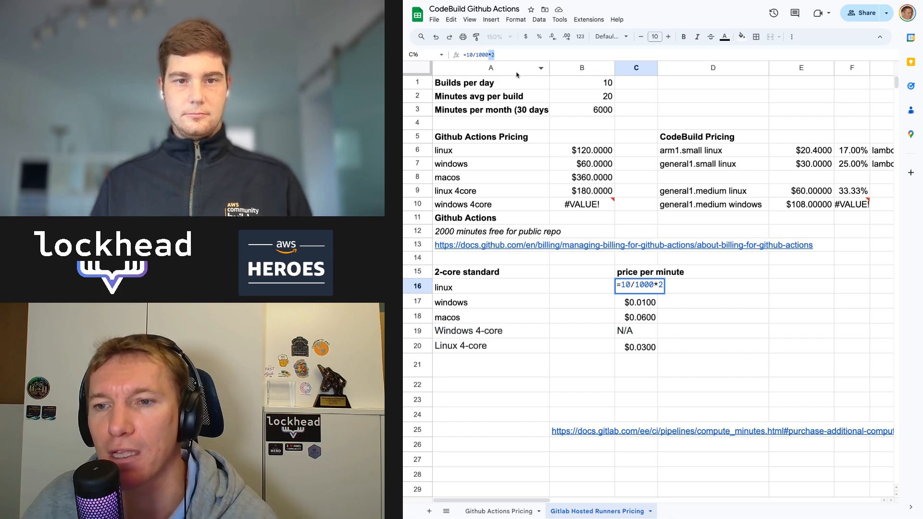
{"action": "left_click", "coordinate": [640, 305]}
{"action": "left_click", "coordinate": [636, 320]}
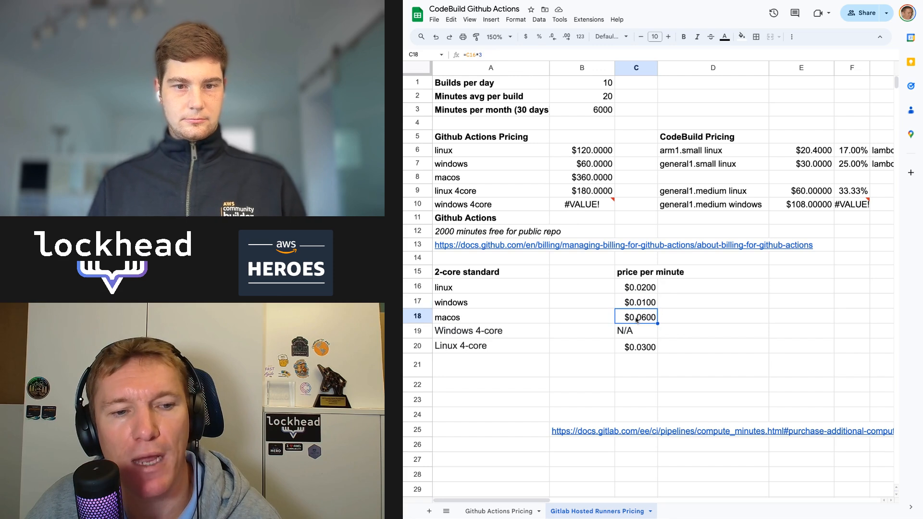
{"action": "left_click", "coordinate": [639, 346]}
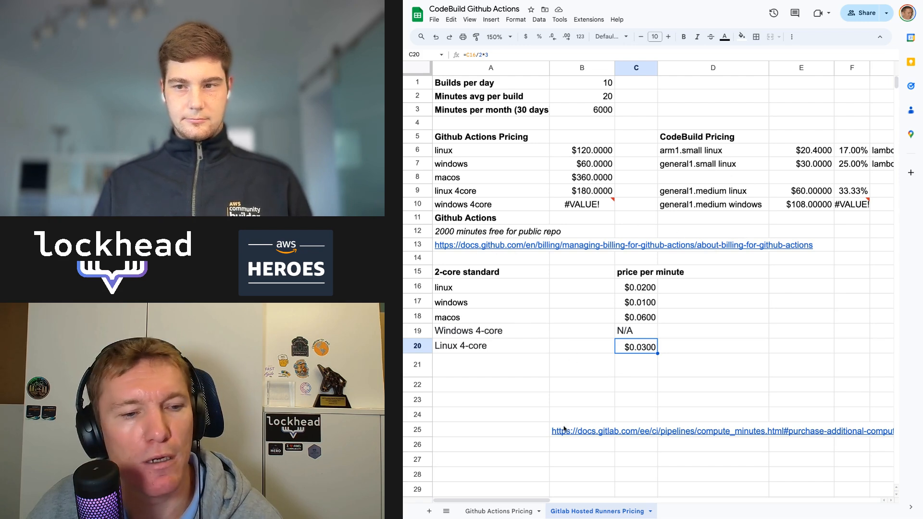
Replace the GitHub billing link in A13 with the GitLab compute-minutes link cut from B25.
{"action": "left_click", "coordinate": [583, 435]}
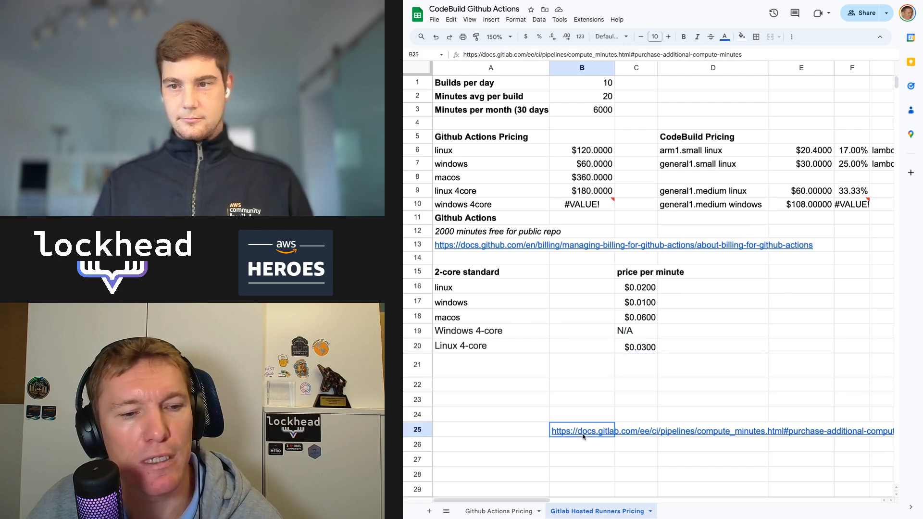
{"action": "left_click", "coordinate": [474, 247]}
{"action": "key", "text": "Delete"}
{"action": "left_click", "coordinate": [589, 435]}
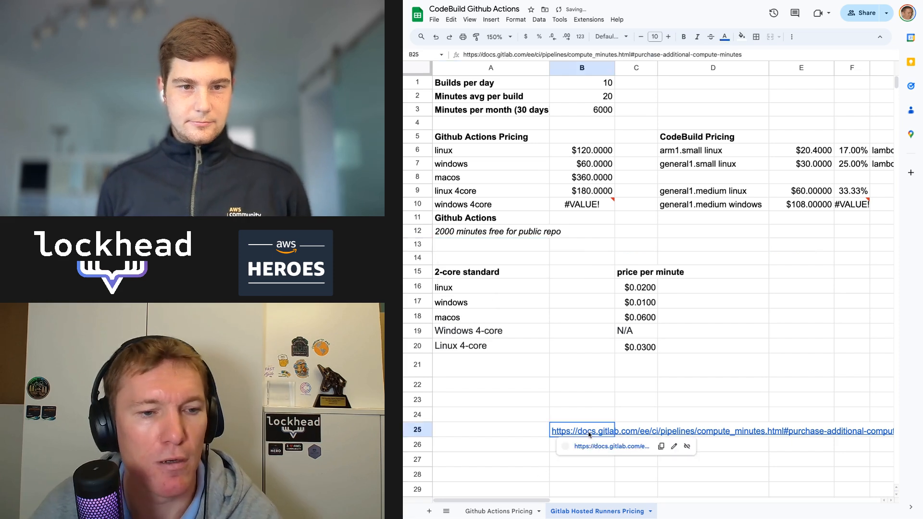
{"action": "key", "text": "ctrl+x"}
{"action": "left_click", "coordinate": [505, 249]}
{"action": "key", "text": "ctrl+v"}
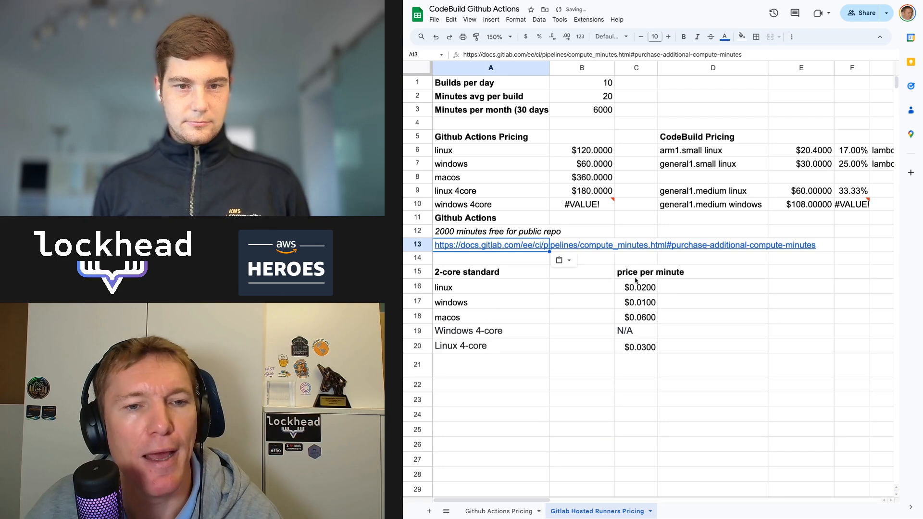
{"action": "scroll", "coordinate": [764, 241], "scroll_direction": "right", "scroll_amount": 5}
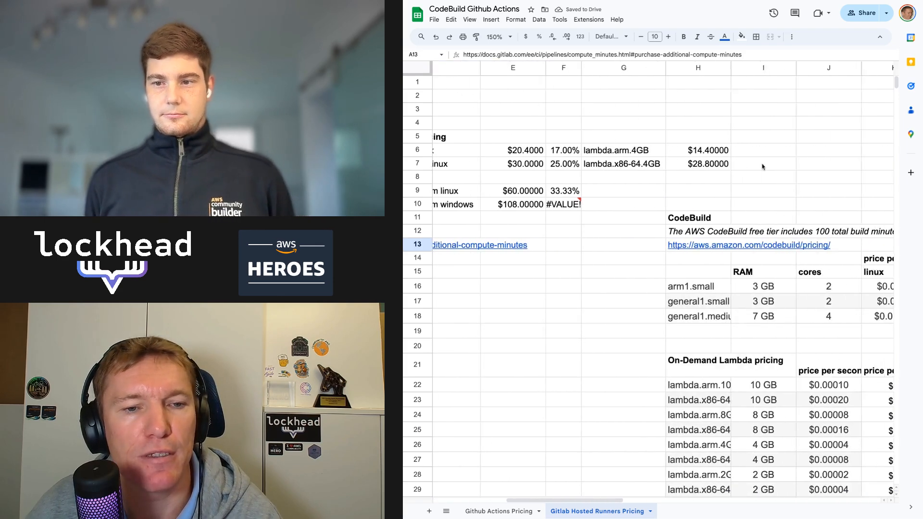
Scroll through the CodeBuild and Lambda tables, then widen the browser window to fit more columns.
{"action": "scroll", "coordinate": [802, 288], "scroll_direction": "right", "scroll_amount": 2}
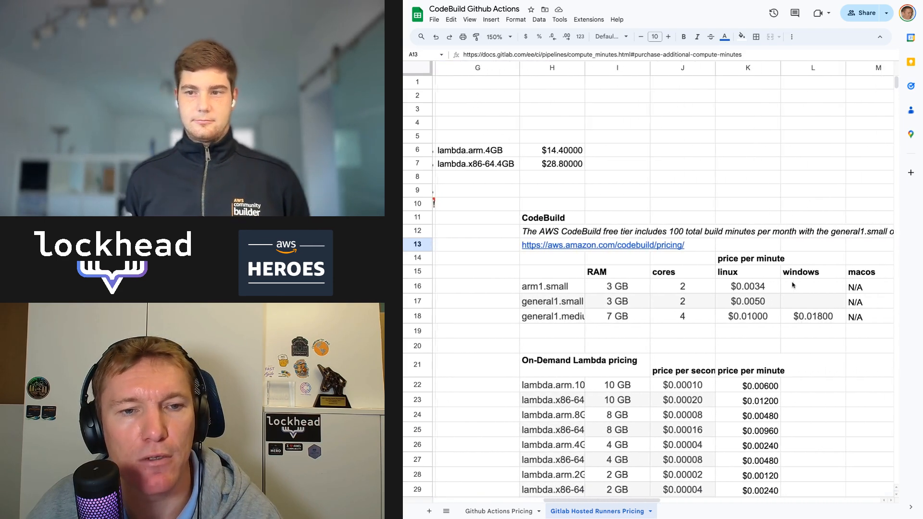
{"action": "scroll", "coordinate": [774, 292], "scroll_direction": "down", "scroll_amount": 2}
{"action": "scroll", "coordinate": [768, 311], "scroll_direction": "down", "scroll_amount": 1}
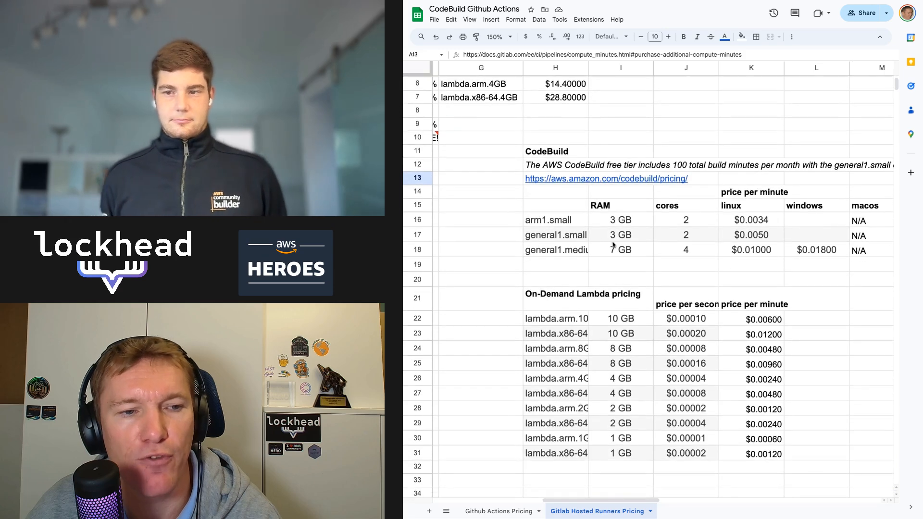
{"action": "scroll", "coordinate": [600, 242], "scroll_direction": "up", "scroll_amount": 2}
{"action": "scroll", "coordinate": [625, 216], "scroll_direction": "left", "scroll_amount": 6}
{"action": "scroll", "coordinate": [653, 196], "scroll_direction": "right", "scroll_amount": 1}
{"action": "scroll", "coordinate": [639, 163], "scroll_direction": "left", "scroll_amount": 2}
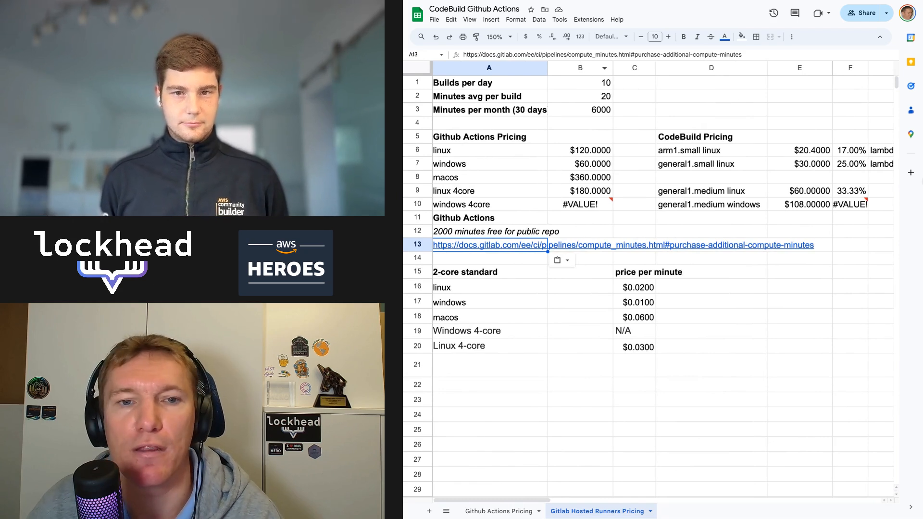
{"action": "left_click_drag", "start_coordinate": [921, 179], "coordinate": [914, 182]}
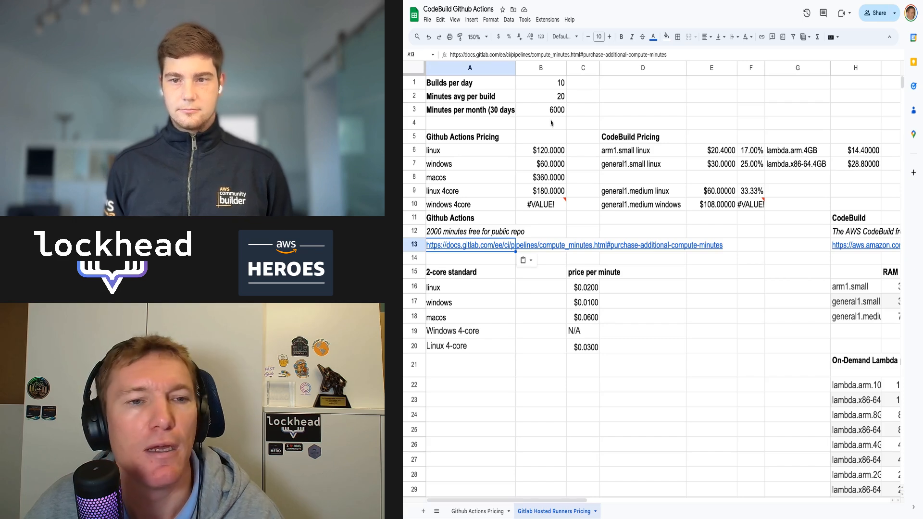
{"action": "left_click", "coordinate": [456, 138]}
Rename the A5 heading to 'Gitlab Actions Pricing'.
{"action": "double_click", "coordinate": [459, 54]}
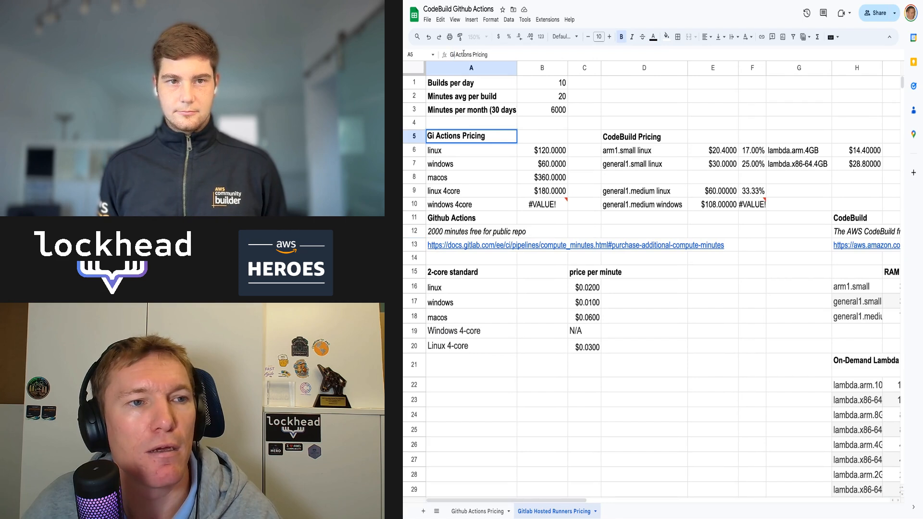
{"action": "type", "text": "Gitlab"}
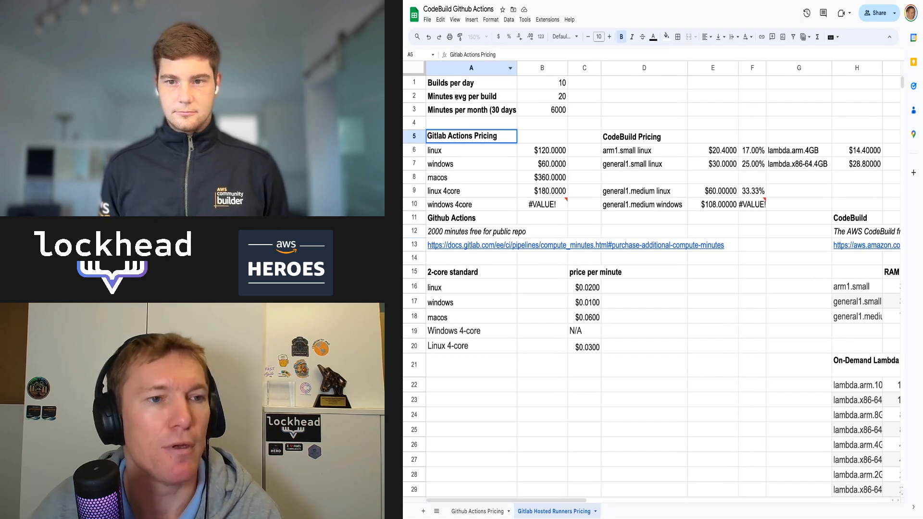
{"action": "left_click", "coordinate": [484, 157]}
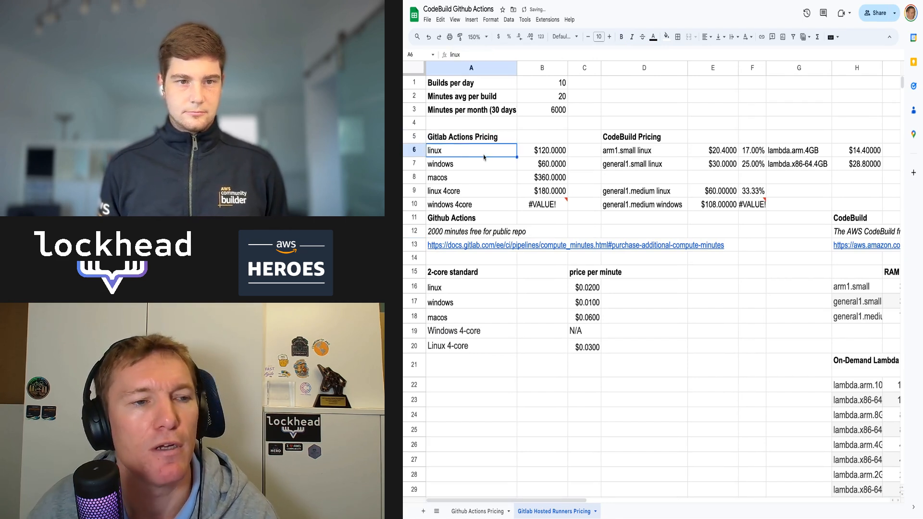
Check the cost formulas in B6, E6, H6, F6 and F7, then select both pricing tables A5:F10.
{"action": "left_click", "coordinate": [539, 157]}
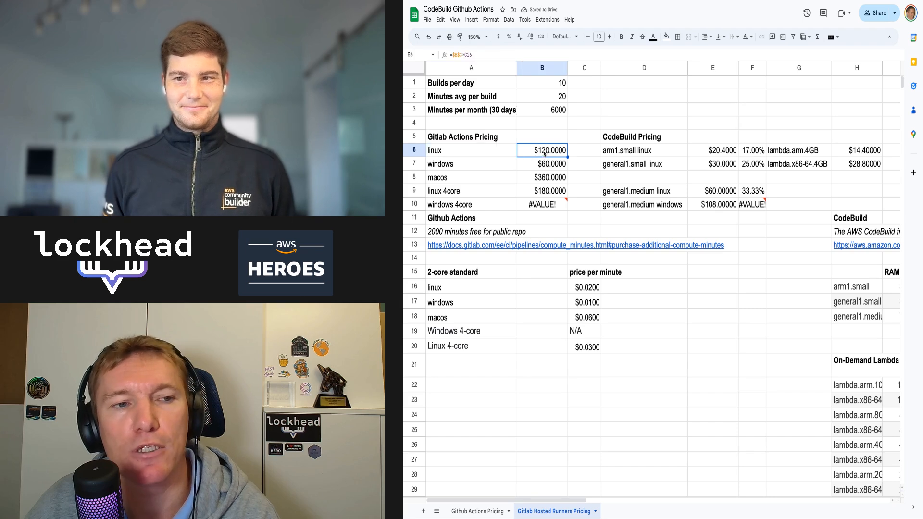
{"action": "left_click", "coordinate": [721, 153]}
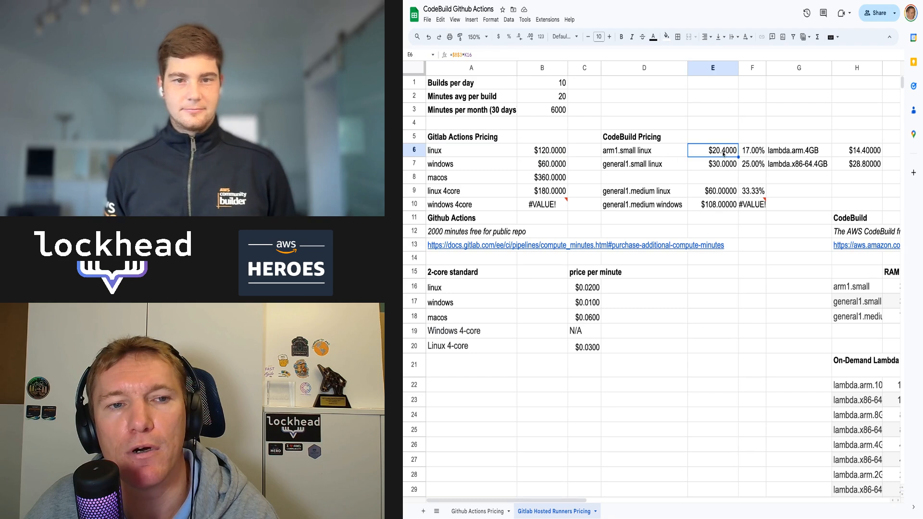
{"action": "left_click", "coordinate": [859, 152]}
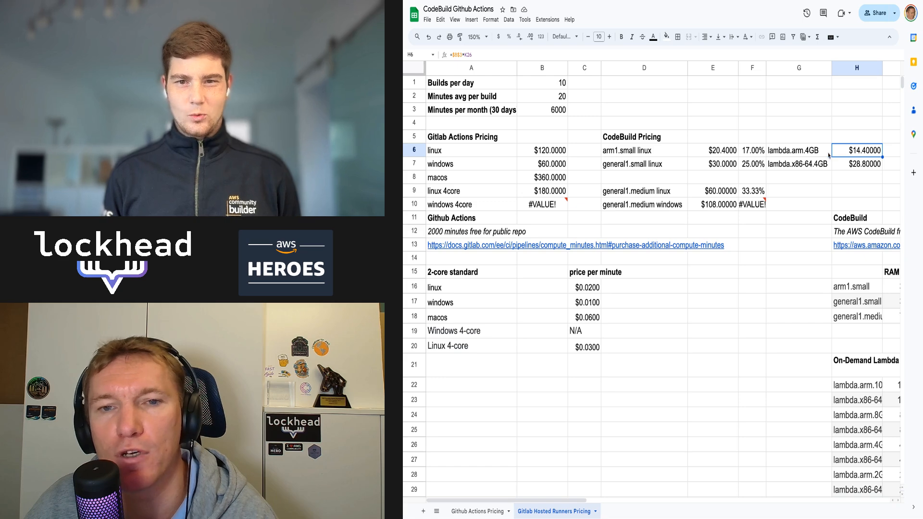
{"action": "scroll", "coordinate": [869, 154], "scroll_direction": "right", "scroll_amount": 1}
{"action": "scroll", "coordinate": [726, 153], "scroll_direction": "left", "scroll_amount": 1}
{"action": "left_click", "coordinate": [752, 153]}
{"action": "scroll", "coordinate": [708, 180], "scroll_direction": "right", "scroll_amount": 1}
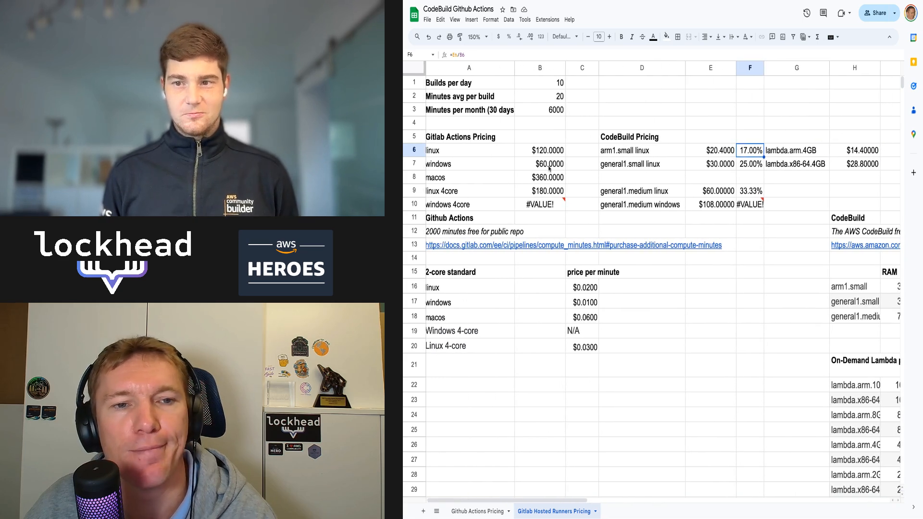
{"action": "left_click", "coordinate": [509, 166]}
{"action": "scroll", "coordinate": [497, 167], "scroll_direction": "left", "scroll_amount": 1}
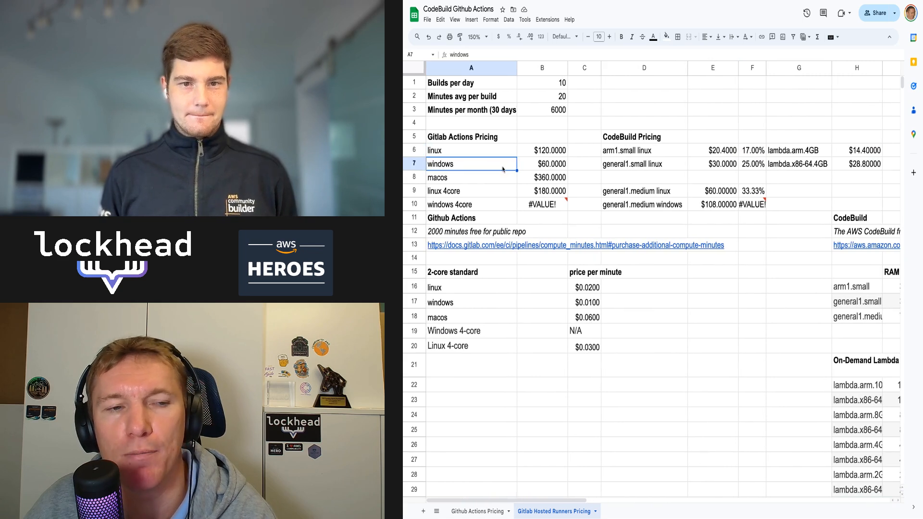
{"action": "left_click", "coordinate": [751, 166]}
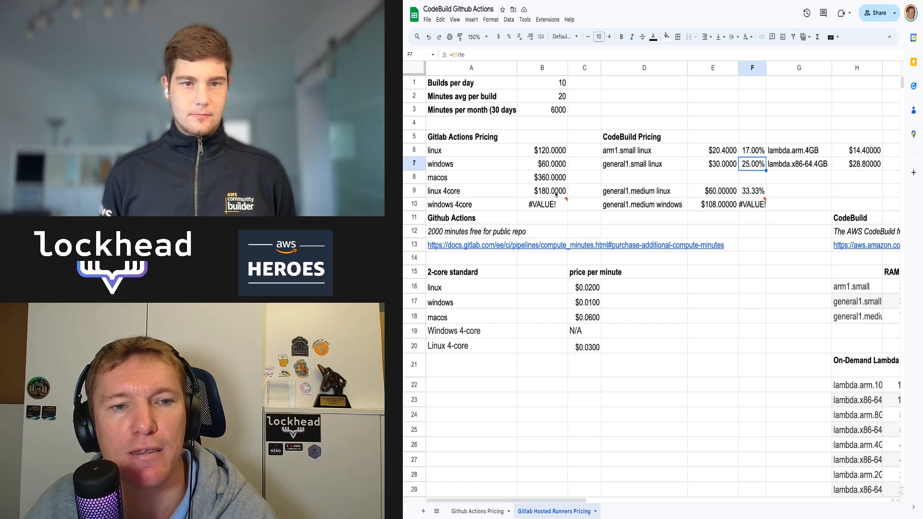
{"action": "left_click_drag", "start_coordinate": [481, 138], "coordinate": [757, 212]}
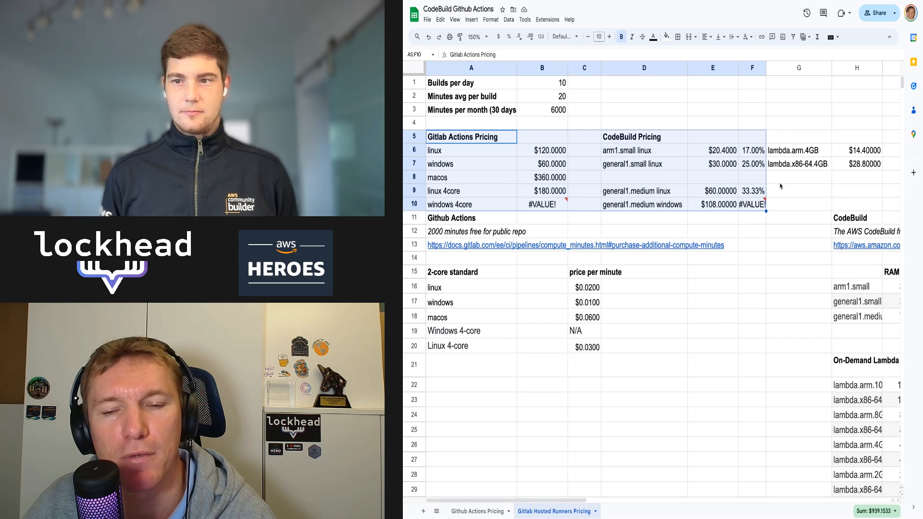